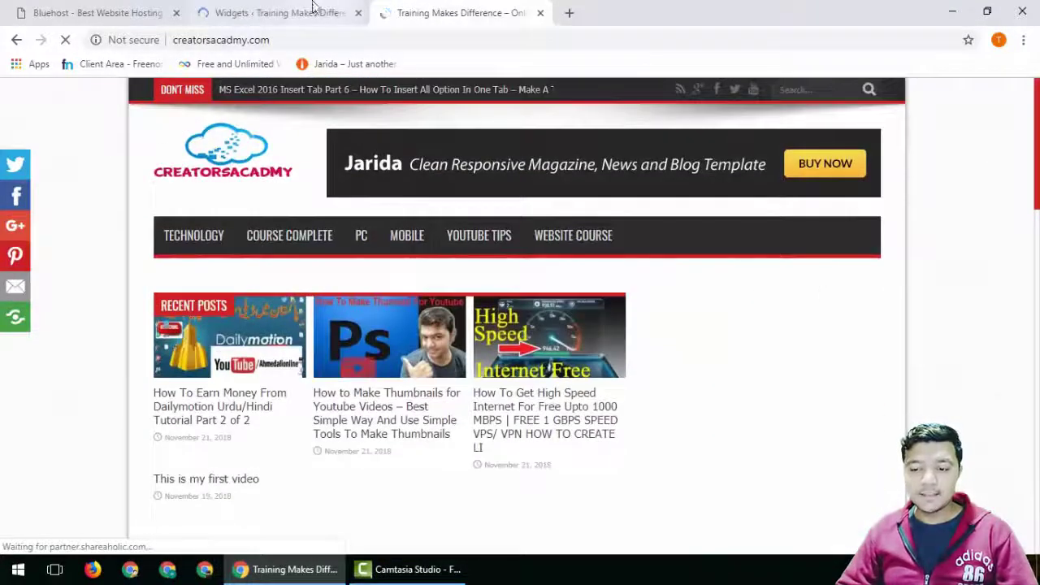
# - Review the widget areas on the Widgets page alongside the live homepage of the site
pyautogui.click(277, 13)
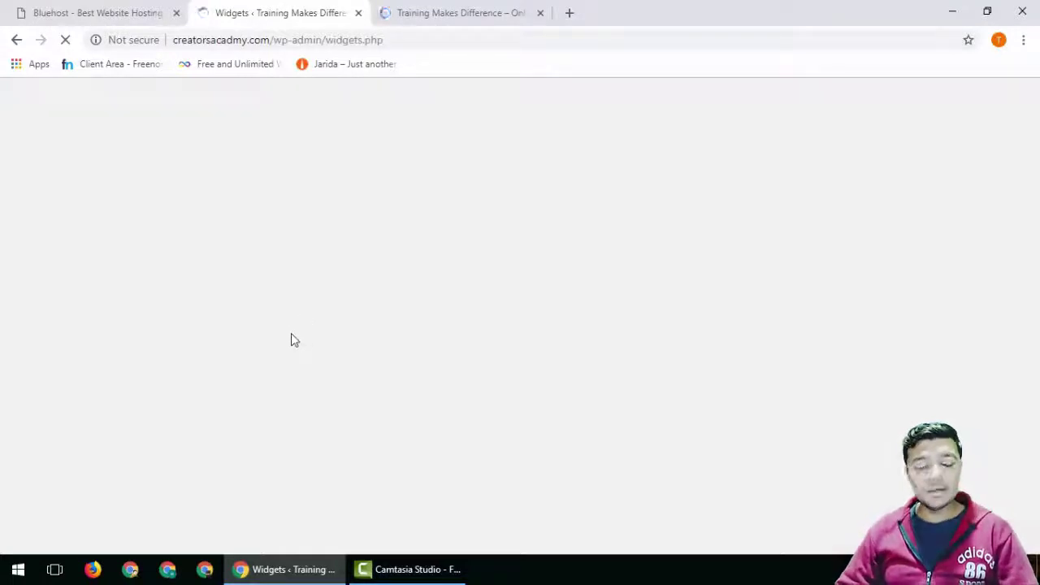
pyautogui.click(415, 12)
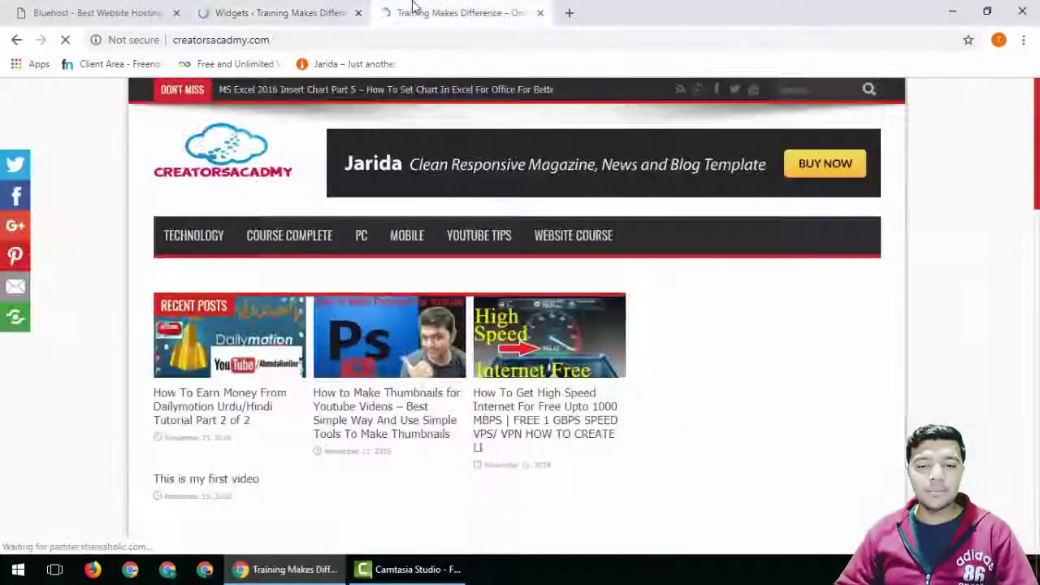
pyautogui.click(250, 10)
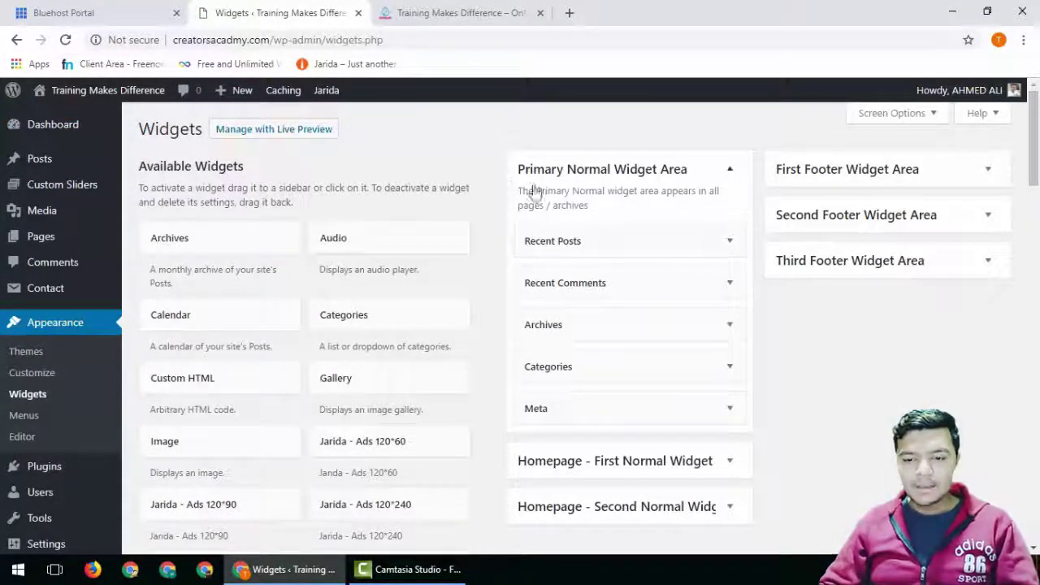
pyautogui.scroll(-1, 662, 349)
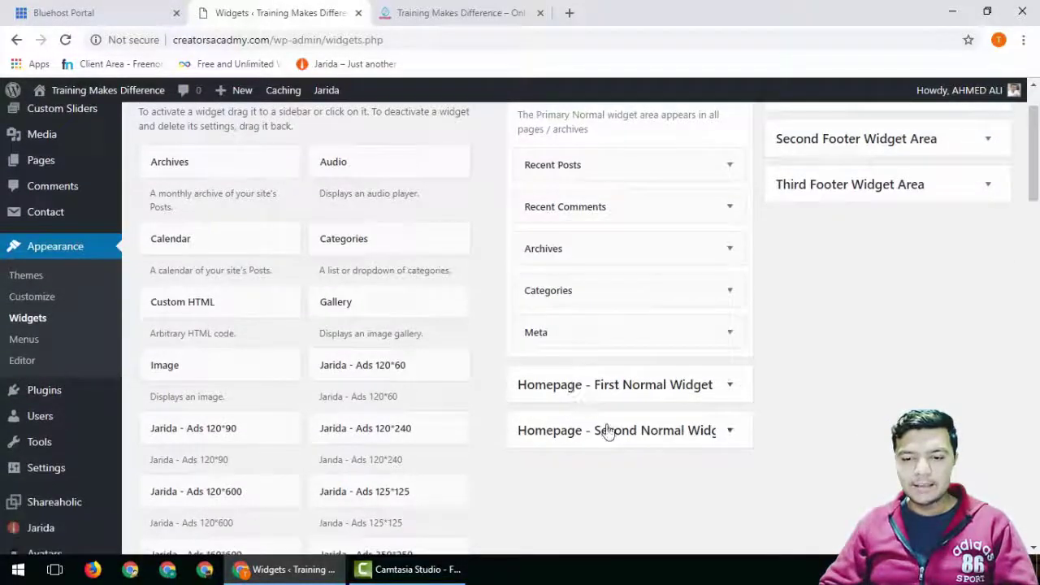
pyautogui.click(455, 12)
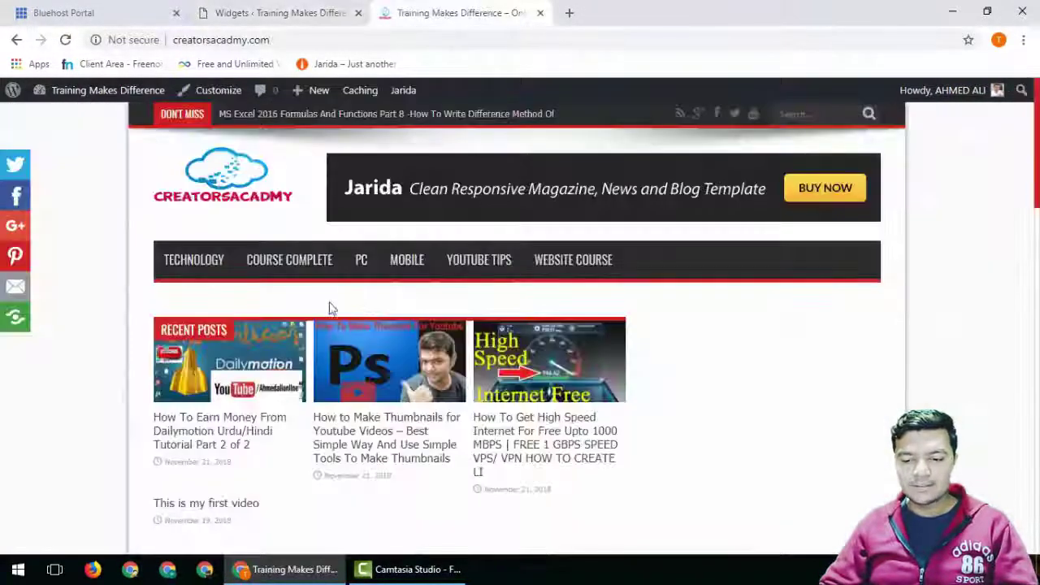
# - Open the Jarida theme settings in a new browser tab placed before the Widgets tab
pyautogui.click(281, 12)
pyautogui.scroll(-1, 59, 468)
pyautogui.rightClick(45, 482)
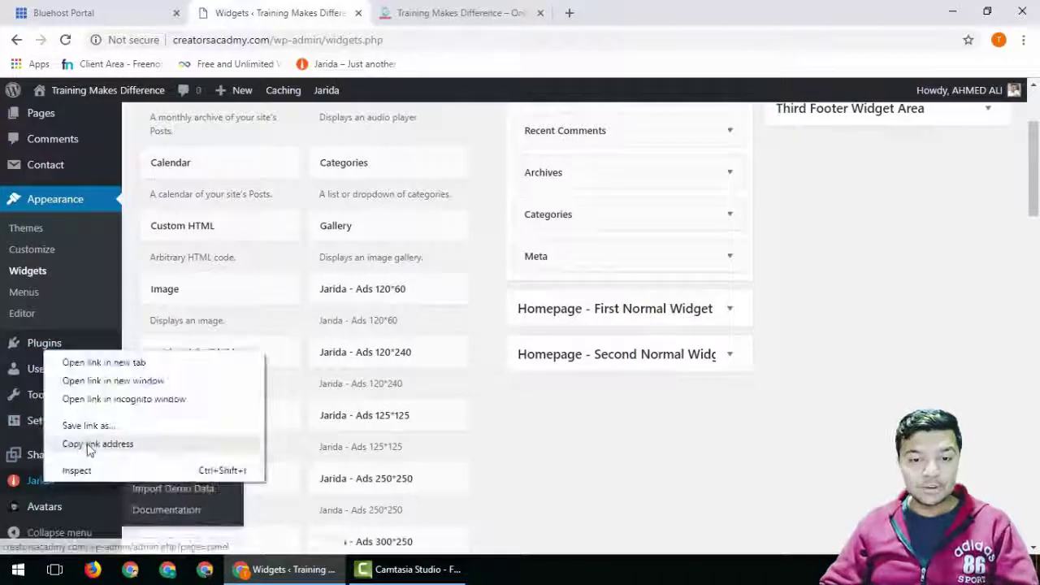
pyautogui.click(97, 363)
pyautogui.moveTo(292, 17); pyautogui.dragTo(475, 15)
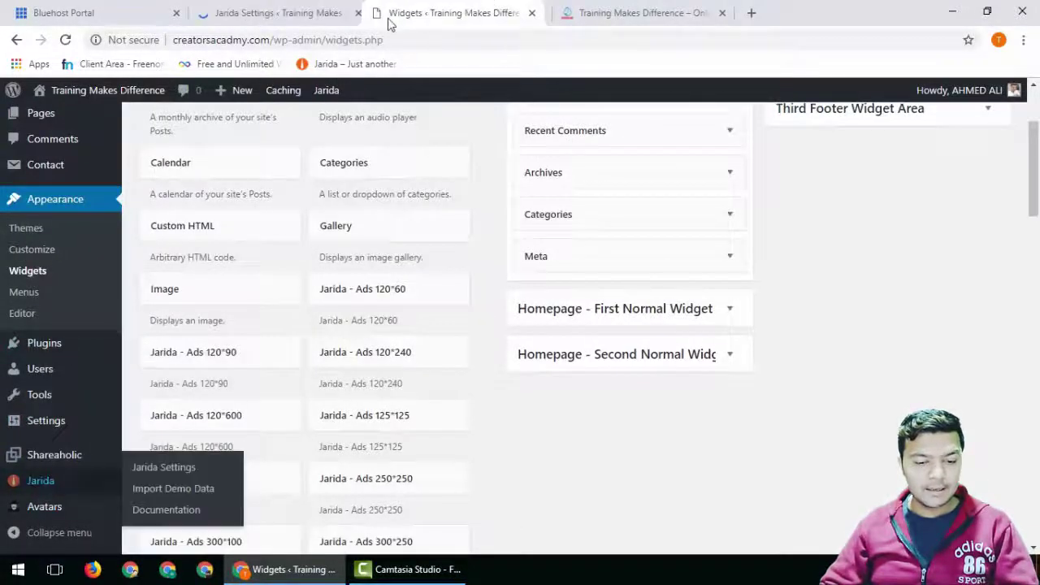
# - Set the theme layout's number of columns to Three Columns, save the settings, and check the homepage
pyautogui.click(642, 13)
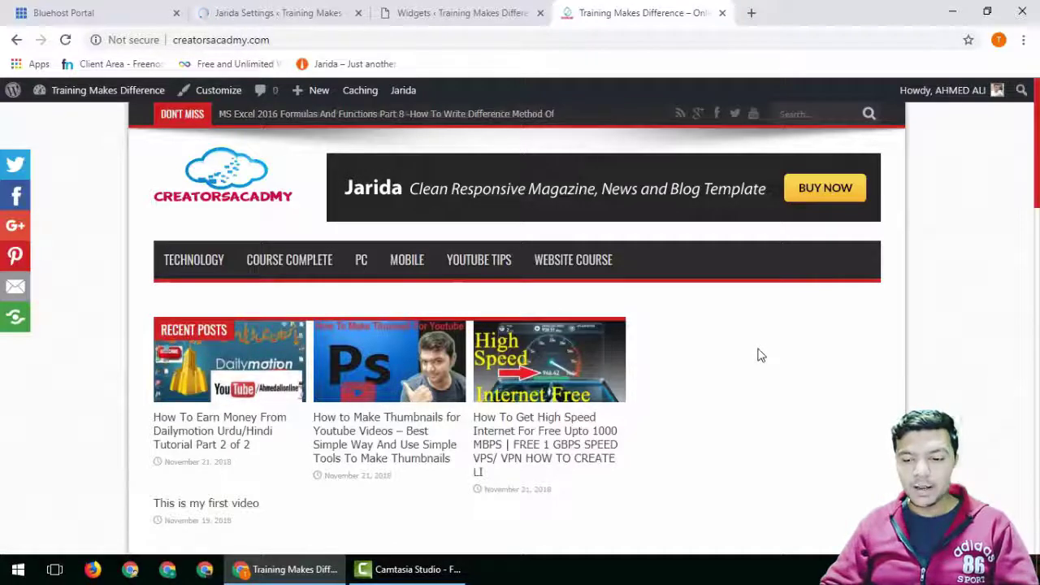
pyautogui.click(277, 13)
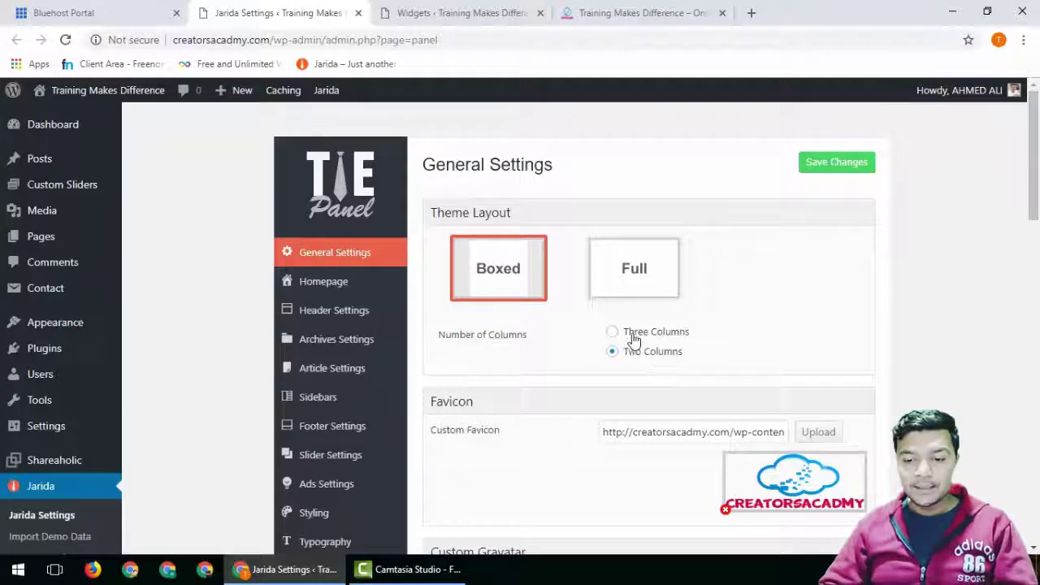
pyautogui.click(829, 165)
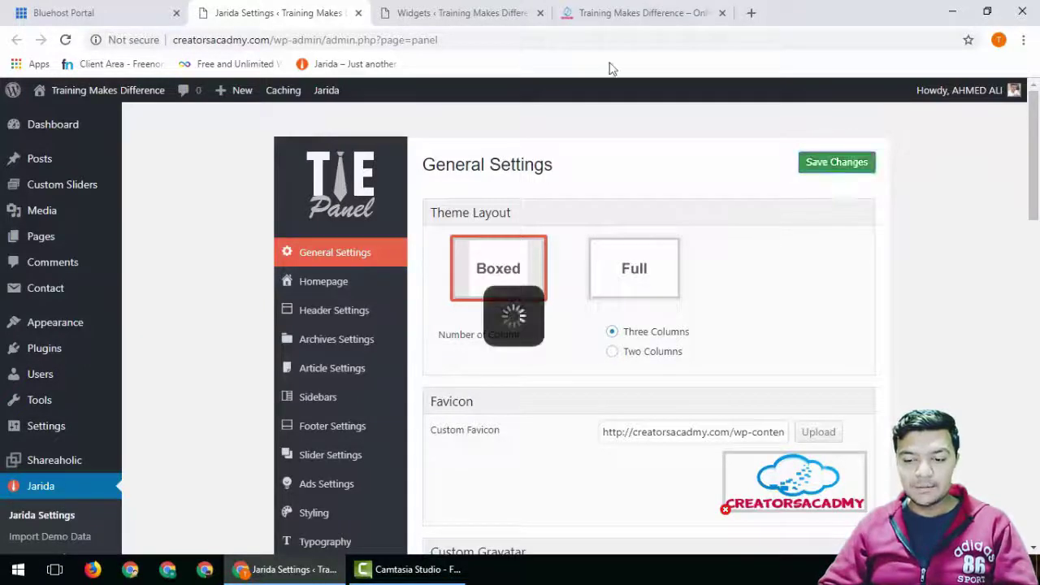
pyautogui.click(589, 9)
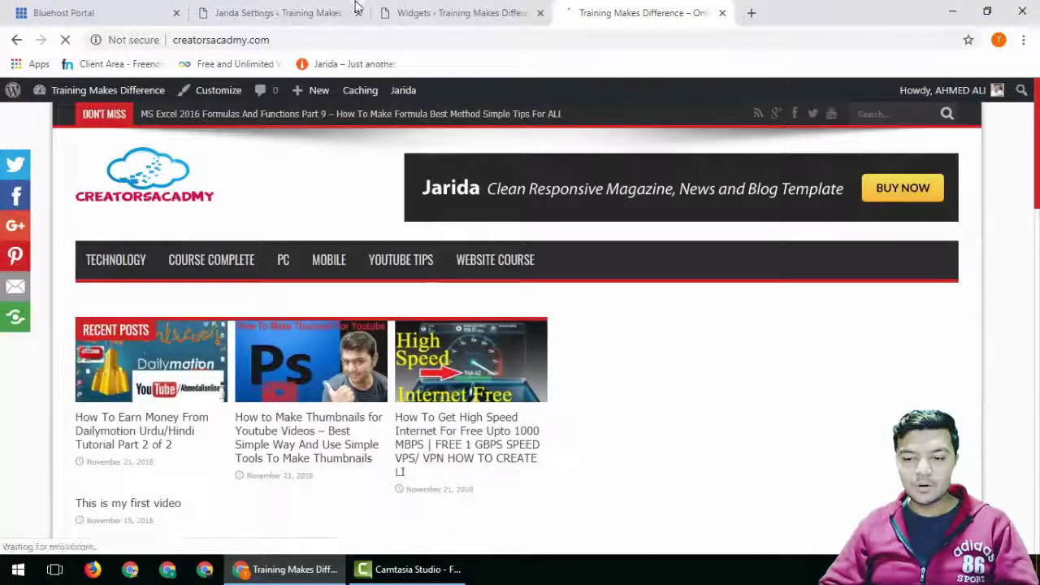
# - Look through the available widgets and the contents of the Primary Normal Widget Area on the Widgets page
pyautogui.click(323, 10)
pyautogui.click(443, 9)
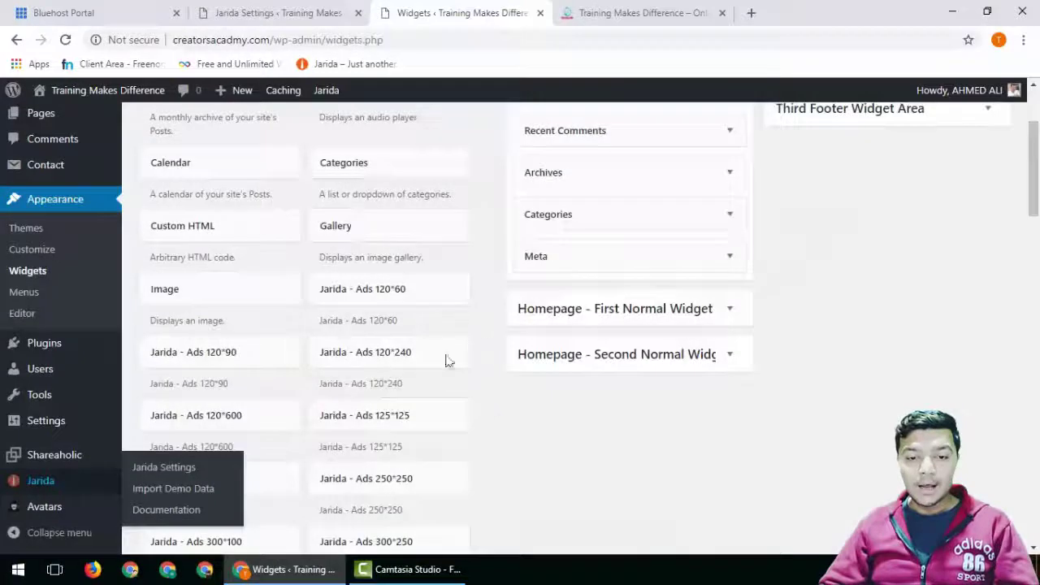
pyautogui.scroll(1, 385, 162)
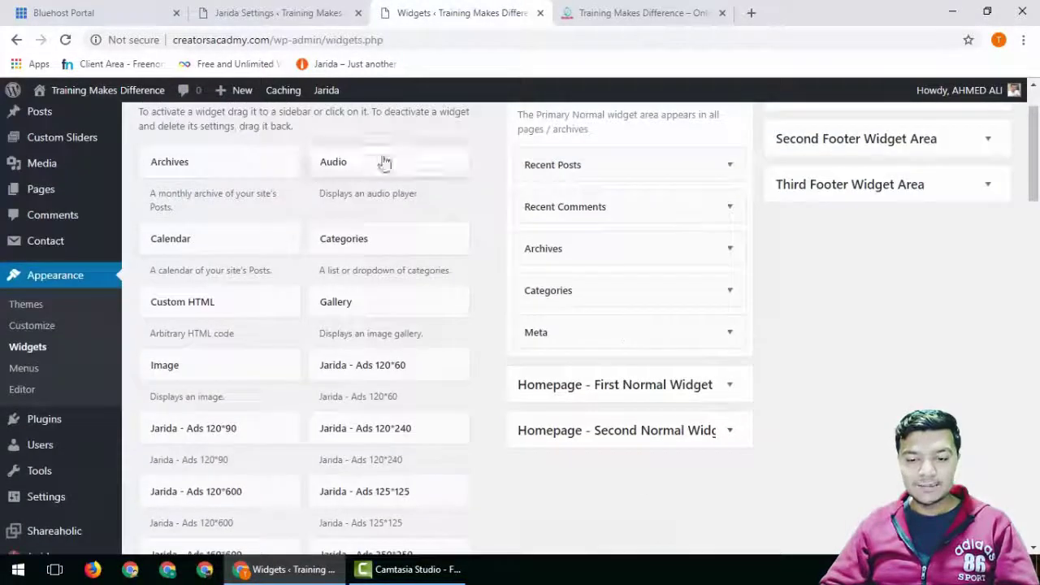
pyautogui.scroll(-6, 453, 283)
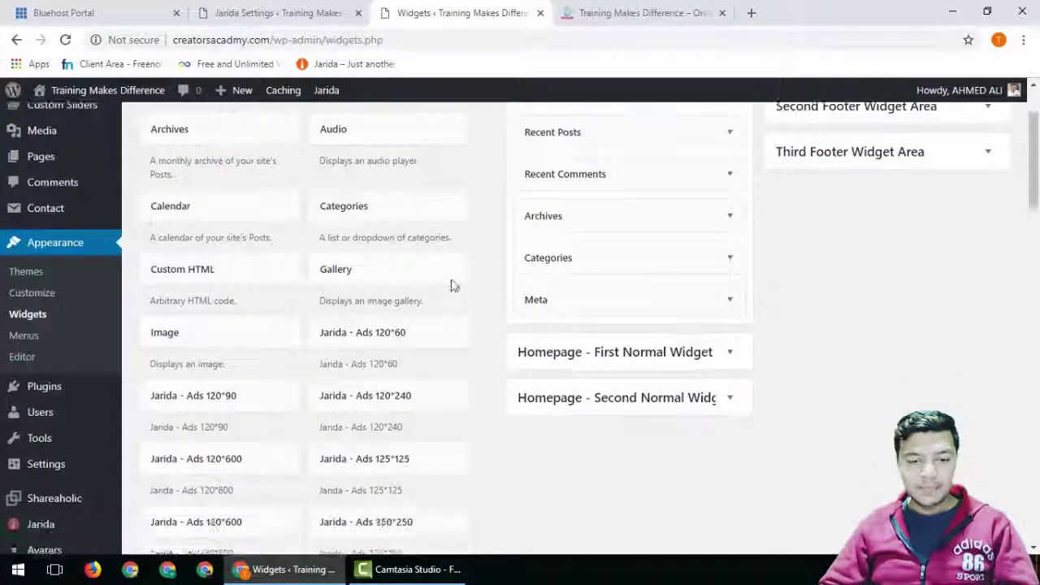
pyautogui.scroll(-2, 345, 333)
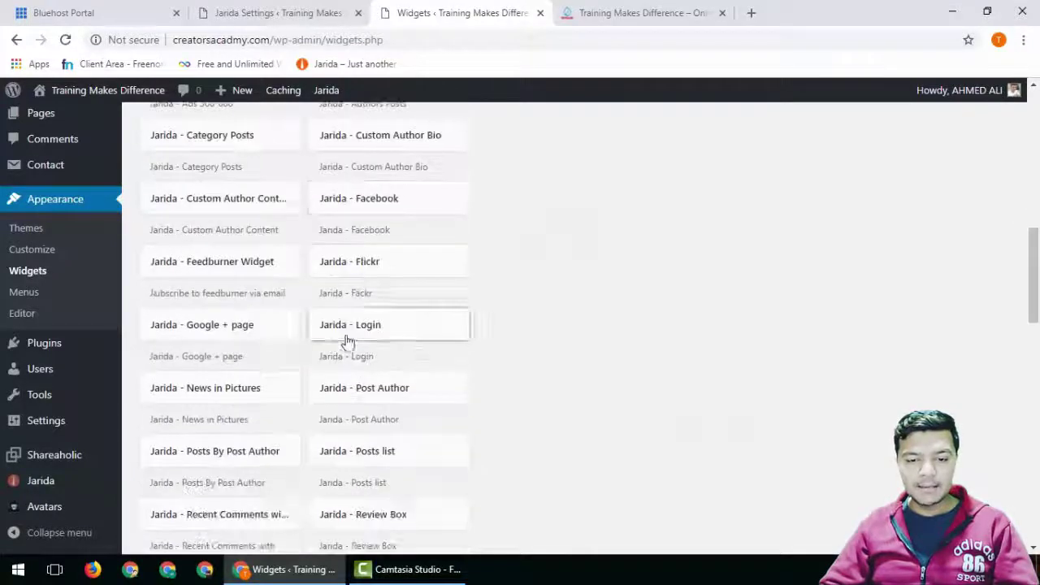
pyautogui.scroll(8, 476, 340)
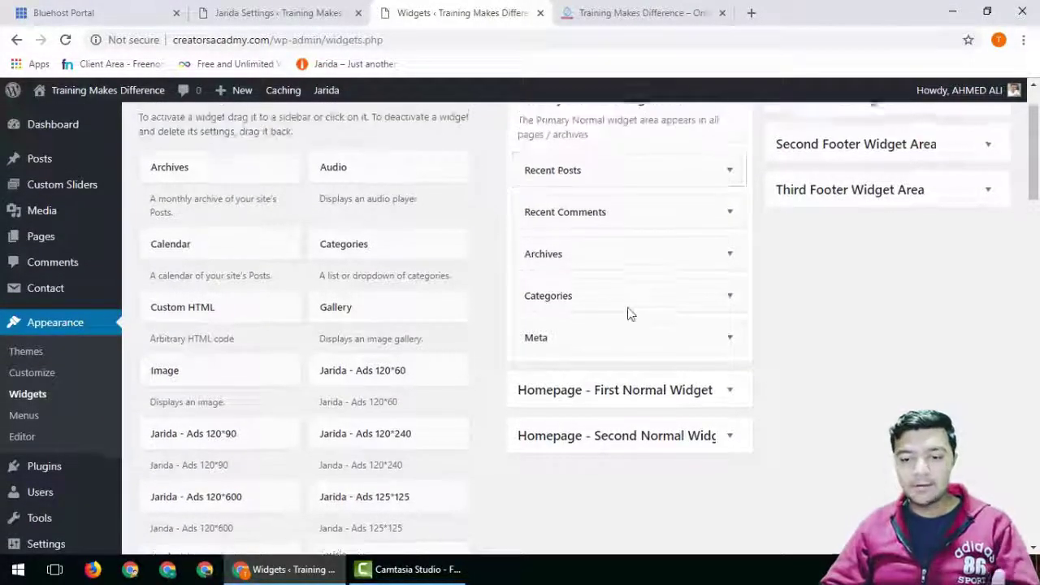
pyautogui.scroll(1, 547, 174)
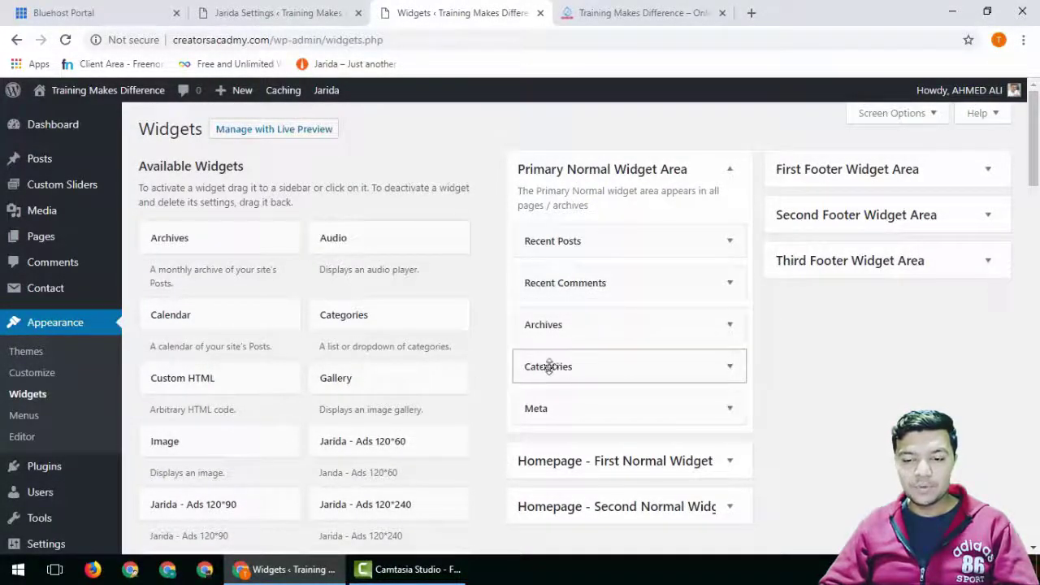
# - Examine the homepage sections from Recent Posts through Course Complete to the footer
pyautogui.click(638, 13)
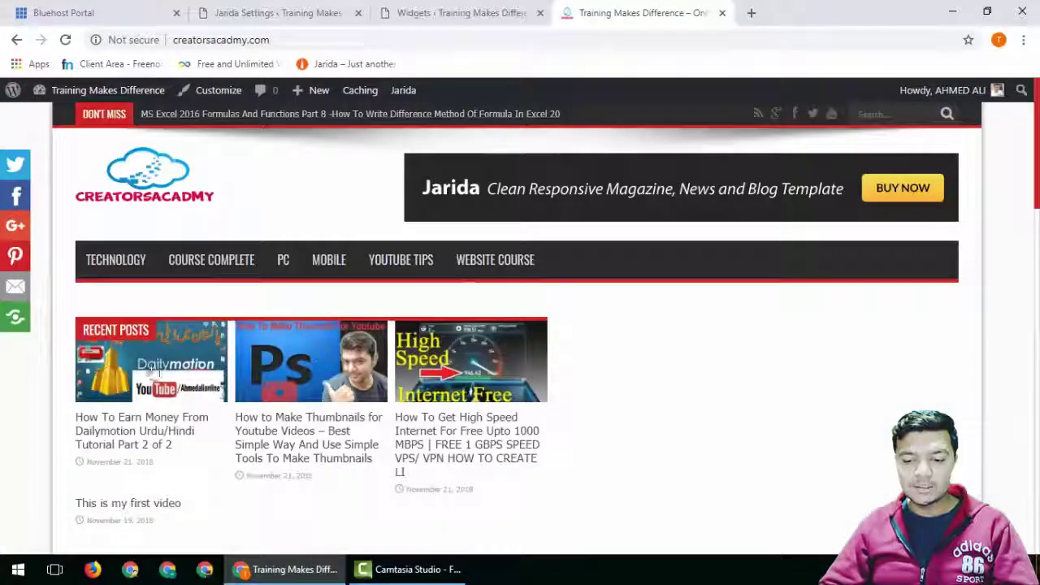
pyautogui.scroll(-5, 138, 368)
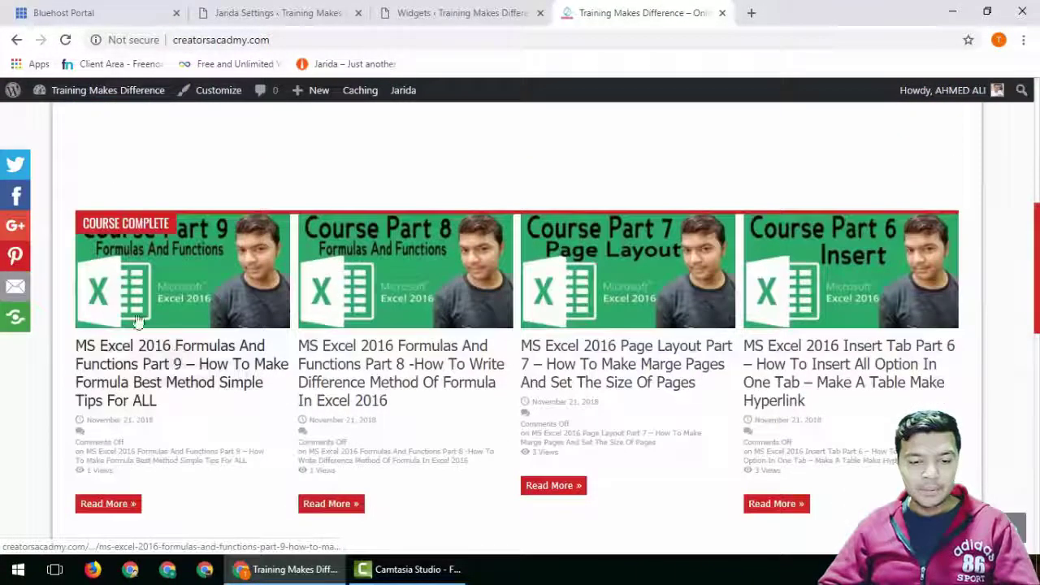
pyautogui.scroll(-6, 245, 360)
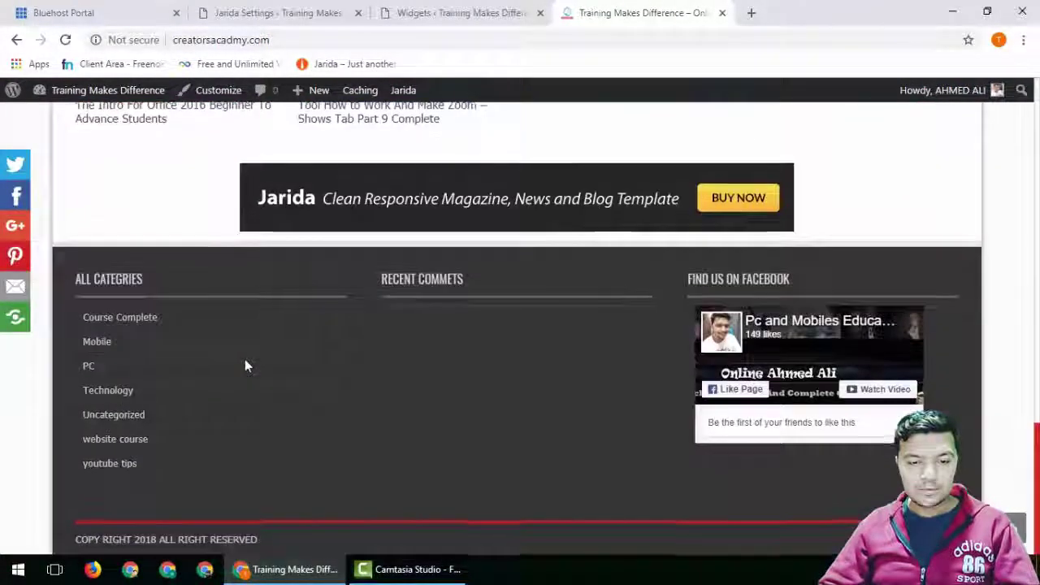
pyautogui.scroll(6, 244, 359)
pyautogui.scroll(-2, 245, 363)
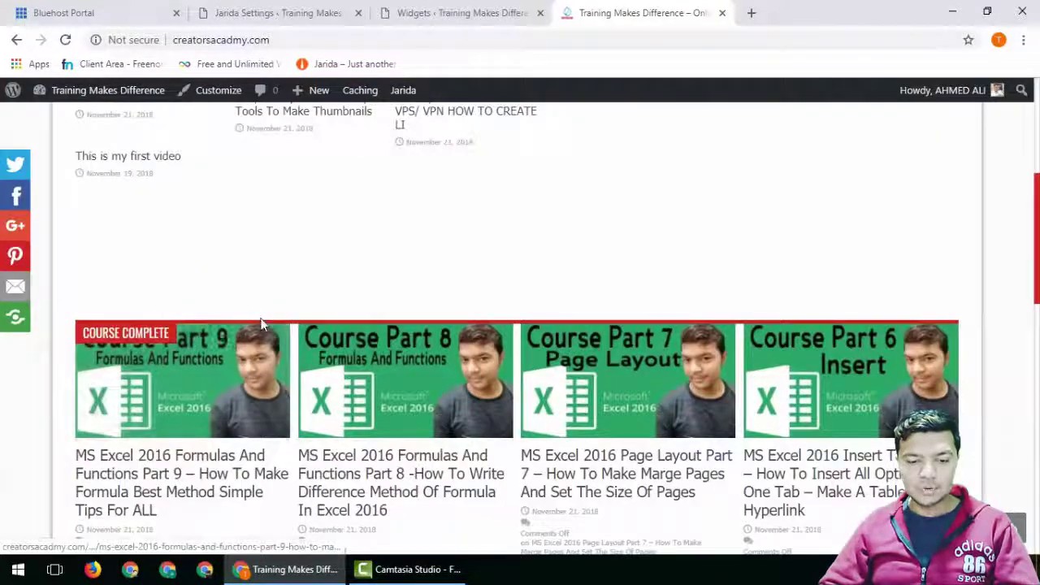
pyautogui.scroll(3, 261, 326)
# - Check the homepage footer columns and expand the Third, Second and First Footer Widget Areas to compare their widgets
pyautogui.click(448, 12)
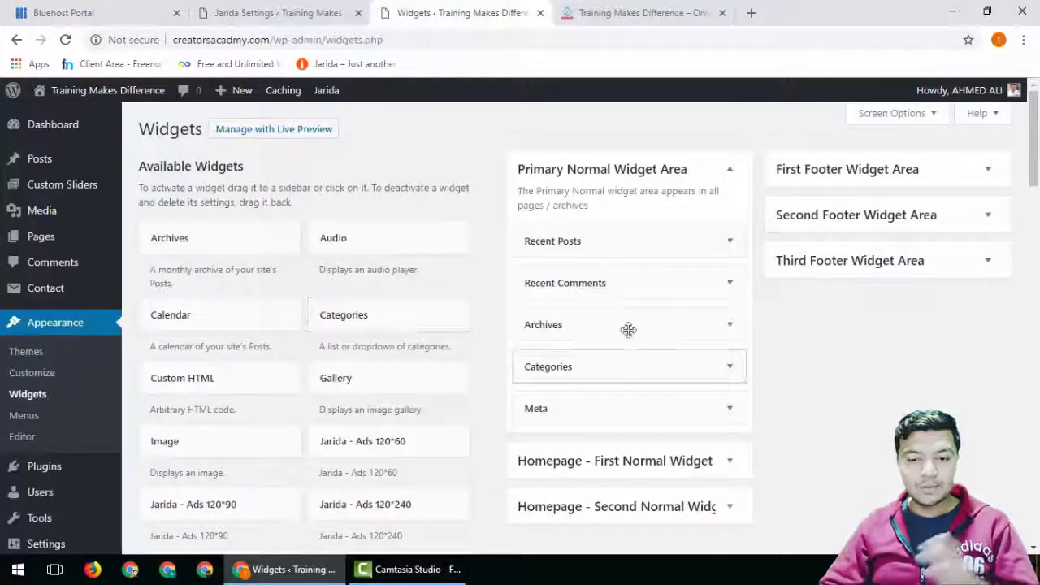
pyautogui.scroll(-1, 804, 285)
pyautogui.scroll(1, 805, 284)
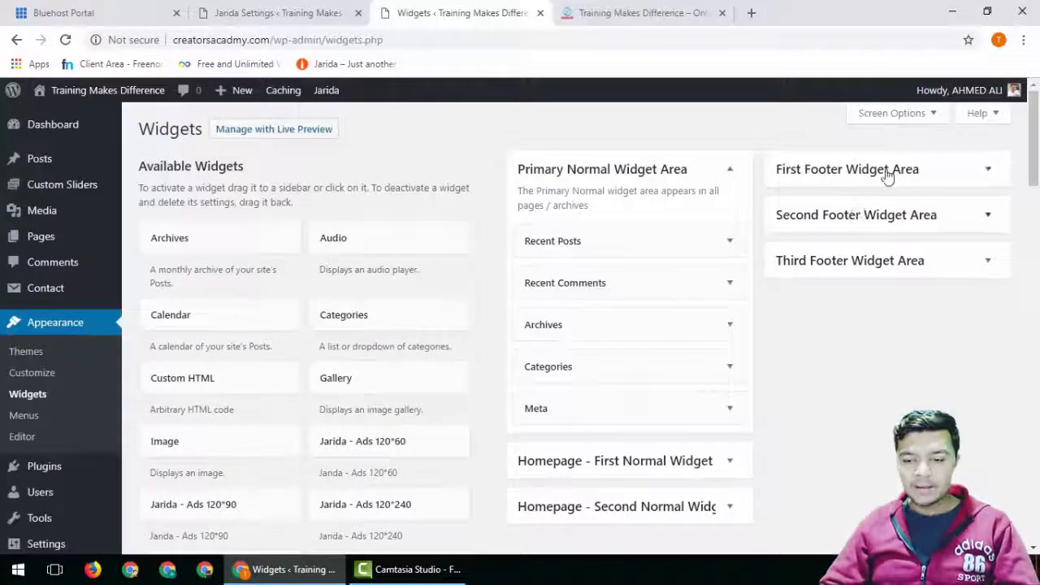
pyautogui.click(642, 12)
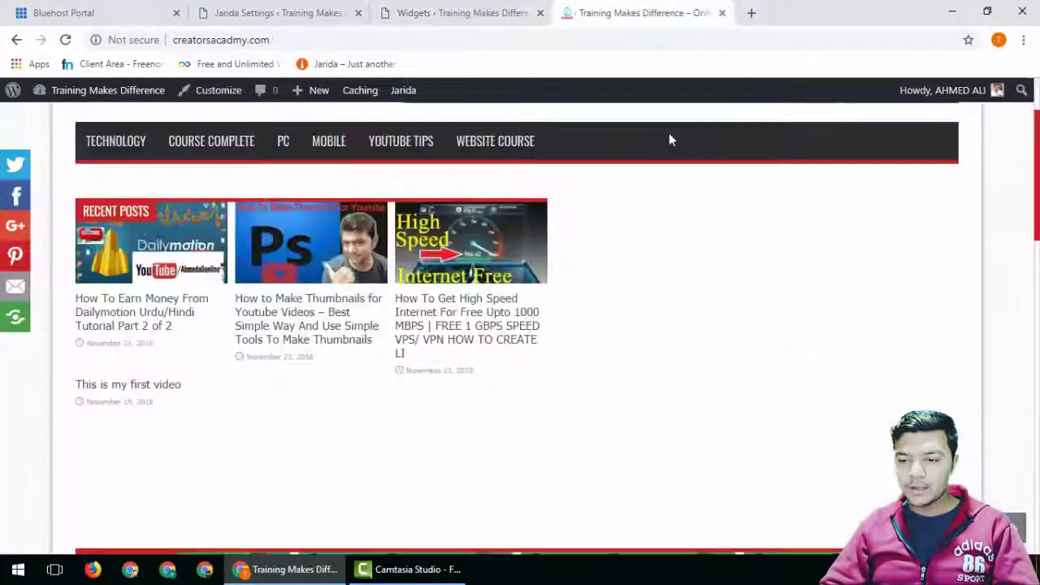
pyautogui.scroll(-10, 669, 244)
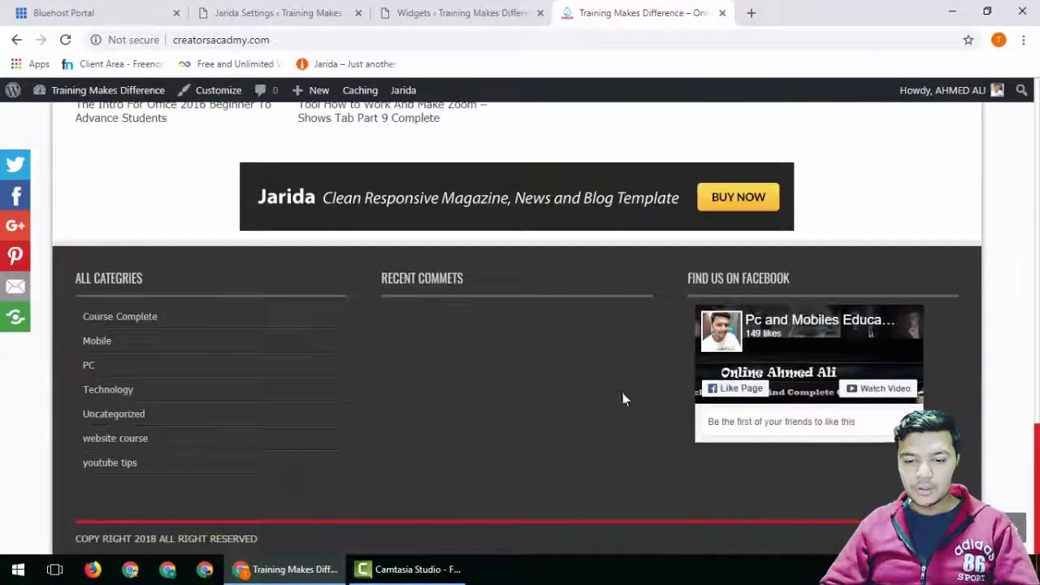
pyautogui.click(493, 12)
pyautogui.click(914, 271)
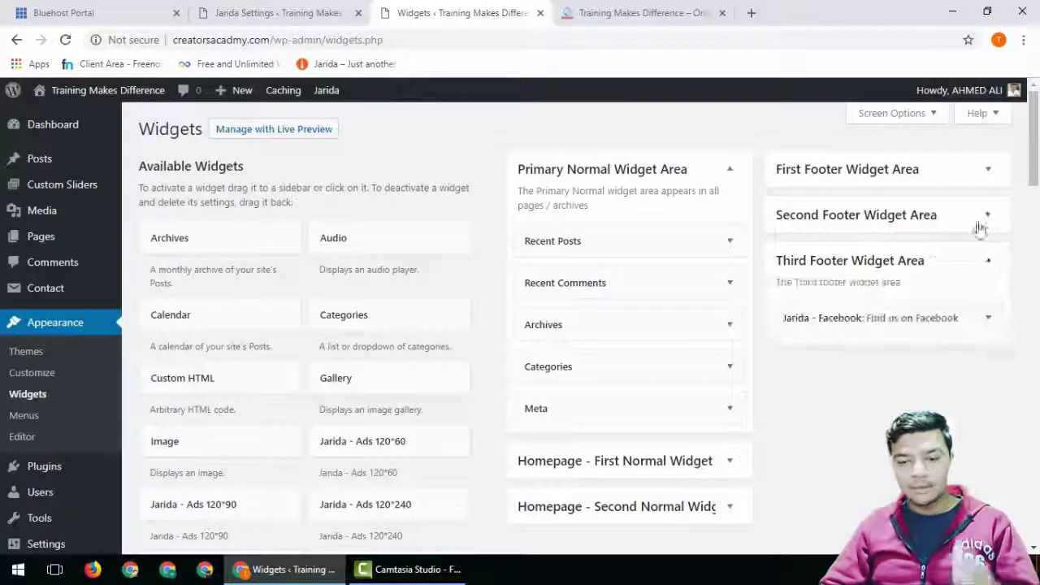
pyautogui.click(987, 216)
pyautogui.click(987, 169)
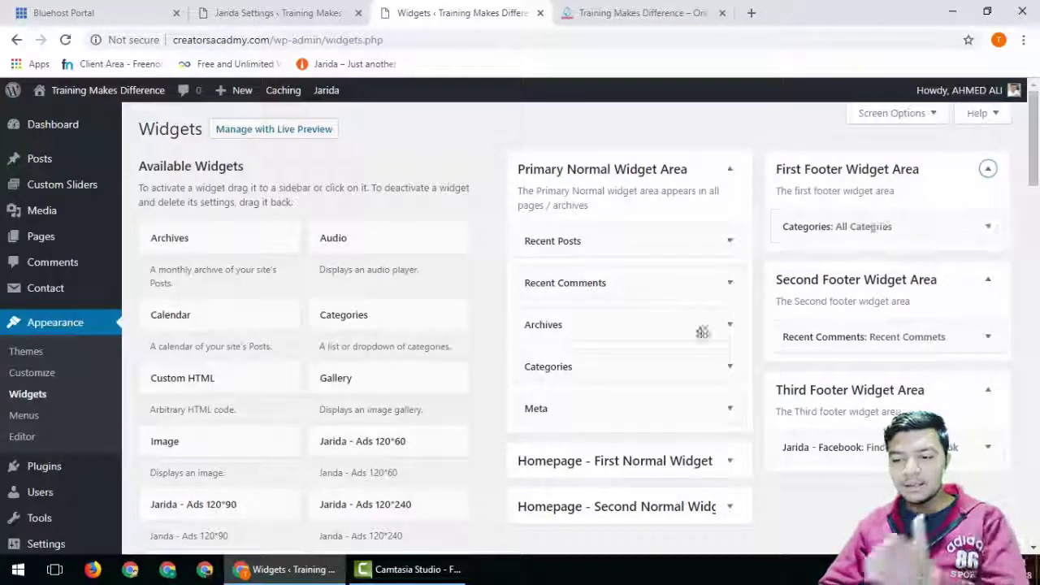
# - Look over the homepage sections from Course Complete up to the Recent Posts and site header
pyautogui.hotkey('ctrl', 'Tab')
pyautogui.scroll(10, 591, 381)
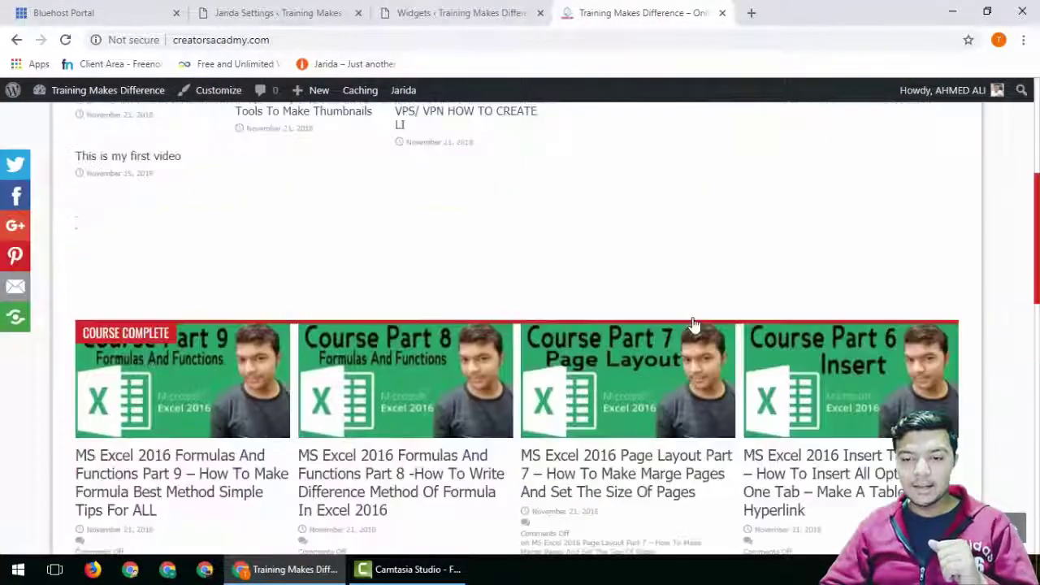
pyautogui.scroll(5, 784, 244)
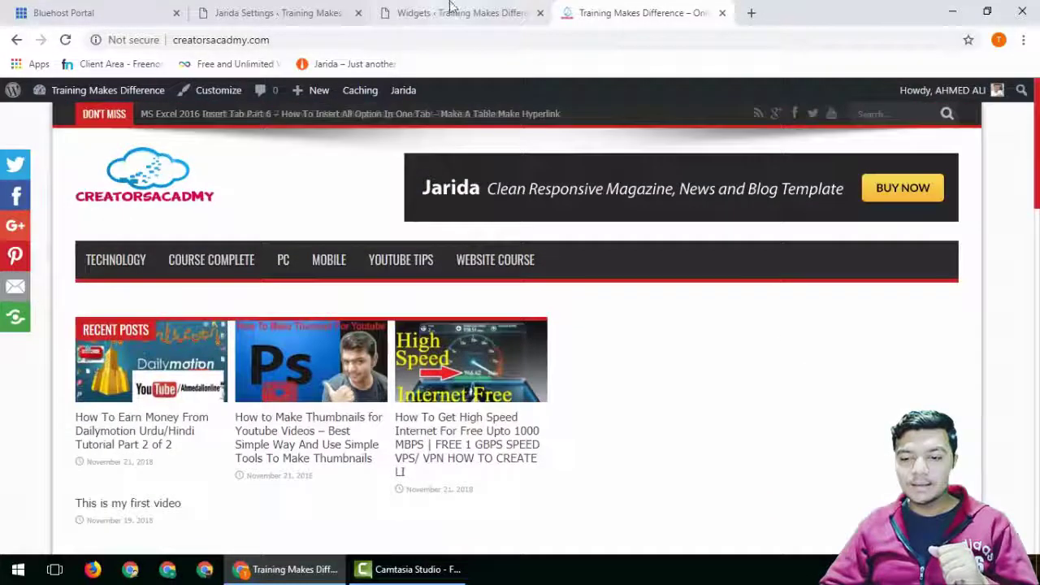
# - Add the Jarida - Facebook widget to the Homepage - First Normal Widget Area
pyautogui.click(451, 6)
pyautogui.scroll(-1, 610, 421)
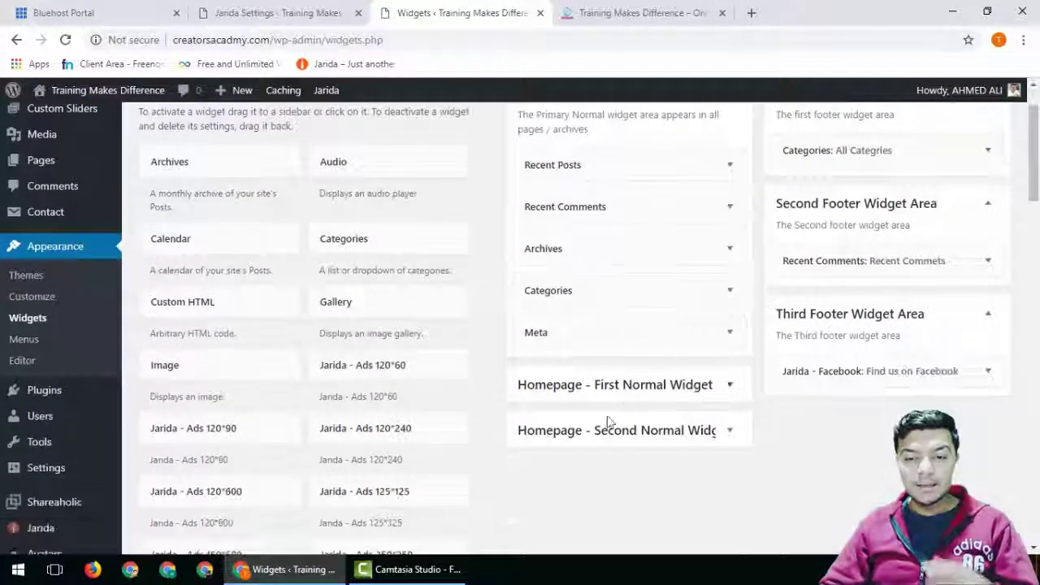
pyautogui.scroll(-2, 510, 455)
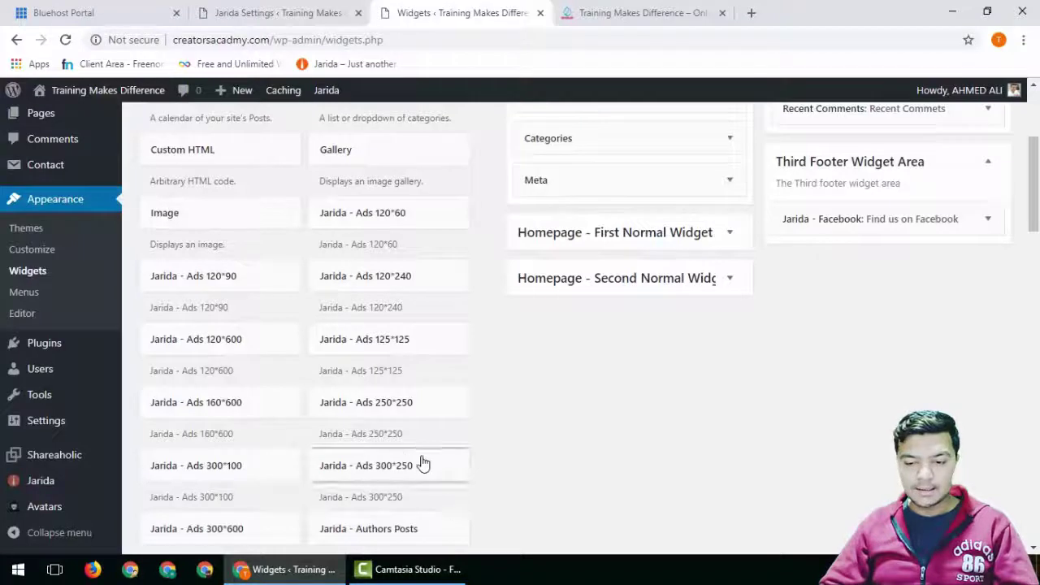
pyautogui.scroll(-4, 541, 459)
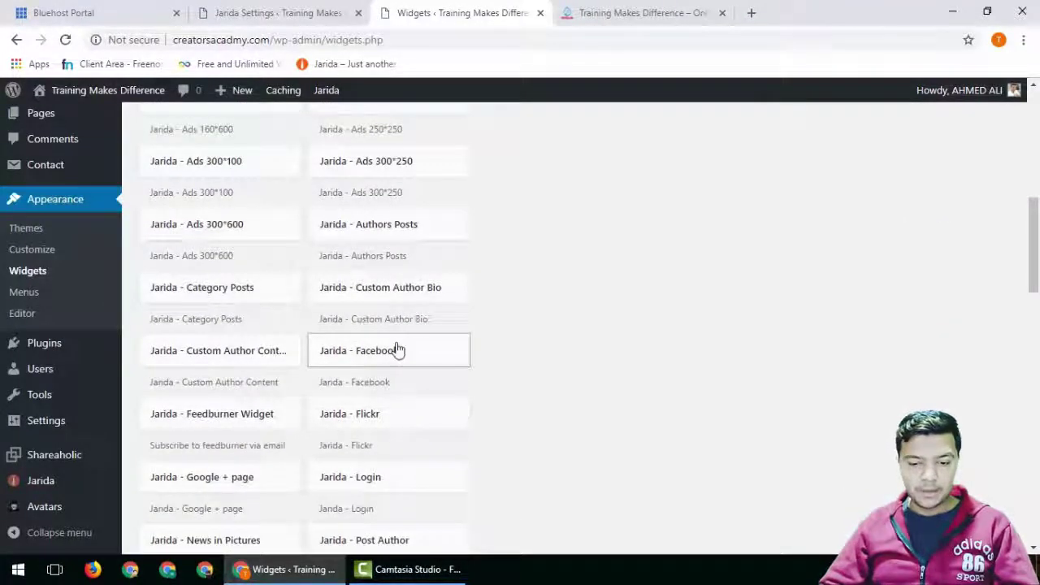
pyautogui.click(397, 350)
pyautogui.scroll(-1, 639, 388)
pyautogui.press('Return')
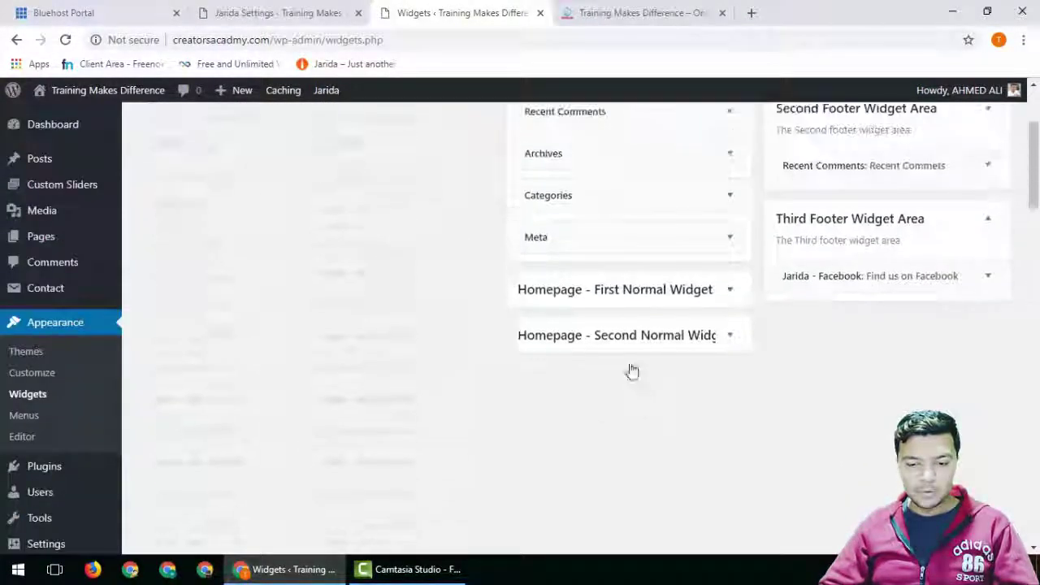
pyautogui.scroll(-5, 688, 321)
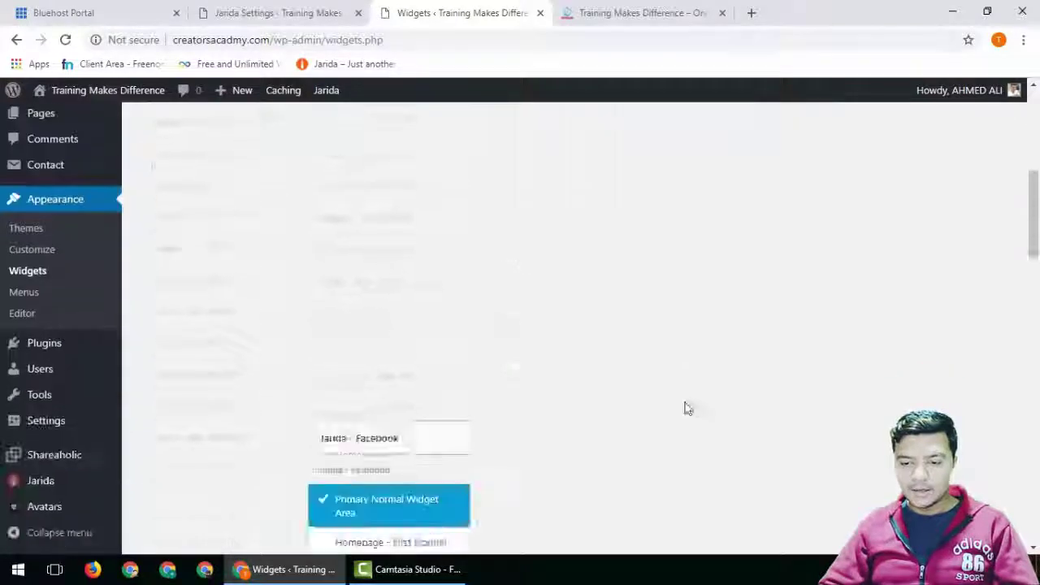
pyautogui.click(396, 396)
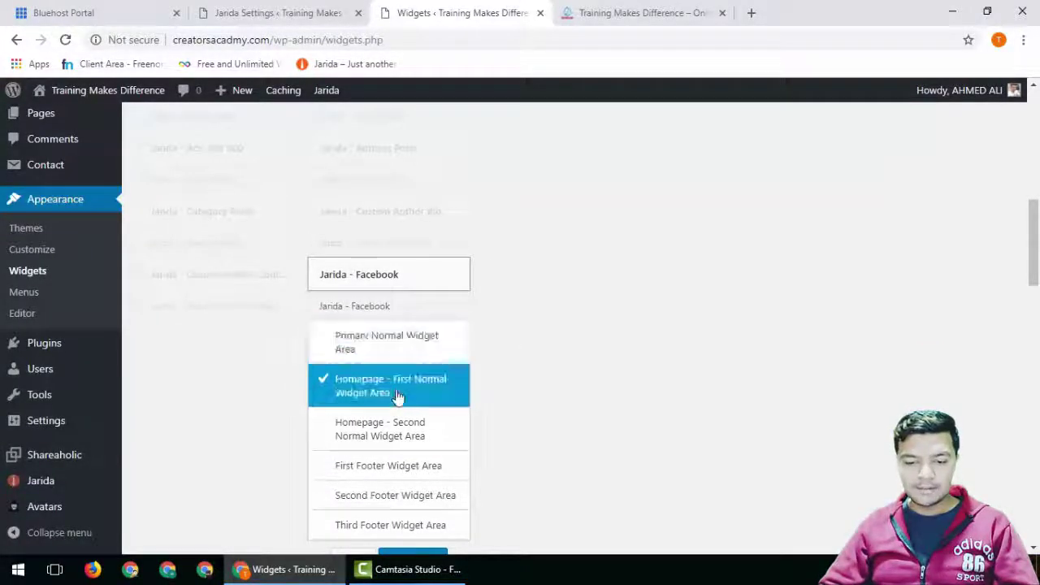
pyautogui.click(408, 553)
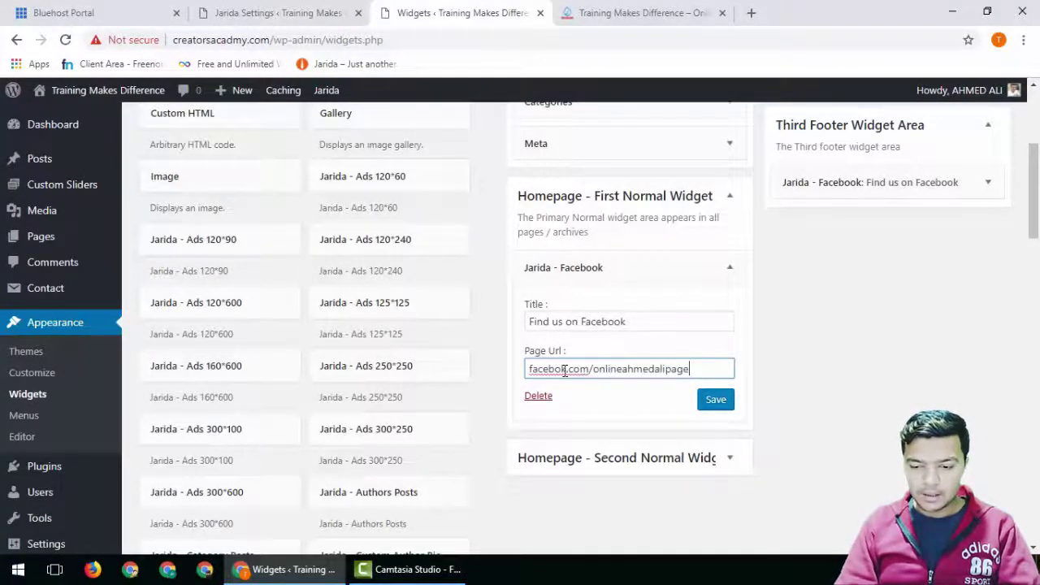
# - Enter the Facebook page's URL in the homepage Facebook widget, save and close the widget, and check the homepage
pyautogui.click(705, 402)
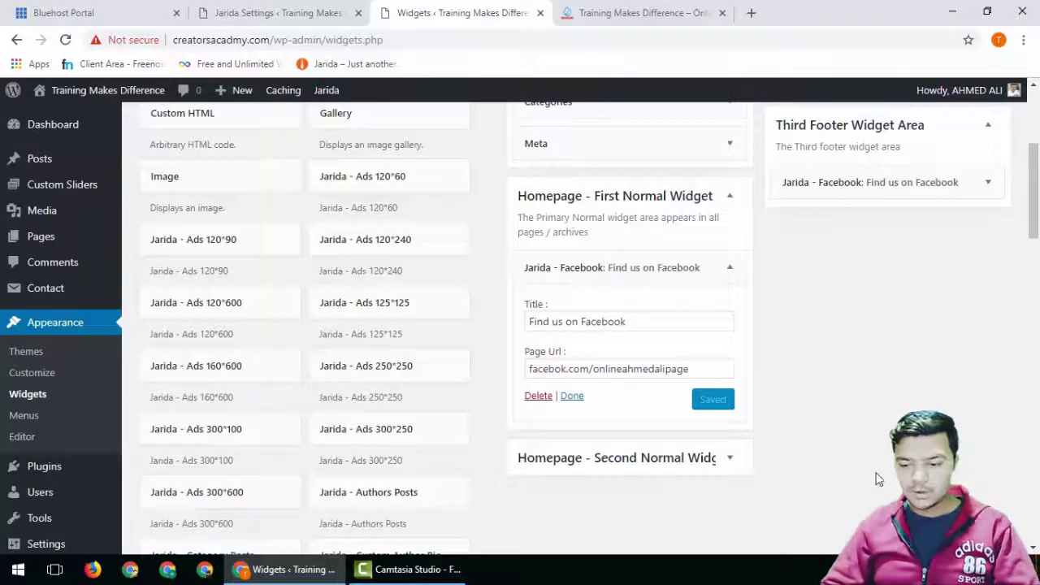
pyautogui.click(574, 397)
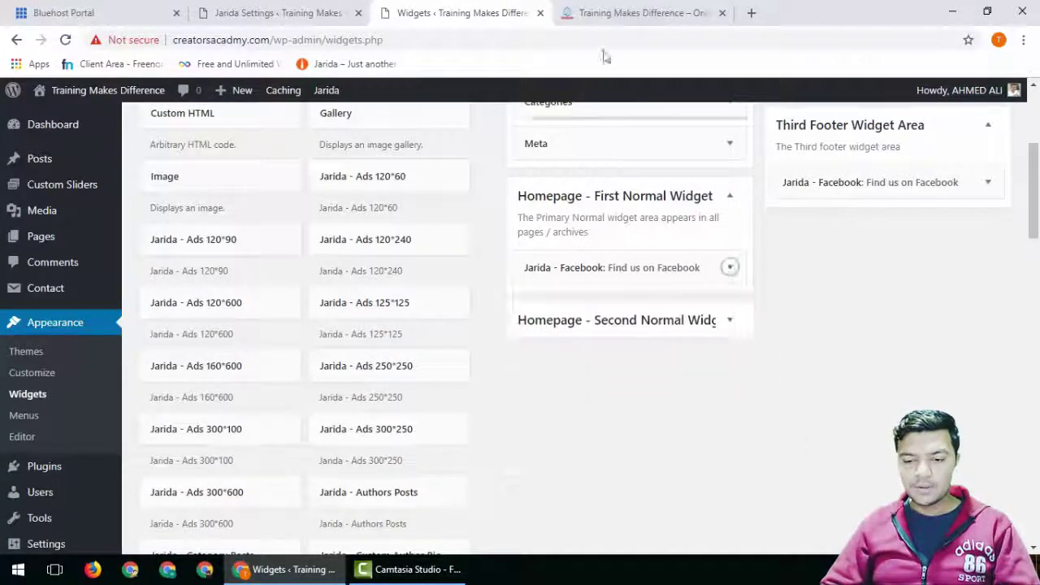
pyautogui.click(638, 13)
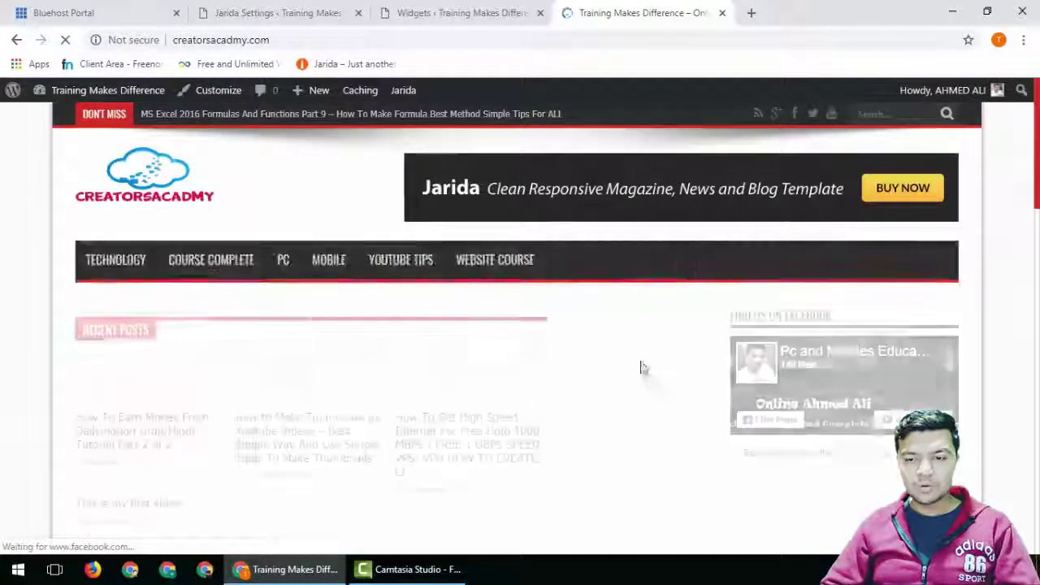
# - Add the Jarida - Login widget to the Homepage - Second Normal Widget Area and close its settings
pyautogui.click(487, 12)
pyautogui.click(690, 318)
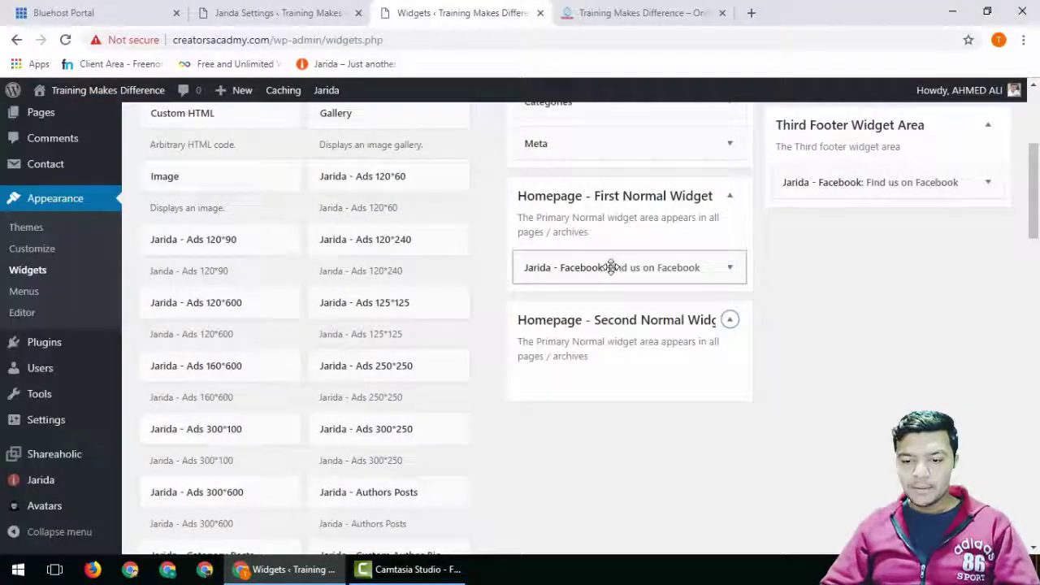
pyautogui.scroll(-4, 495, 430)
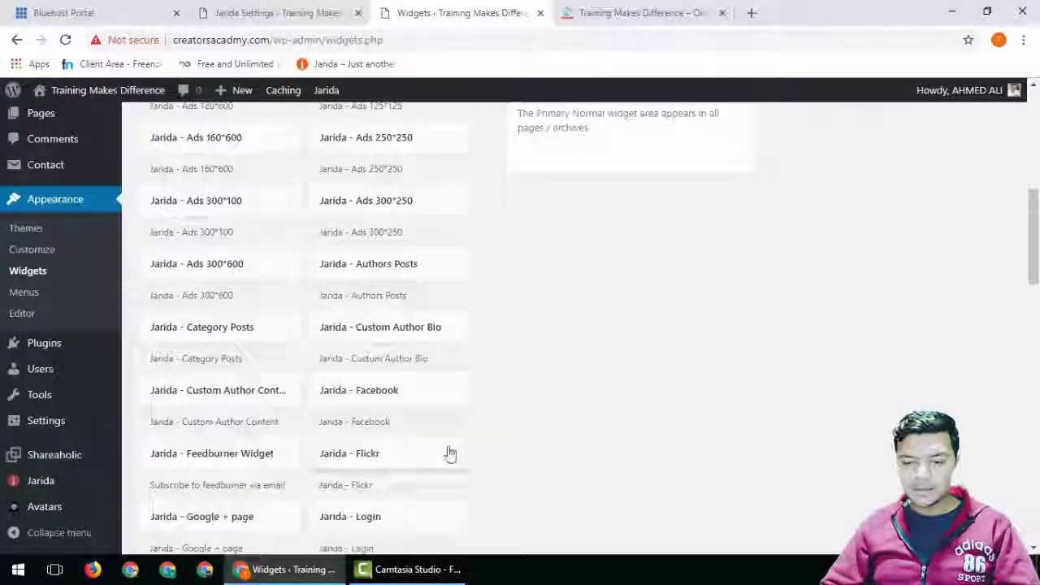
pyautogui.scroll(-1, 260, 448)
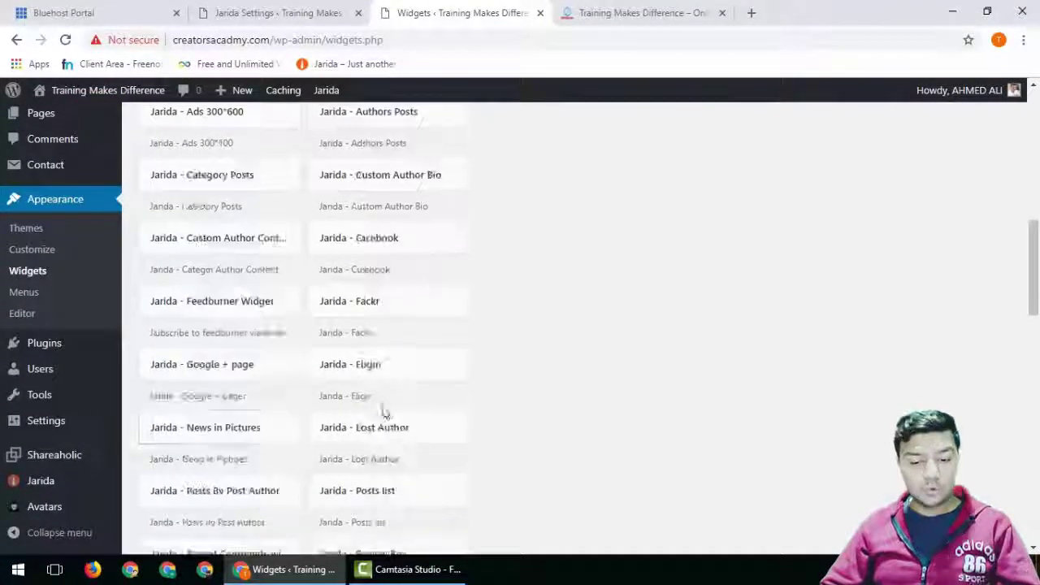
pyautogui.click(394, 370)
pyautogui.scroll(-1, 488, 480)
pyautogui.click(410, 451)
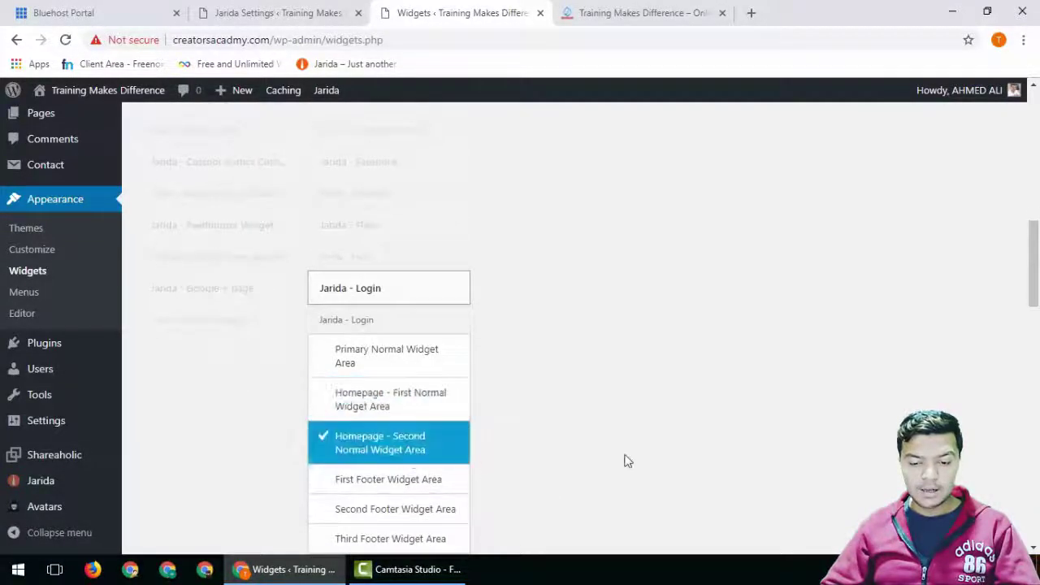
pyautogui.scroll(-2, 536, 447)
pyautogui.click(413, 420)
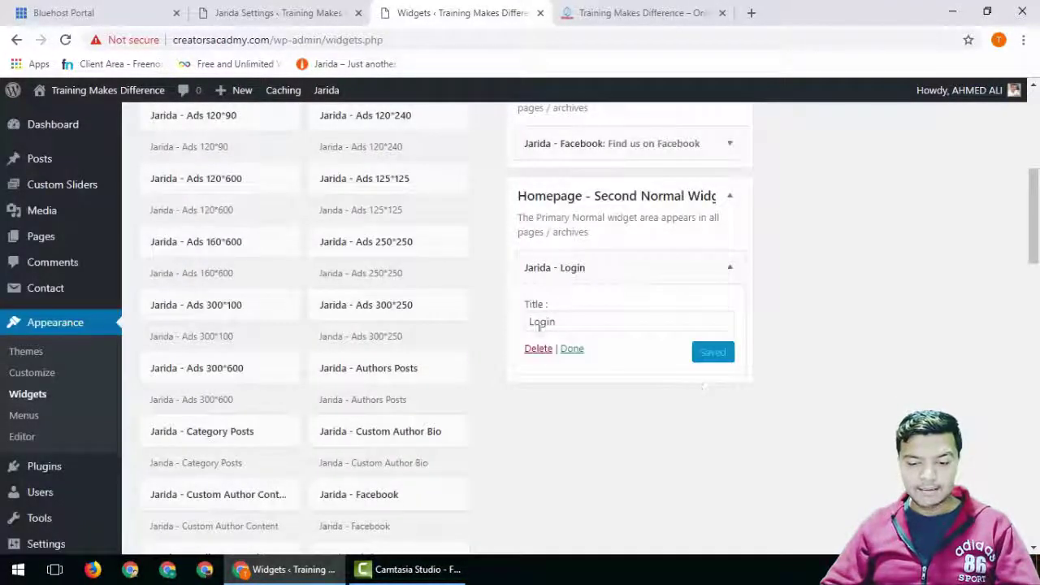
pyautogui.click(571, 349)
# - Reload the homepage and check where the Login widget sits beside the second Recent Posts section
pyautogui.click(642, 12)
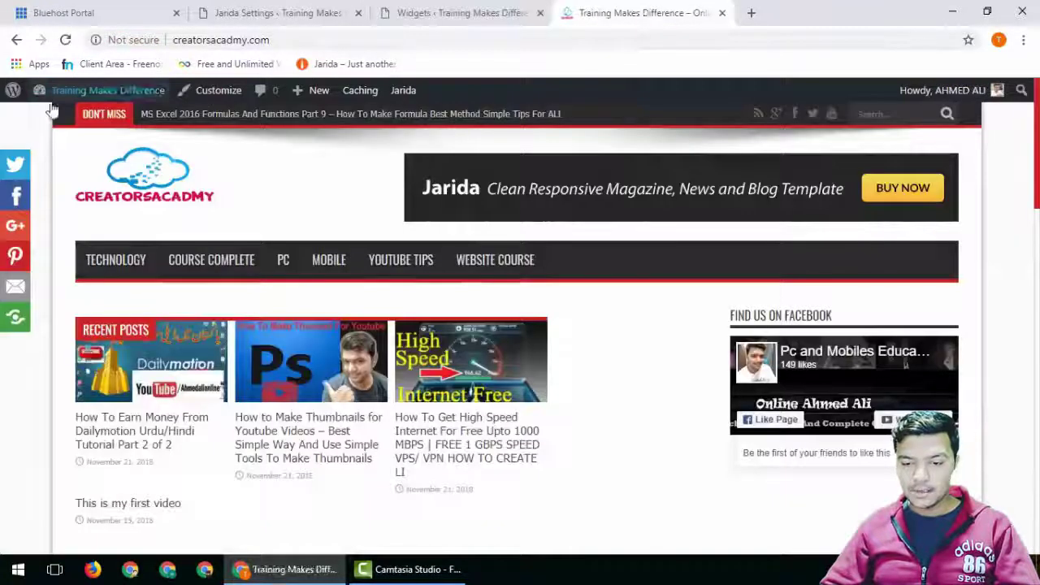
pyautogui.click(68, 41)
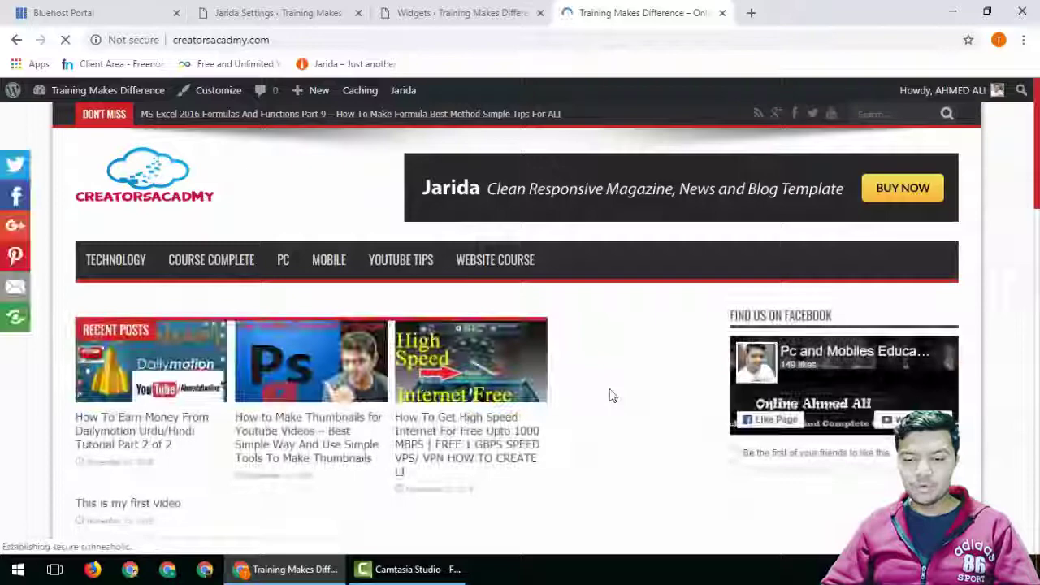
pyautogui.scroll(-4, 636, 427)
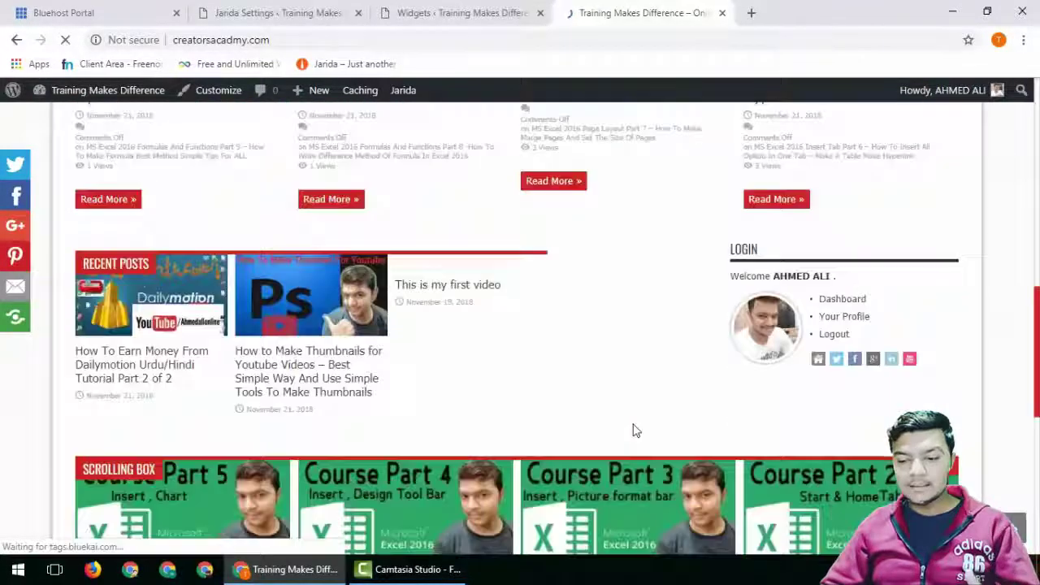
pyautogui.scroll(-5, 635, 433)
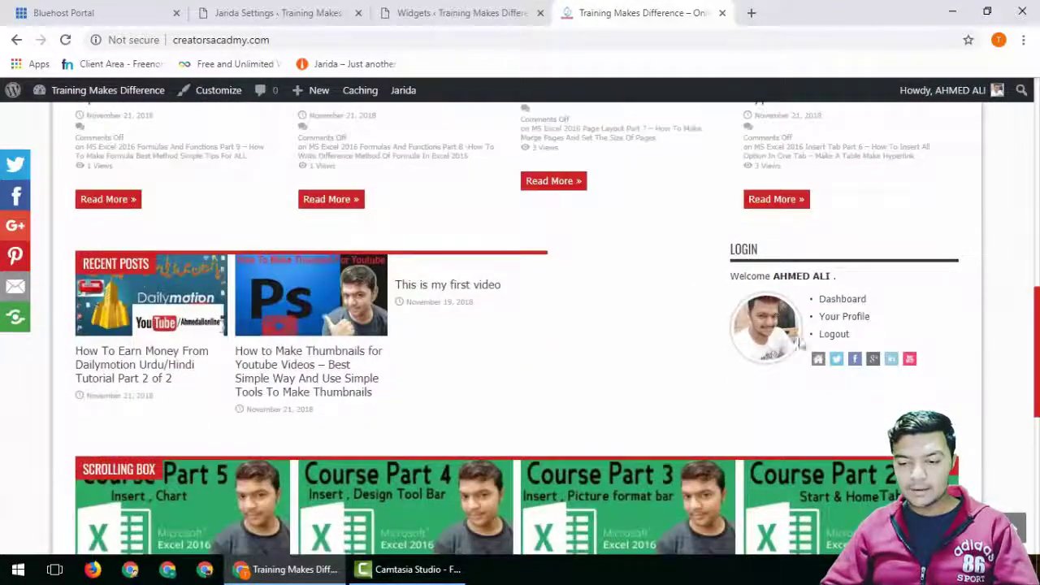
# - Compare the first and second homepage widget areas on the Widgets page with the Facebook and Login blocks on the homepage
pyautogui.click(452, 15)
pyautogui.scroll(5, 655, 398)
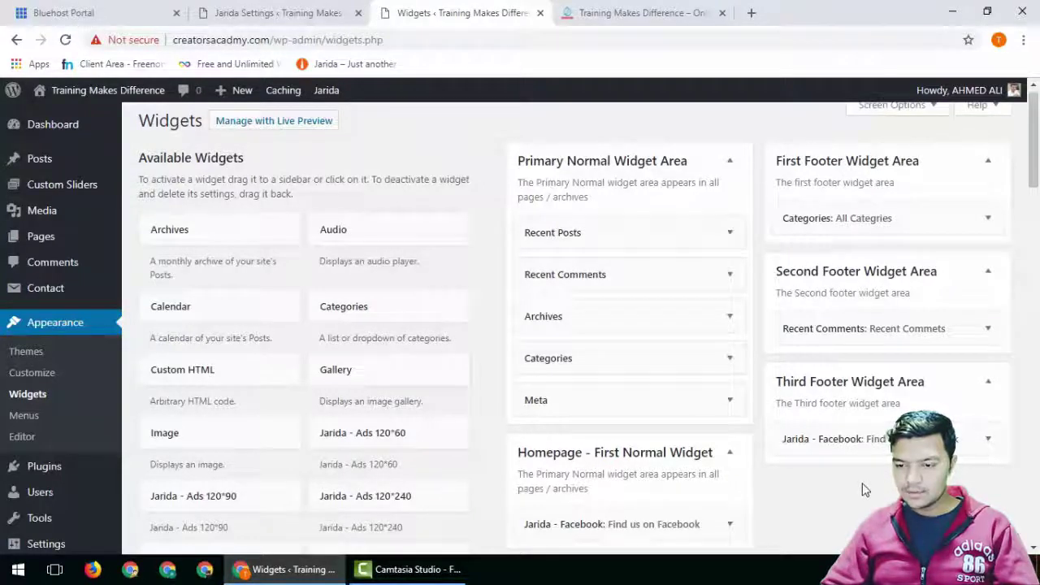
pyautogui.scroll(-3, 866, 489)
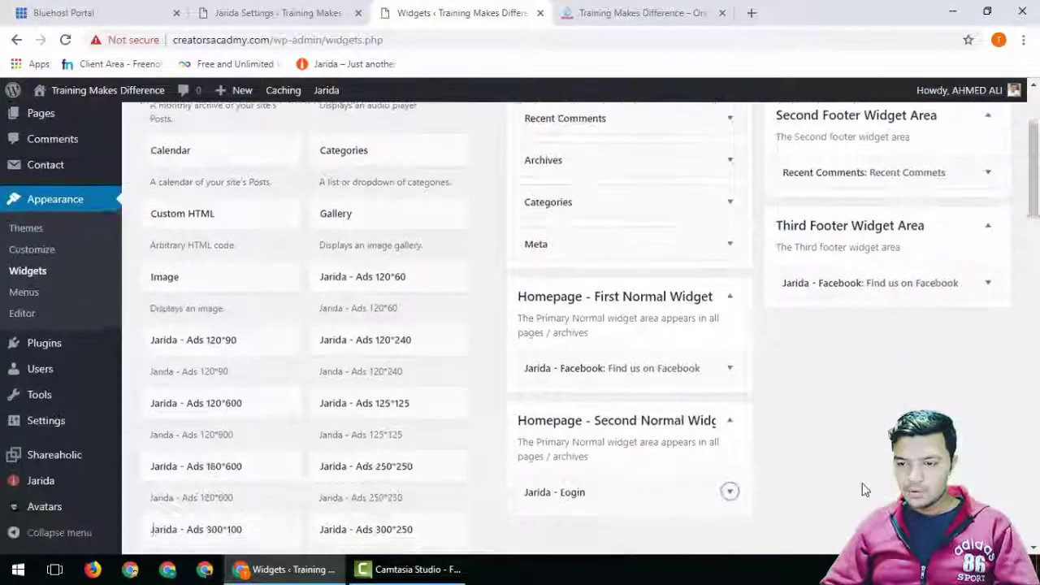
pyautogui.click(614, 26)
pyautogui.scroll(10, 850, 399)
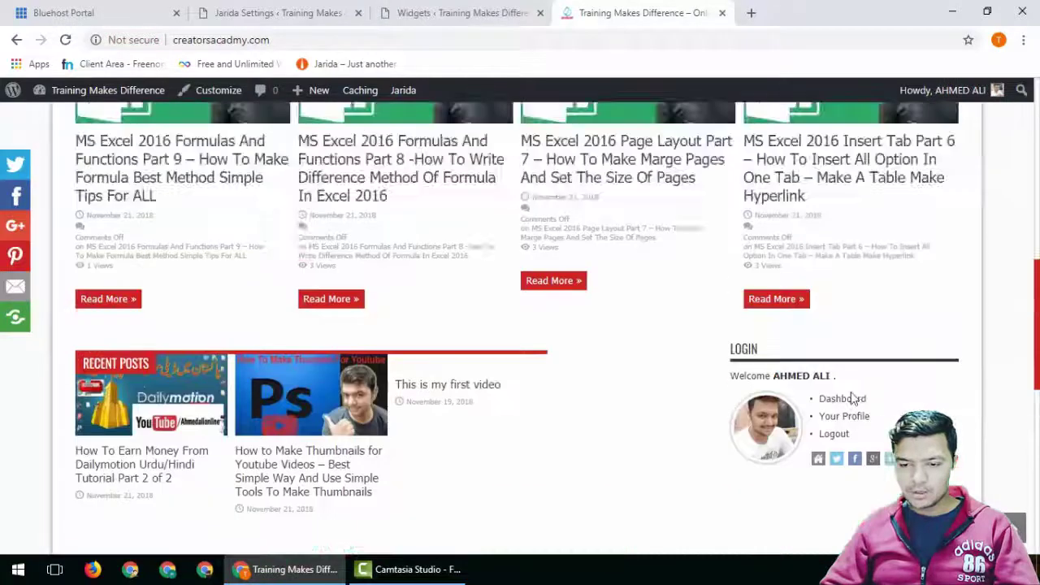
pyautogui.scroll(-7, 847, 406)
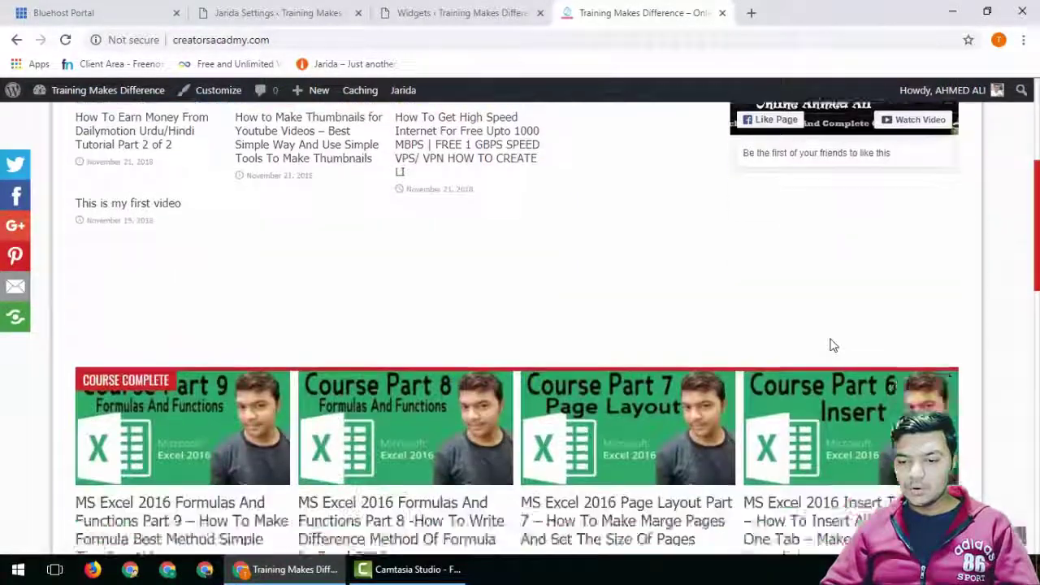
pyautogui.scroll(7, 664, 355)
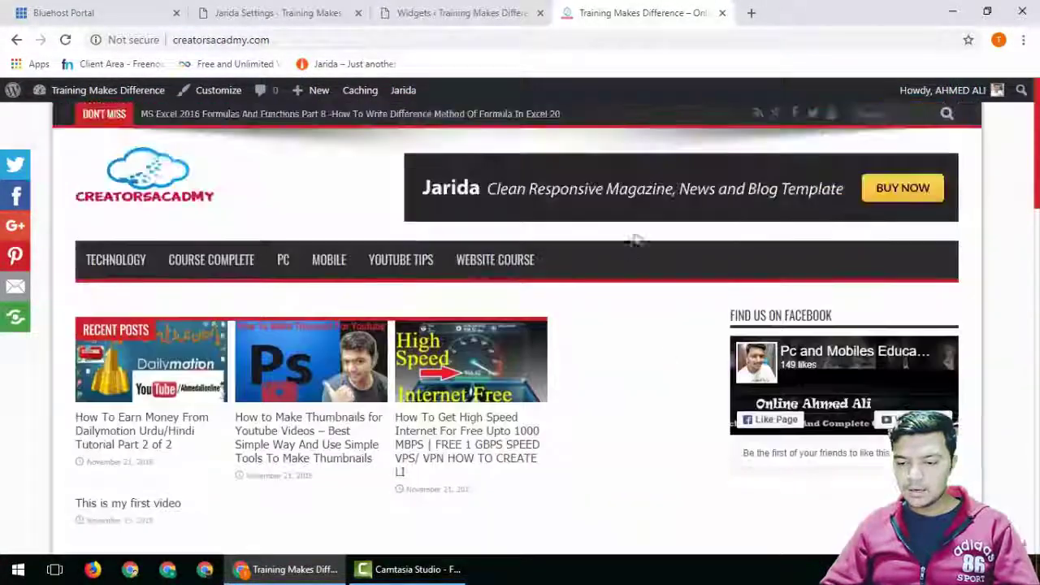
pyautogui.click(455, 12)
pyautogui.scroll(2, 757, 432)
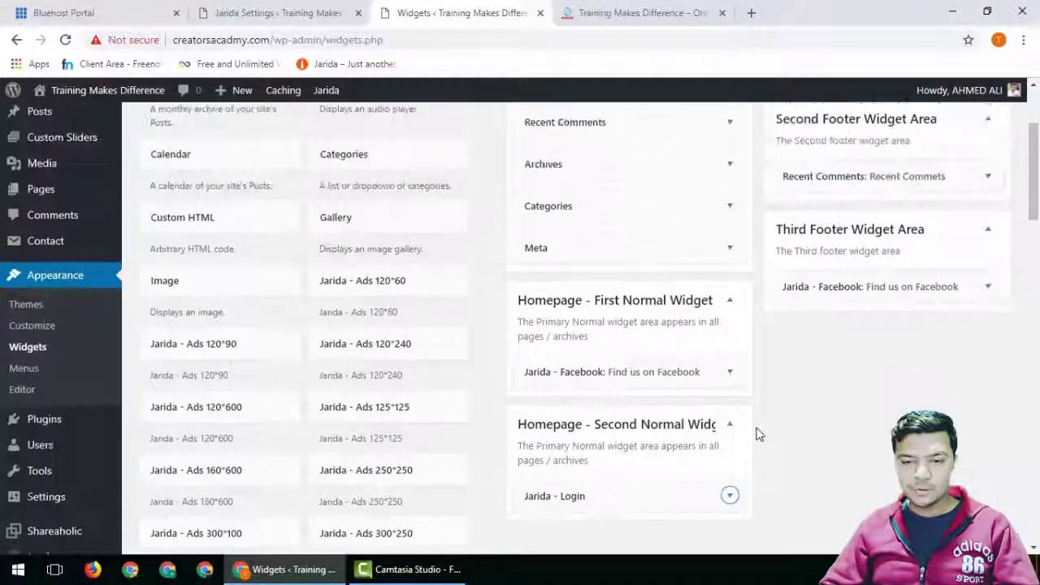
pyautogui.scroll(1, 757, 434)
pyautogui.scroll(-3, 757, 434)
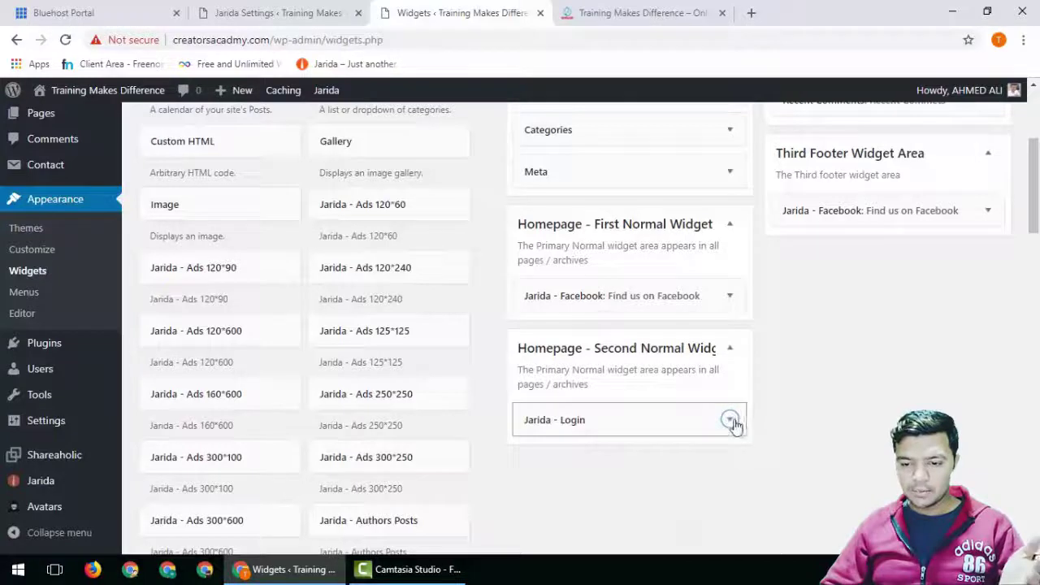
# - Reload the Widgets page and review its list of widget areas against the homepage layout
pyautogui.press('F5')
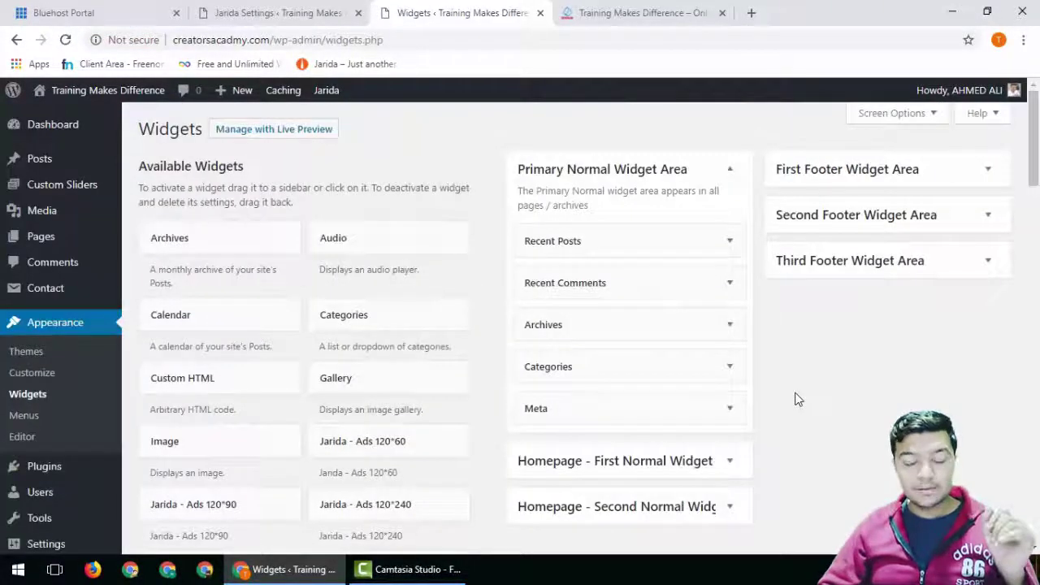
pyautogui.scroll(-1, 790, 390)
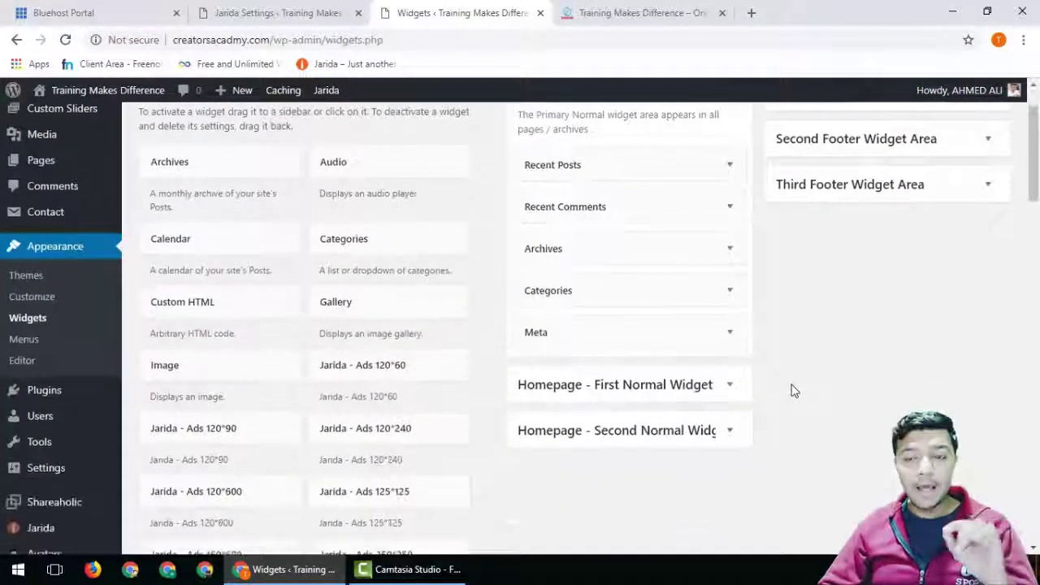
pyautogui.click(642, 12)
pyautogui.scroll(10, 809, 349)
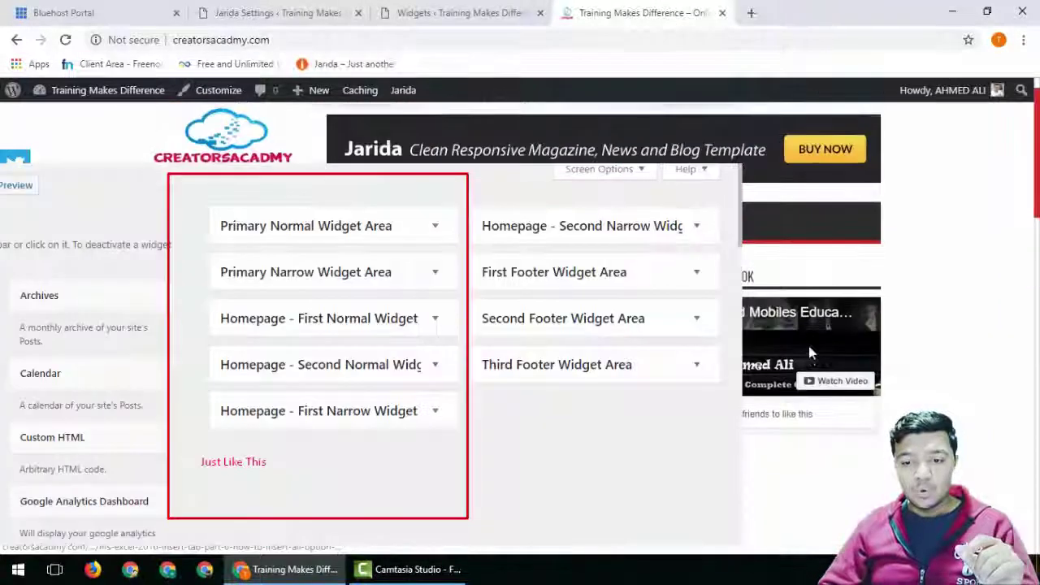
pyautogui.click(423, 12)
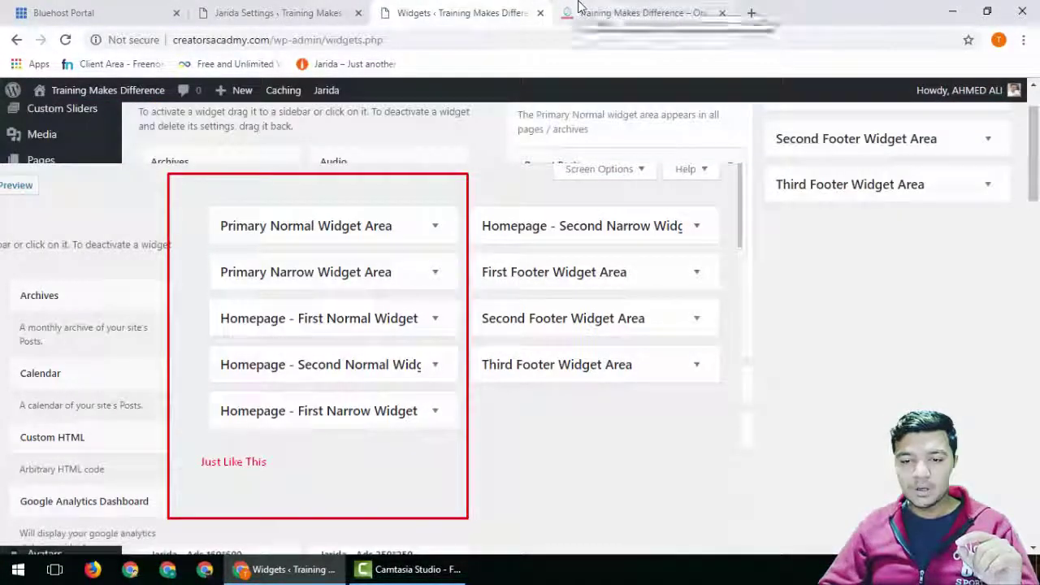
pyautogui.click(566, 11)
pyautogui.click(418, 11)
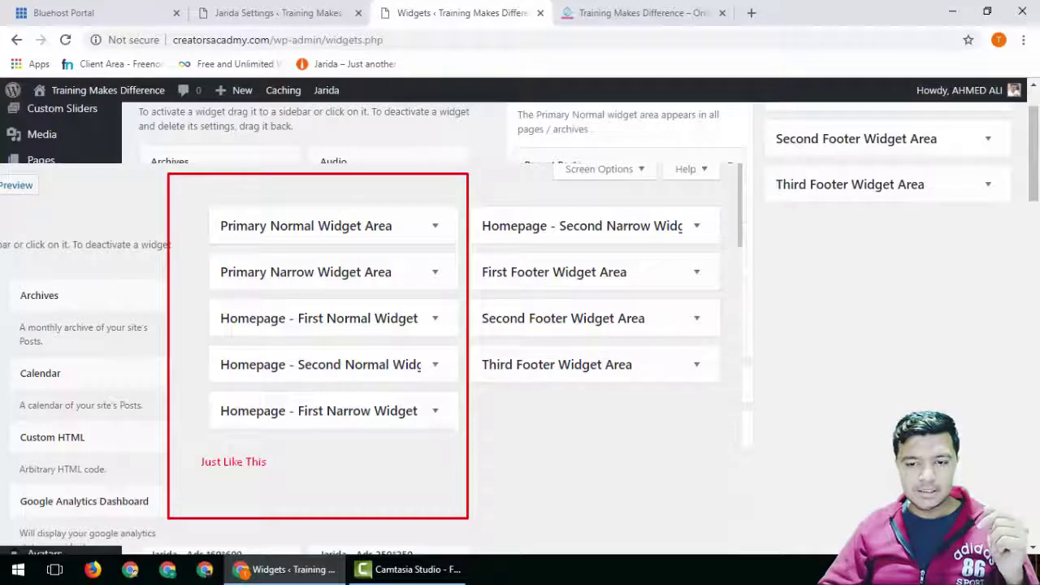
# - Set the theme layout to Boxed in the Jarida General Settings
pyautogui.click(248, 12)
pyautogui.click(527, 286)
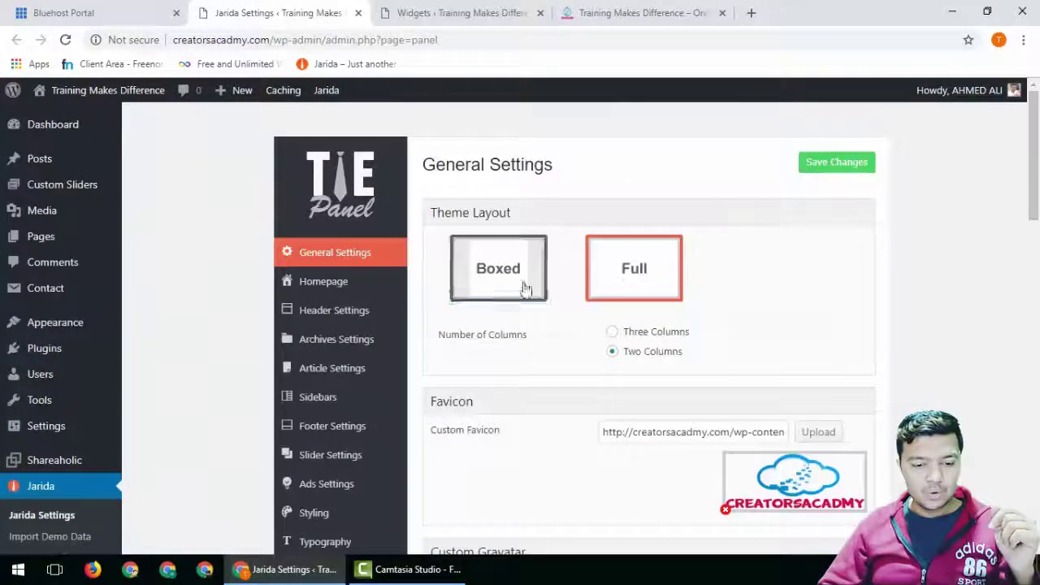
pyautogui.click(657, 274)
pyautogui.click(521, 293)
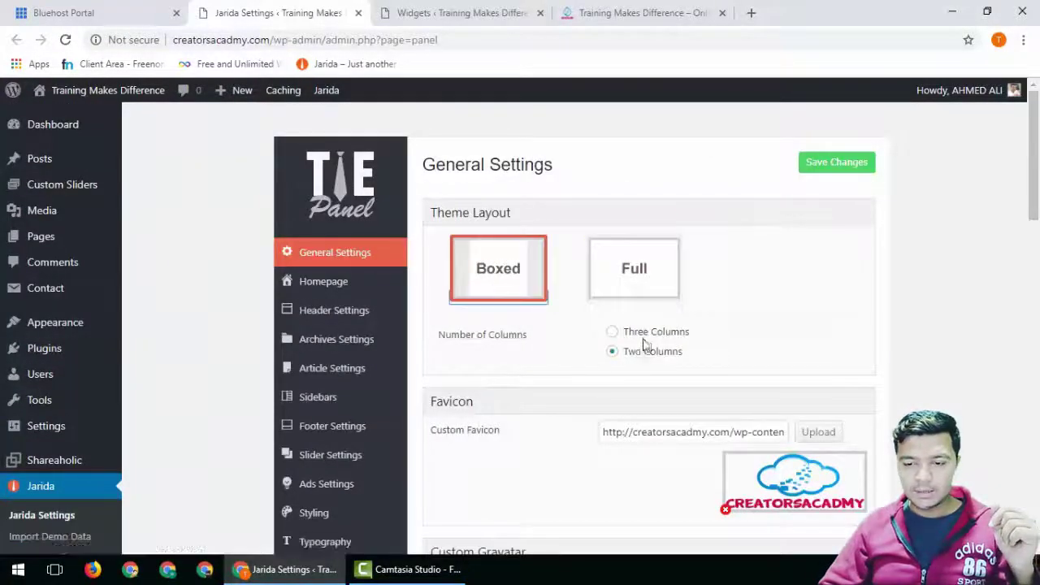
# - Switch the theme layout to Full with three columns in the Jarida General Settings and save the changes
pyautogui.click(832, 163)
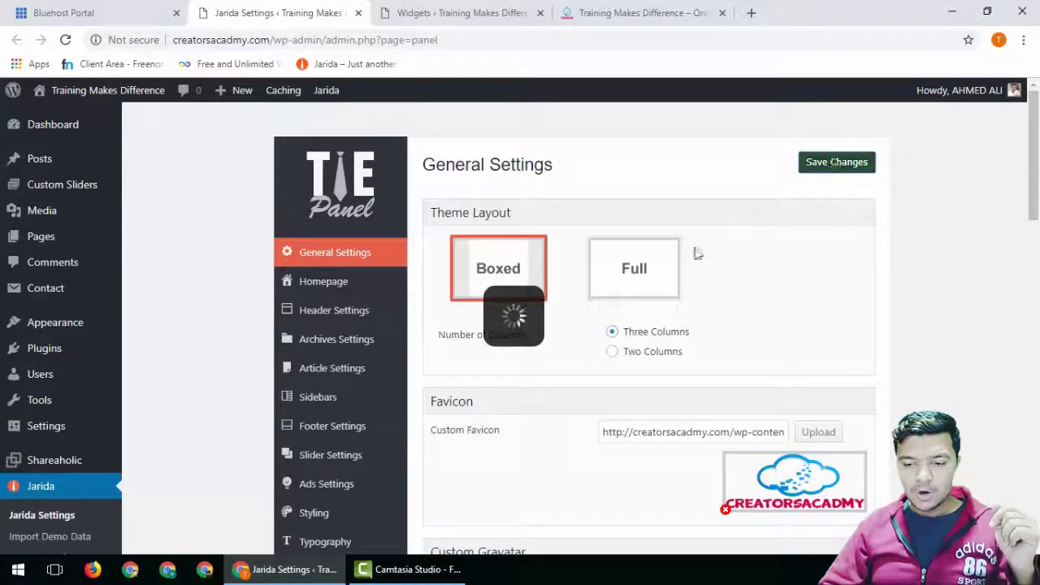
pyautogui.click(618, 294)
pyautogui.click(855, 166)
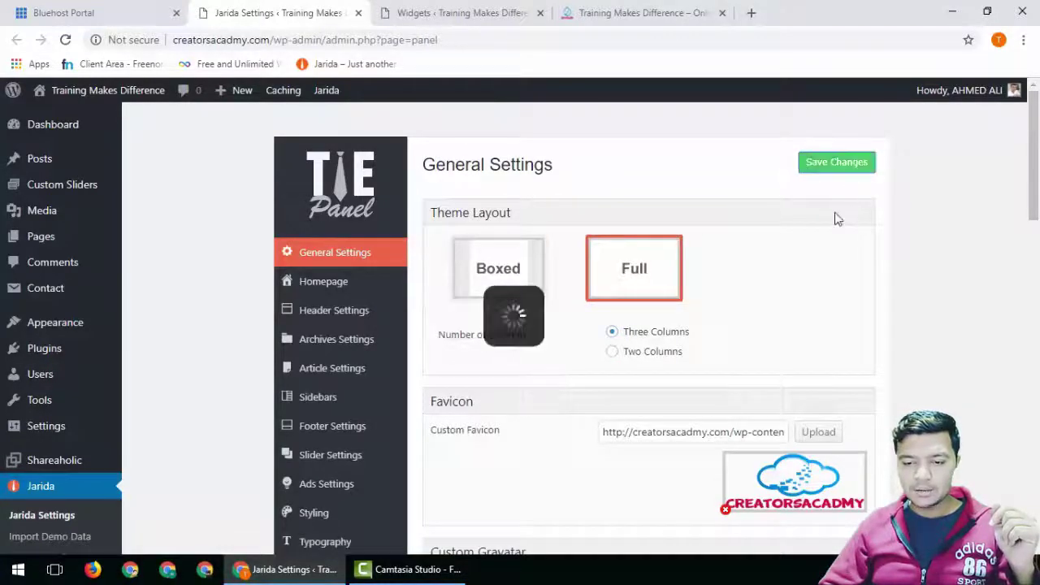
# - Check the widget areas on the Widgets page and reload the homepage to view the Full layout
pyautogui.click(526, 6)
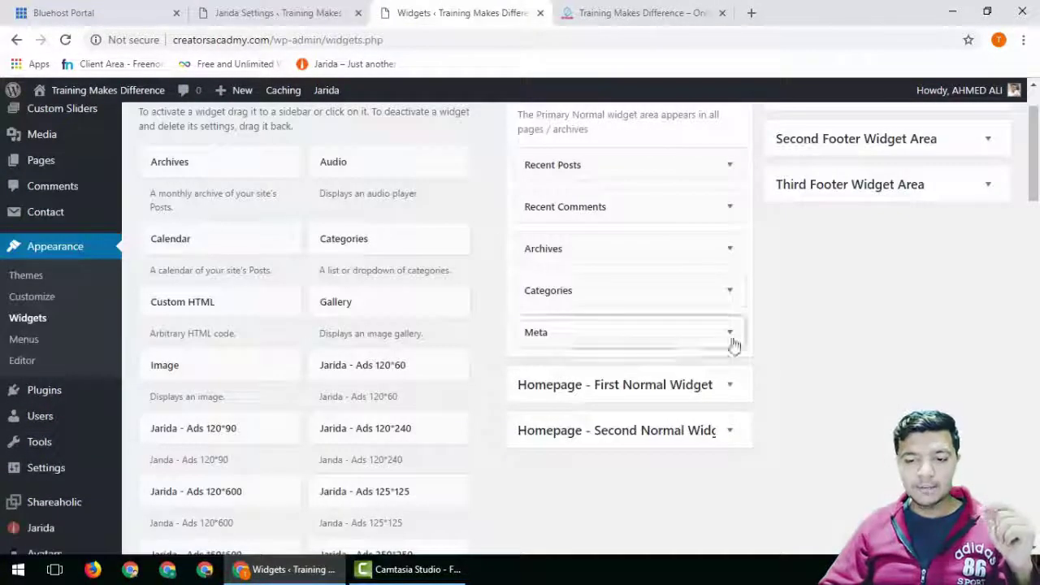
pyautogui.scroll(1, 817, 387)
pyautogui.scroll(1, 817, 388)
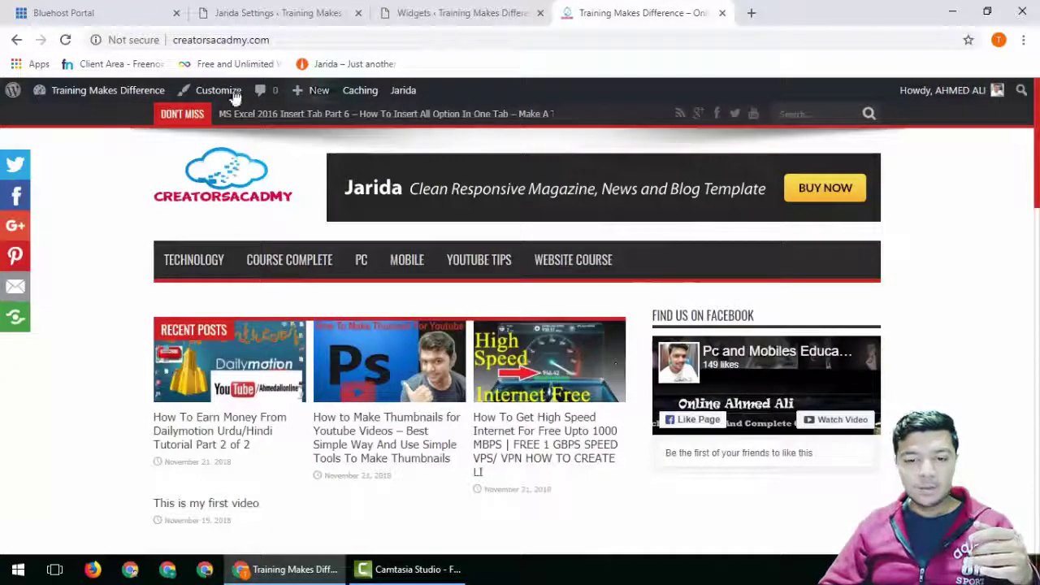
pyautogui.click(65, 40)
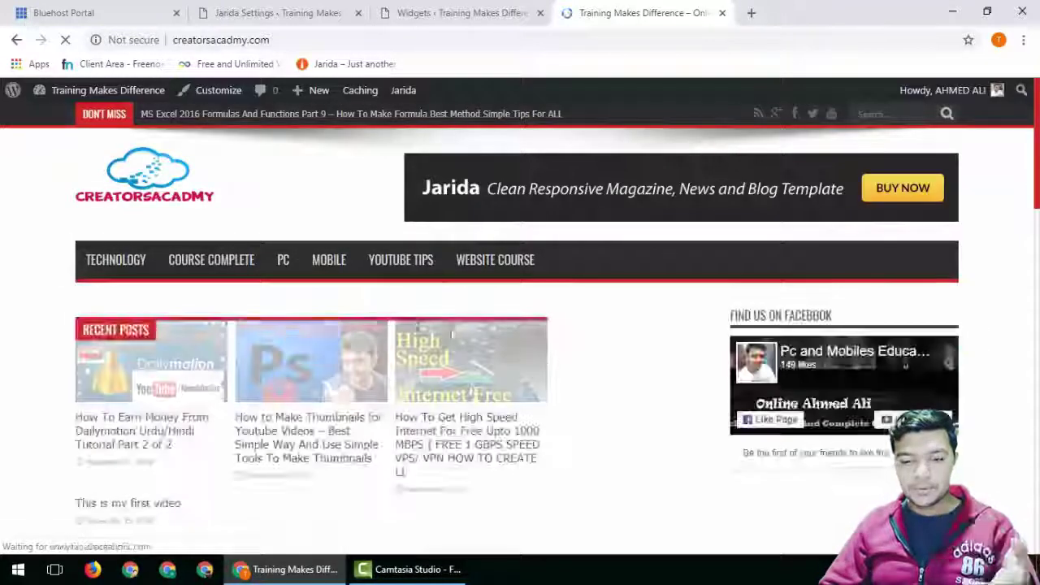
# - Set the theme layout to Boxed with two columns in the Jarida General Settings and save the changes
pyautogui.click(396, 9)
pyautogui.click(260, 6)
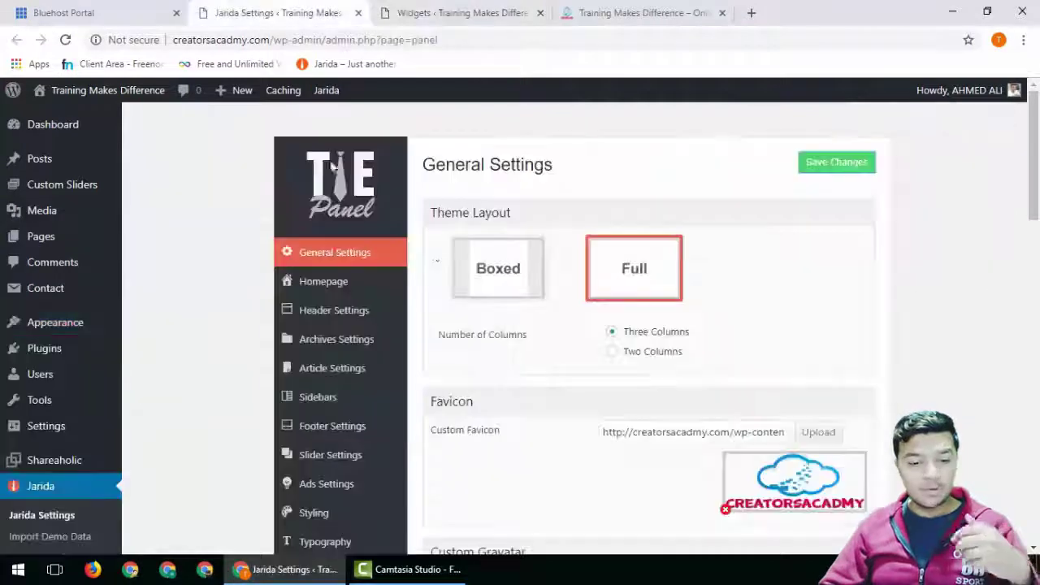
pyautogui.click(521, 272)
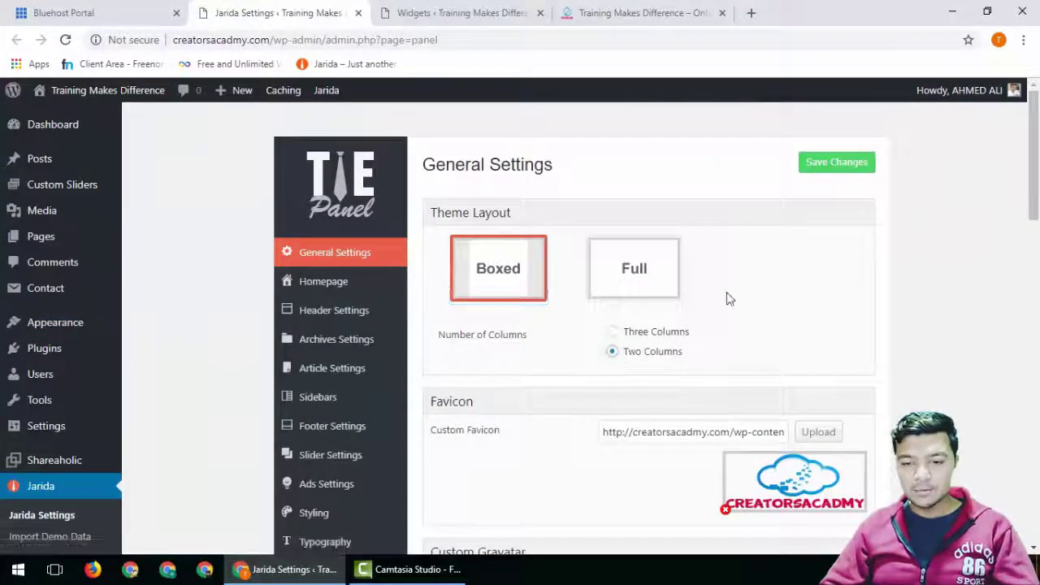
pyautogui.click(818, 166)
# - Reload the Widgets page and check its list of widget areas for the two-column layout
pyautogui.click(656, 9)
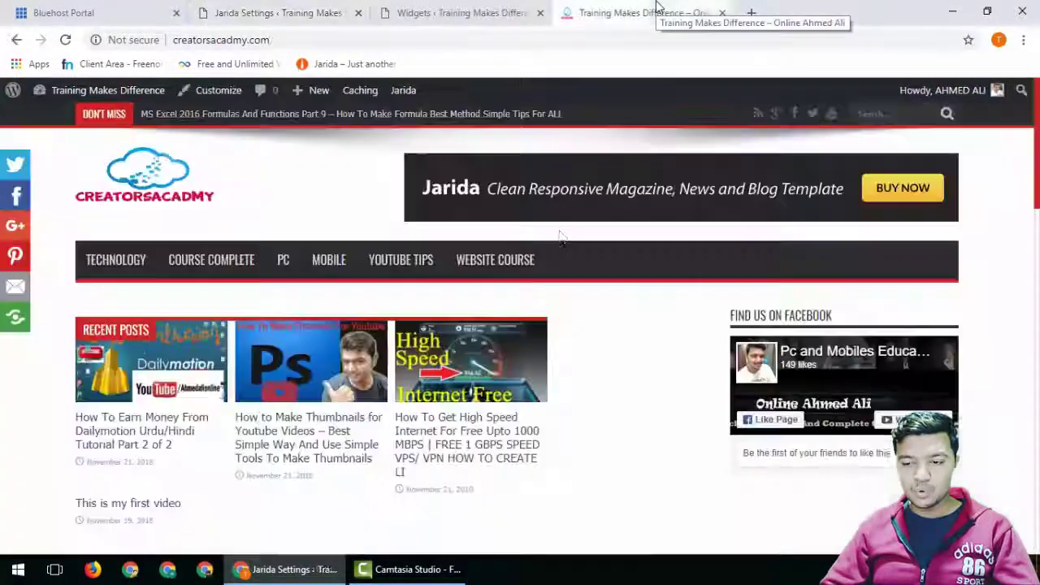
pyautogui.click(435, 16)
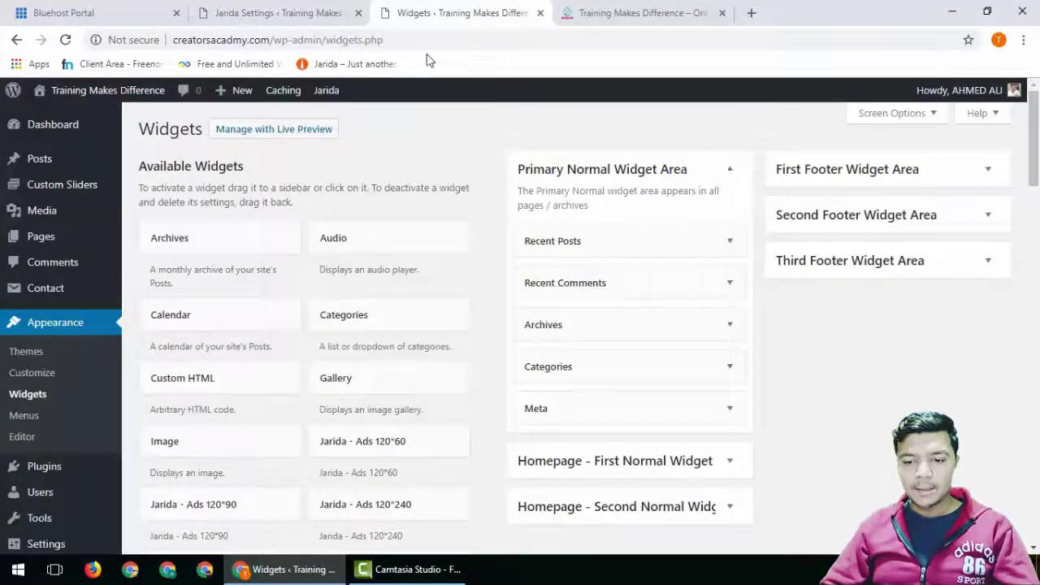
pyautogui.press('F5')
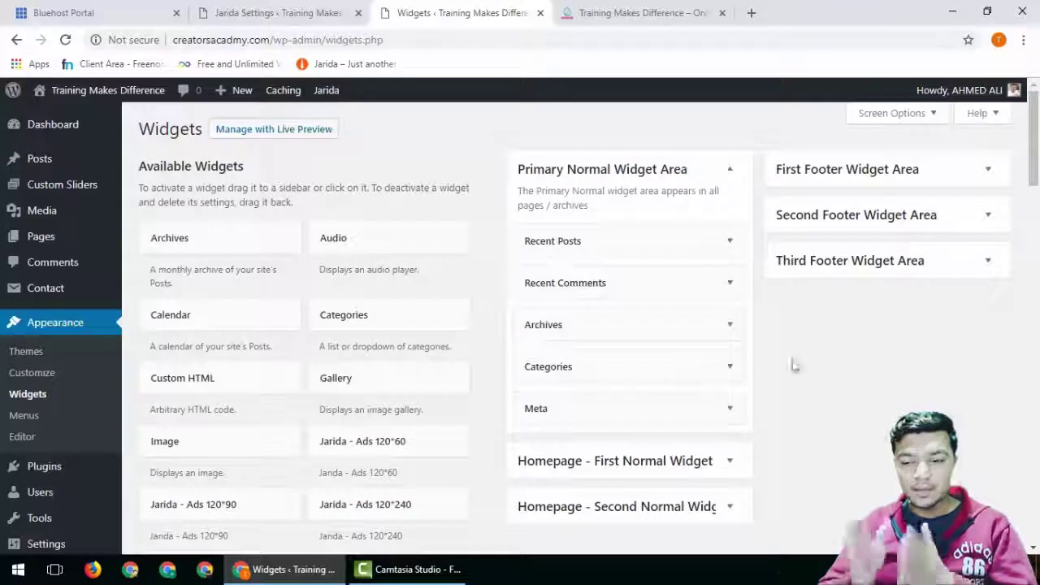
# - Reload the homepage and examine the boxed layout from the header down to the Course Complete section
pyautogui.click(586, 18)
pyautogui.click(66, 39)
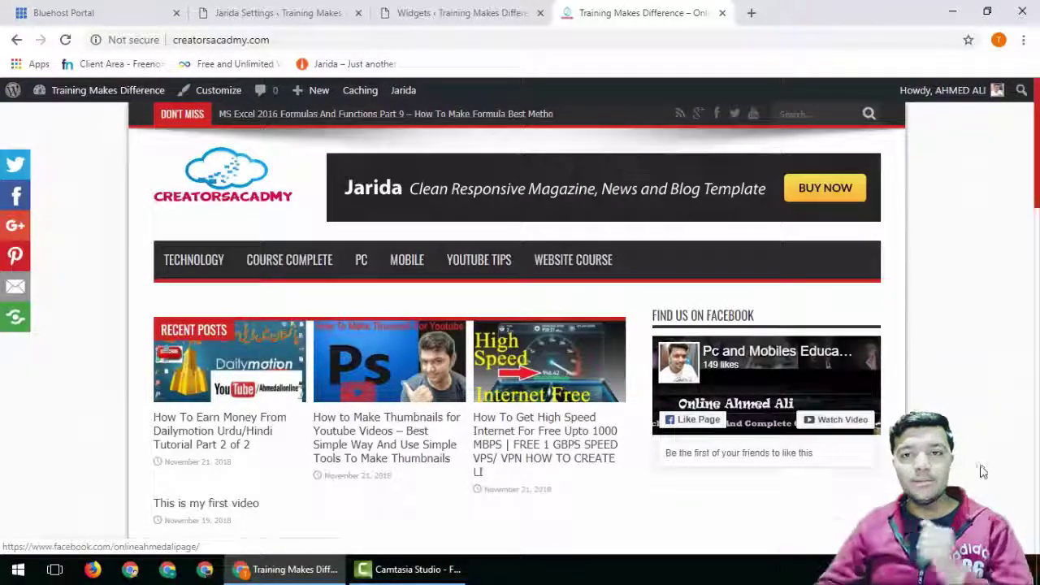
pyautogui.scroll(-3, 939, 386)
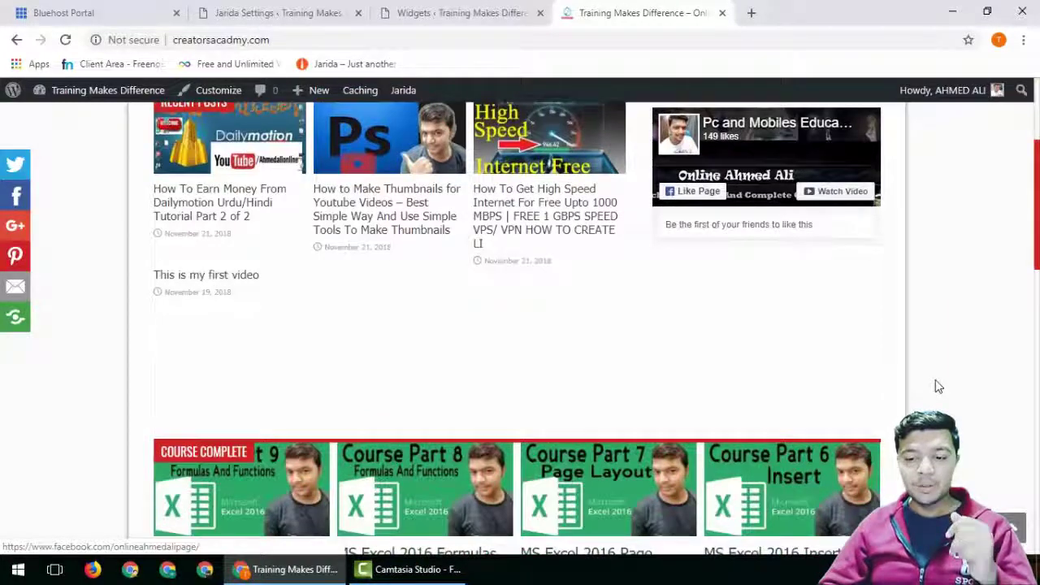
pyautogui.scroll(-1, 939, 387)
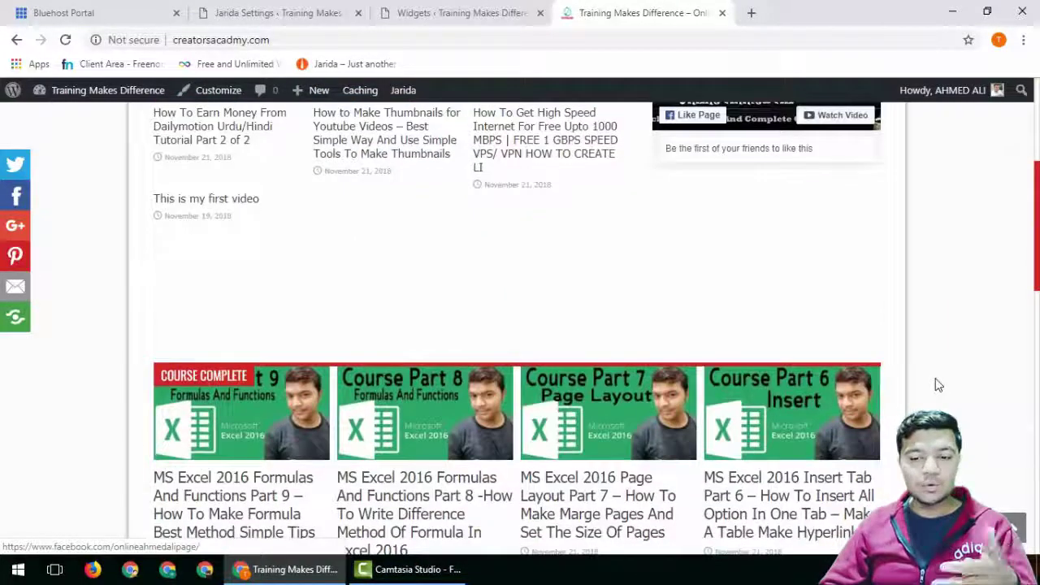
pyautogui.scroll(4, 937, 383)
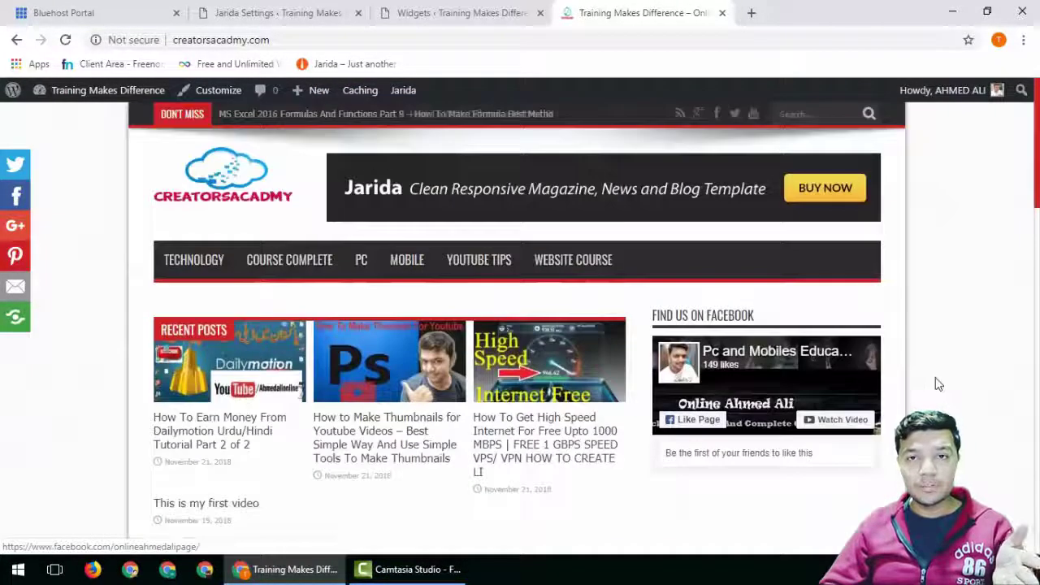
pyautogui.scroll(-3, 886, 353)
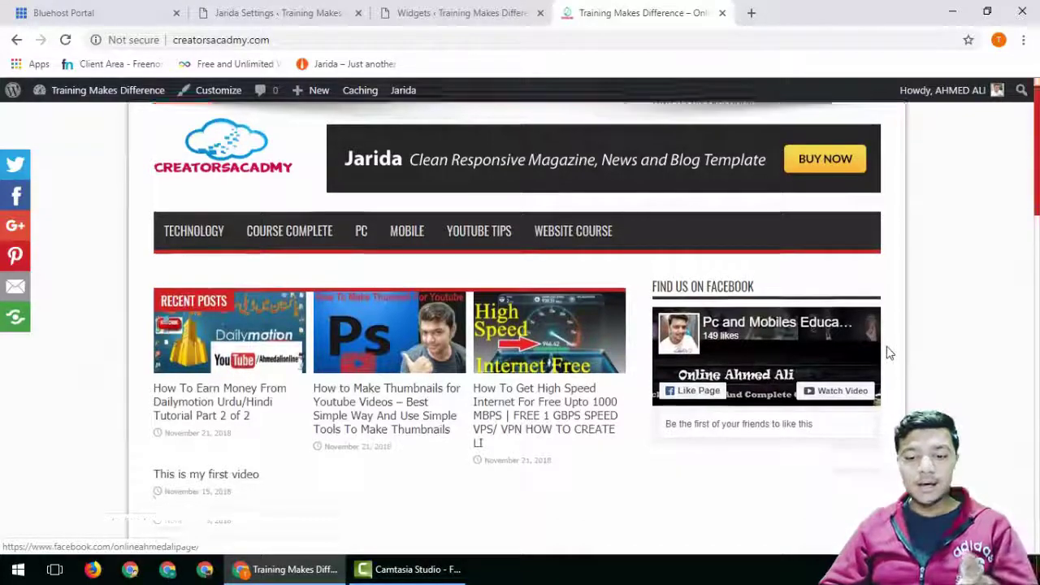
# - Review the Widgets page from the available widgets down to the Inactive Sidebar and Inactive Widgets sections
pyautogui.click(459, 13)
pyautogui.scroll(-20, 1005, 377)
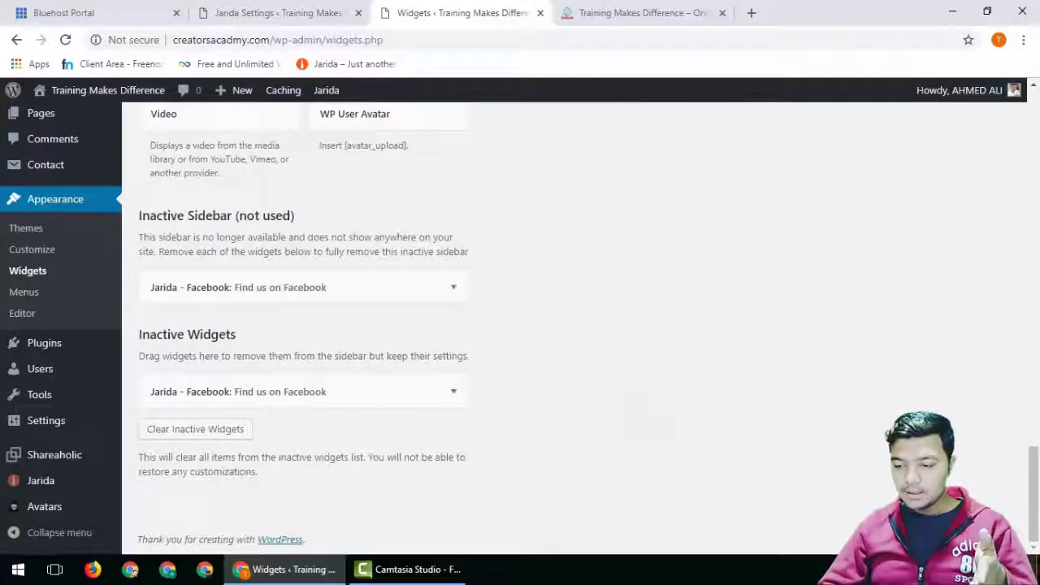
pyautogui.scroll(20, 731, 434)
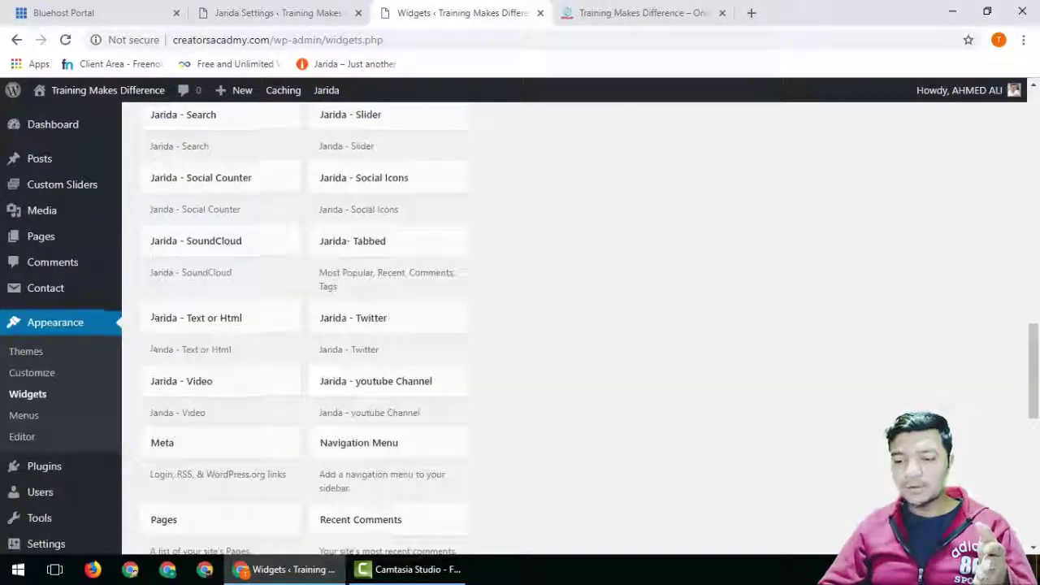
pyautogui.scroll(-20, 742, 341)
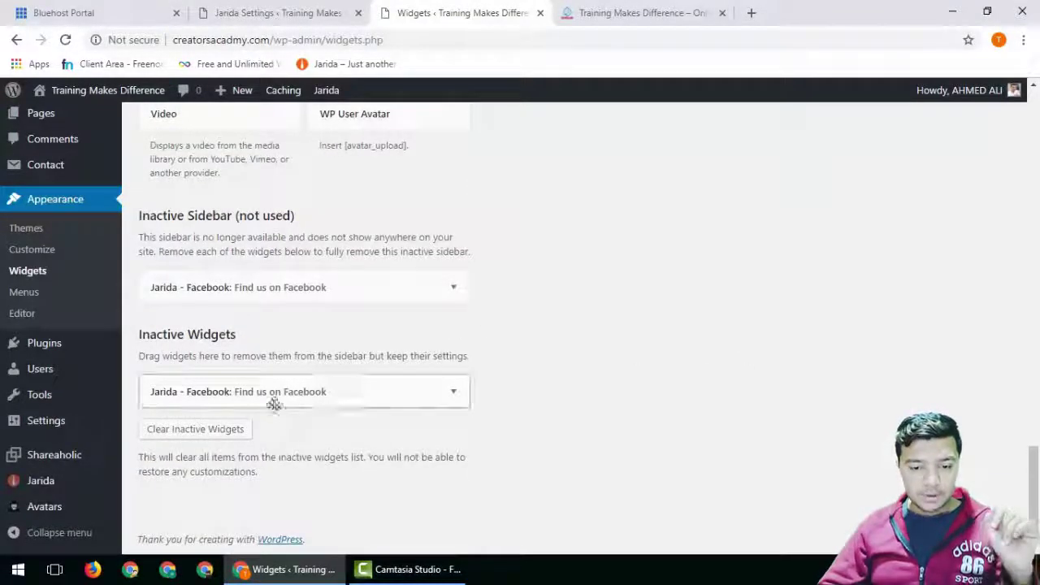
pyautogui.scroll(15, 593, 453)
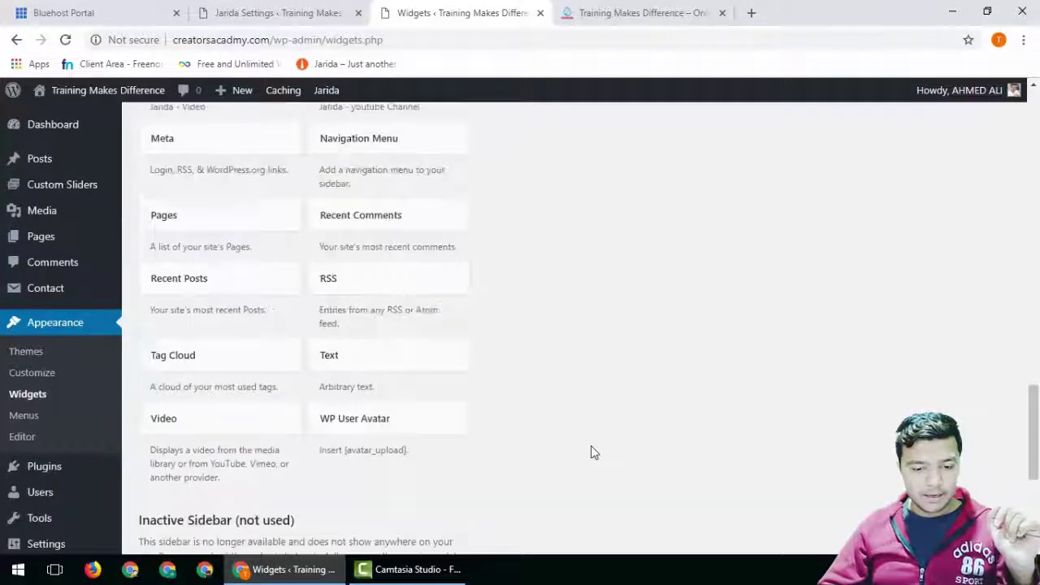
pyautogui.scroll(6, 591, 452)
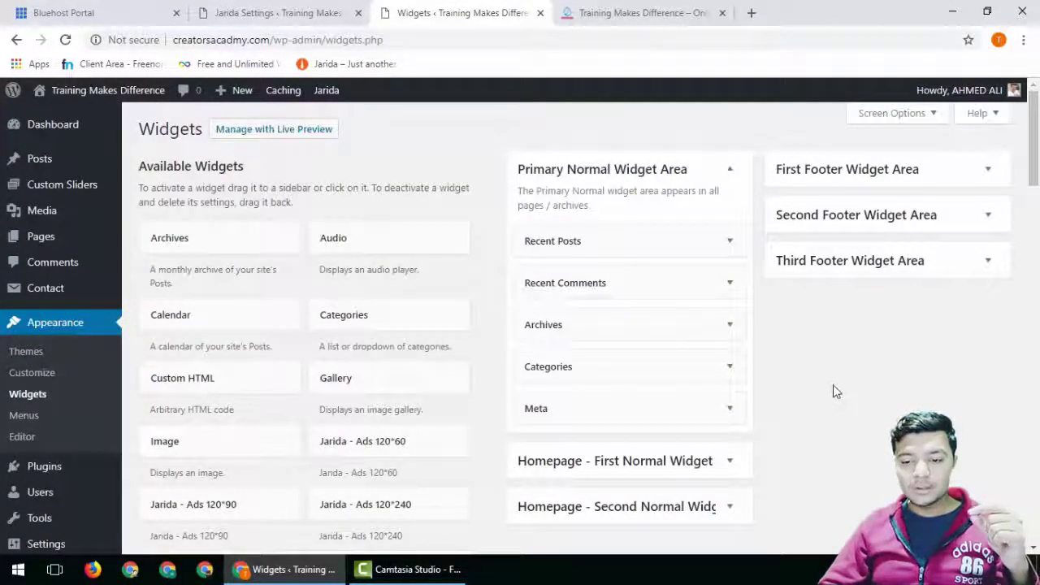
# - Compare the homepage's Facebook block with the Theme Layout options in the Jarida General Settings
pyautogui.click(626, 8)
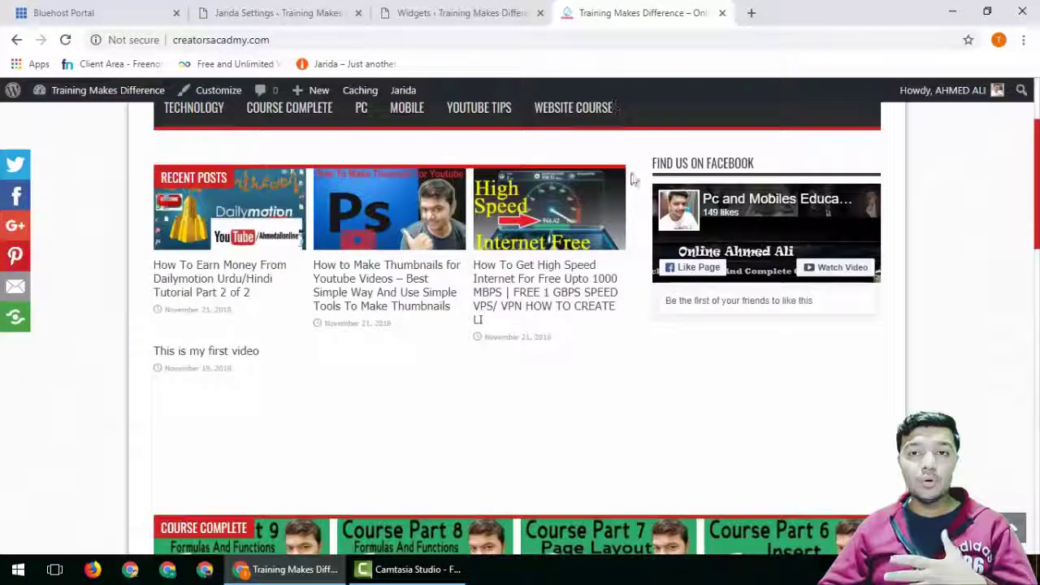
pyautogui.click(463, 12)
pyautogui.click(284, 10)
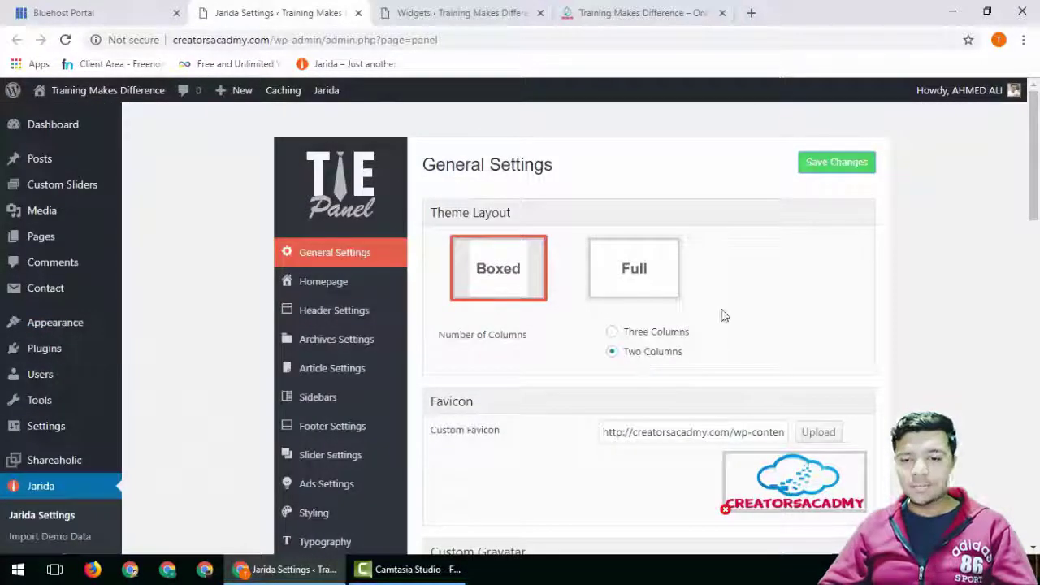
pyautogui.scroll(-2, 730, 329)
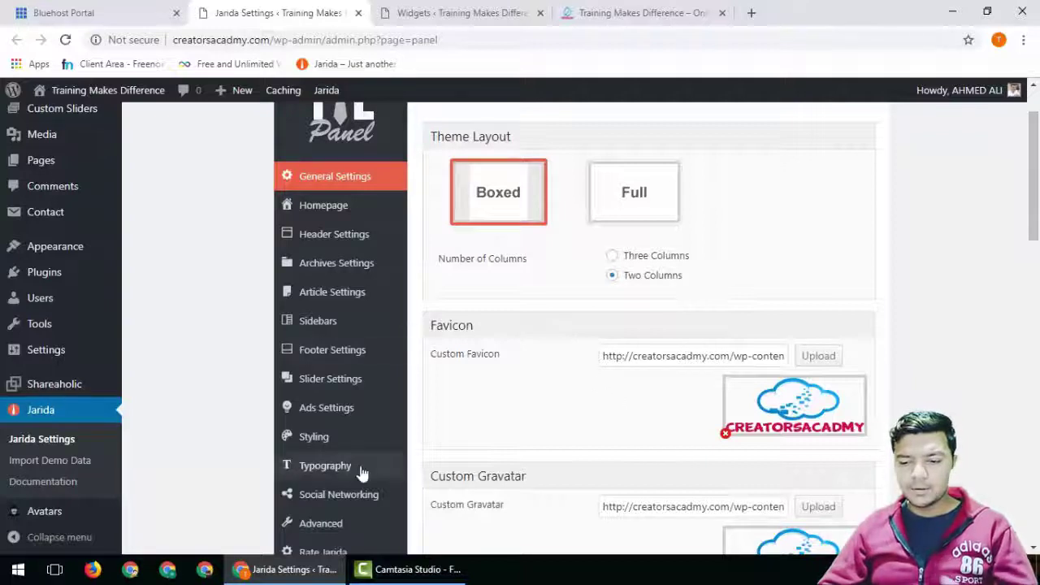
pyautogui.scroll(-3, 360, 471)
# - Expand the first and second homepage widget areas on the Widgets page and compare their widgets with the homepage
pyautogui.click(463, 12)
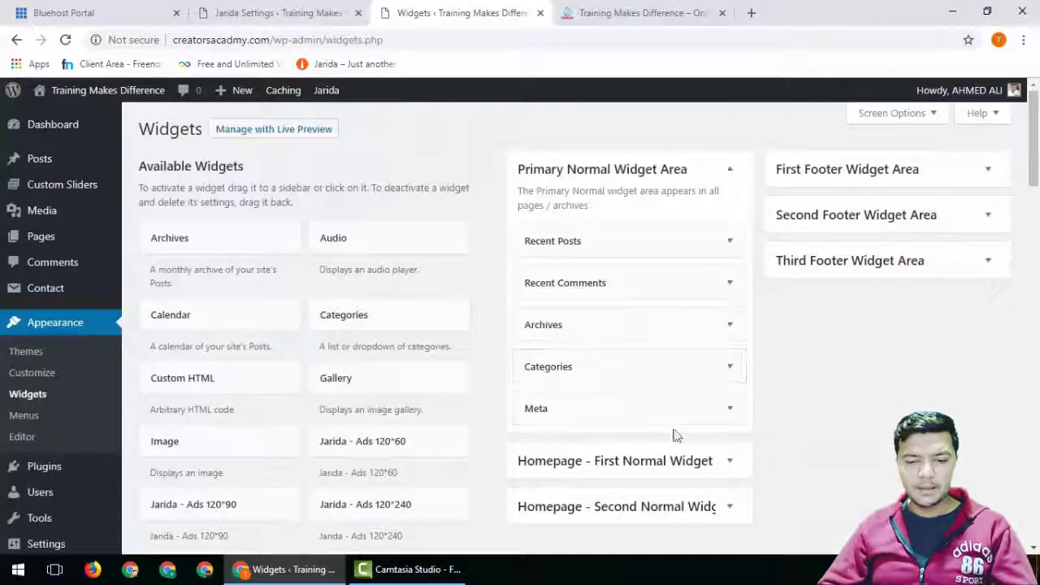
pyautogui.scroll(-2, 679, 431)
pyautogui.click(710, 383)
pyautogui.scroll(-2, 796, 414)
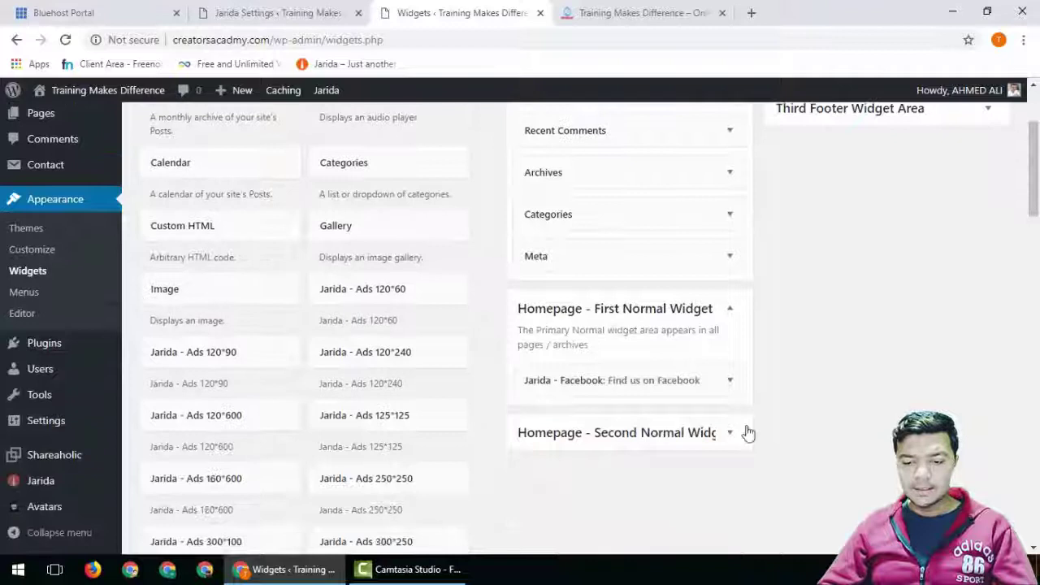
pyautogui.click(730, 432)
pyautogui.scroll(-2, 801, 416)
pyautogui.click(634, 12)
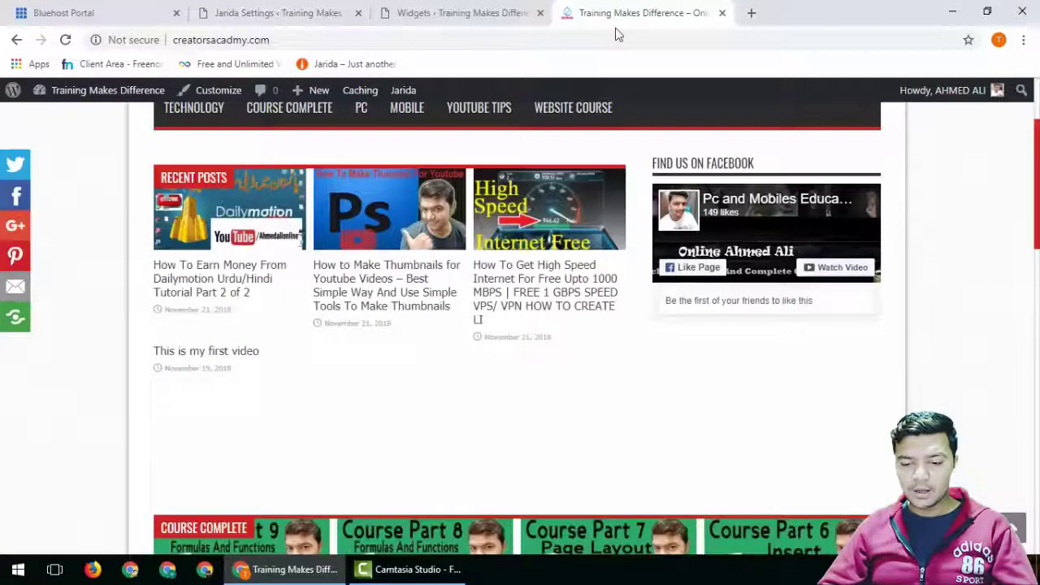
pyautogui.click(443, 10)
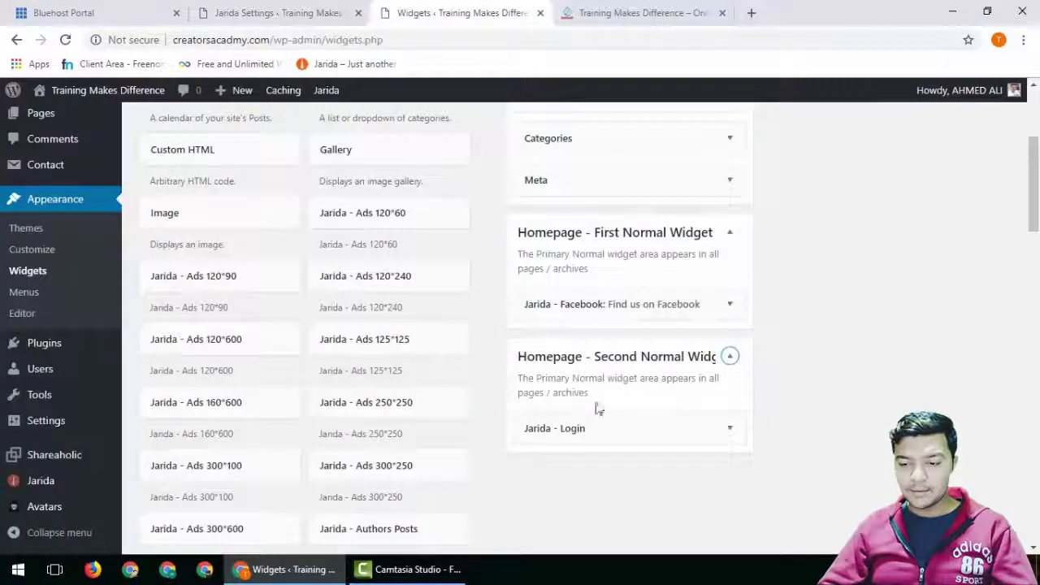
# - Add the Jarida - News in Pictures widget to the Homepage - First Normal Widget area
pyautogui.scroll(-3, 374, 504)
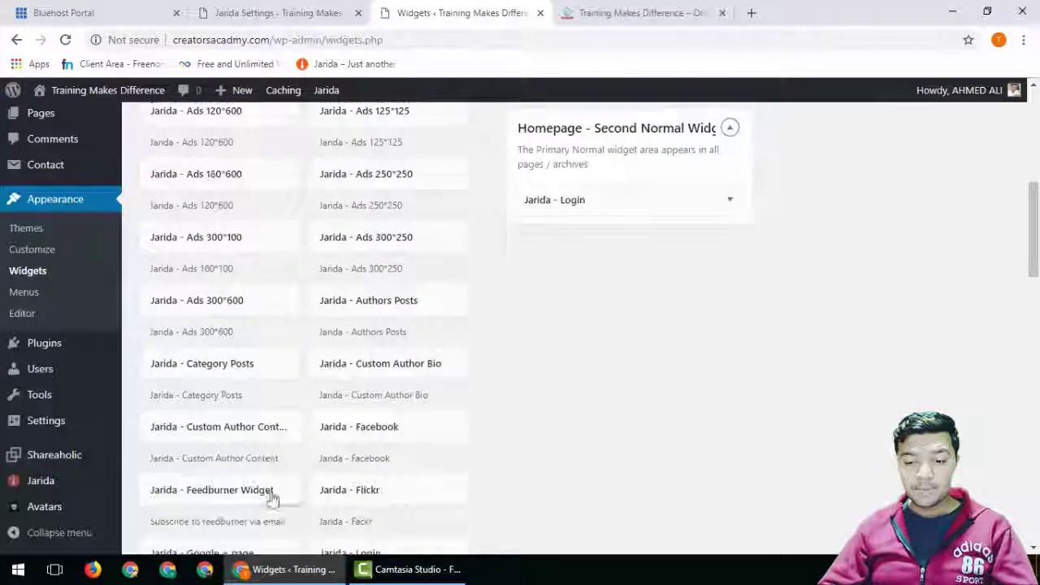
pyautogui.scroll(-1, 253, 491)
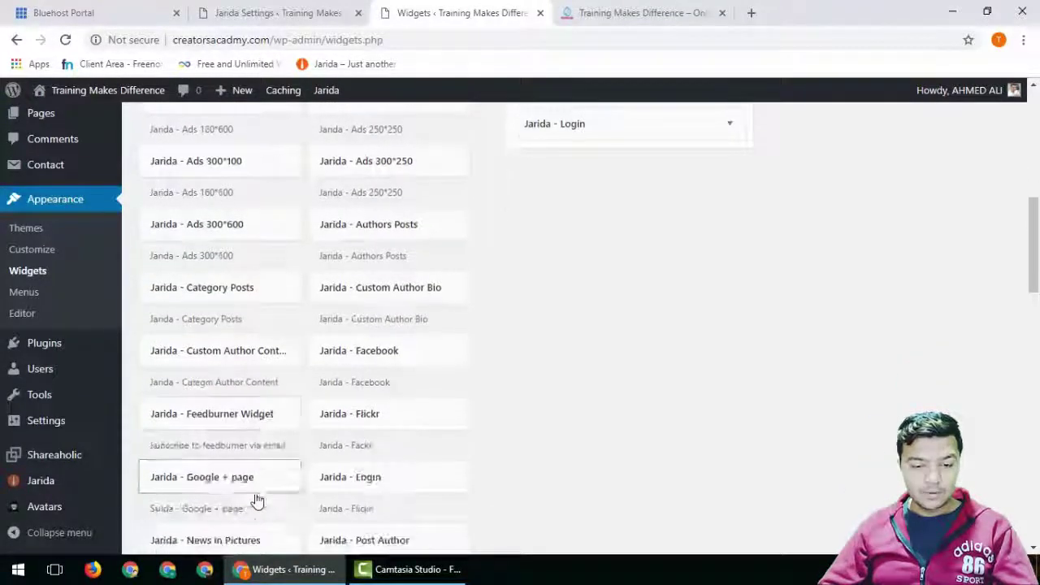
pyautogui.scroll(-2, 406, 398)
pyautogui.scroll(-1, 195, 431)
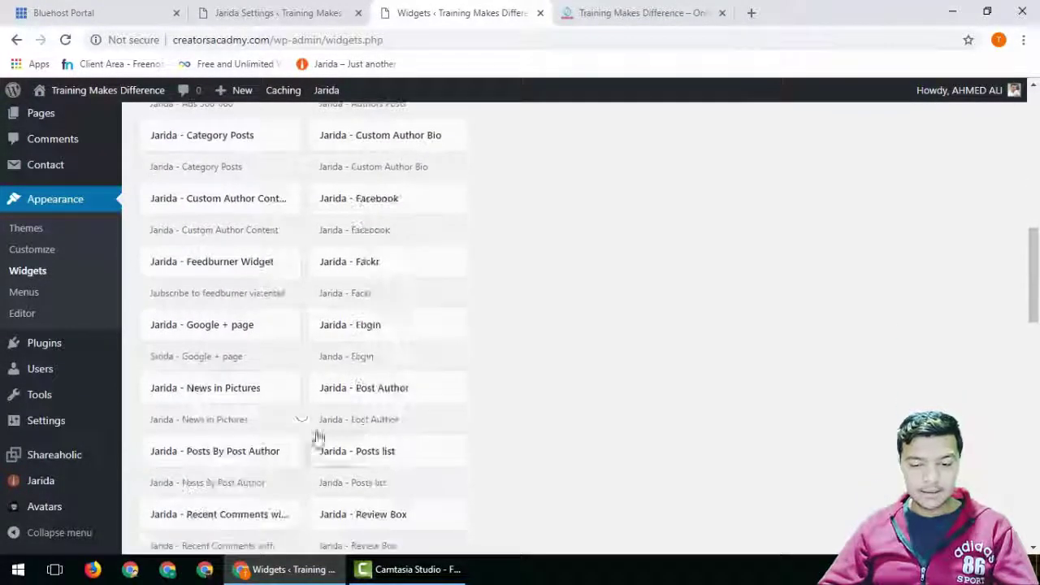
pyautogui.click(244, 397)
pyautogui.scroll(-1, 236, 488)
pyautogui.click(223, 425)
pyautogui.scroll(-2, 341, 461)
pyautogui.press('Return')
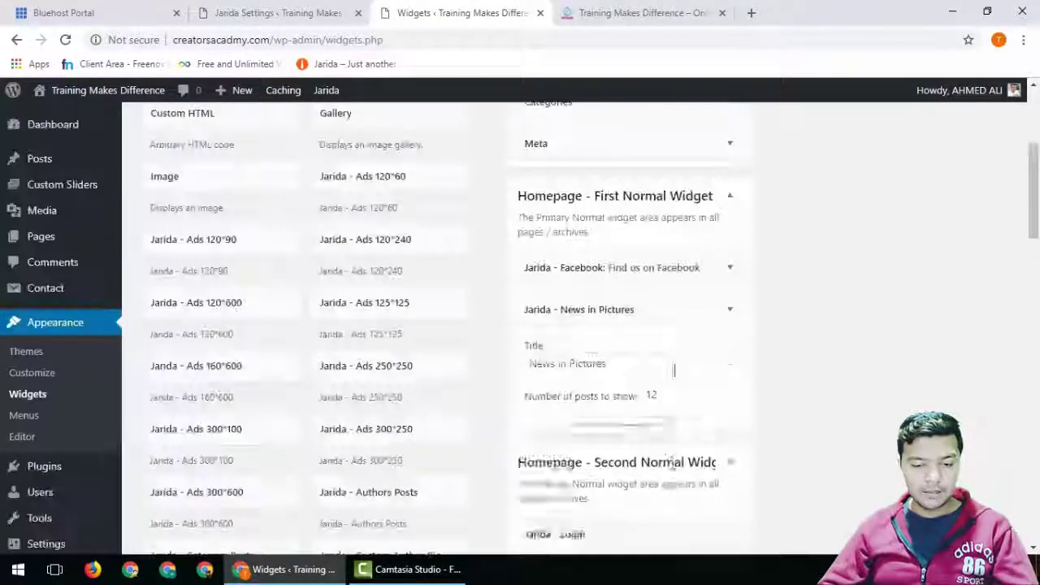
pyautogui.click(619, 428)
pyautogui.click(716, 537)
# - Reload the homepage and open the MS Excel 2016 Formulas And Functions Part 8 post from the News in Pictures block
pyautogui.click(674, 12)
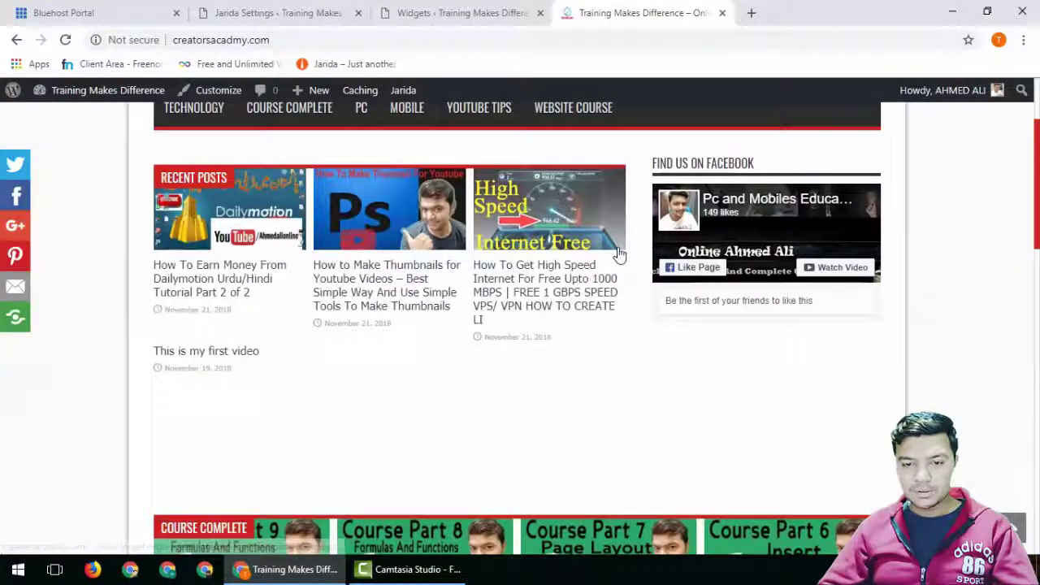
pyautogui.press('F5')
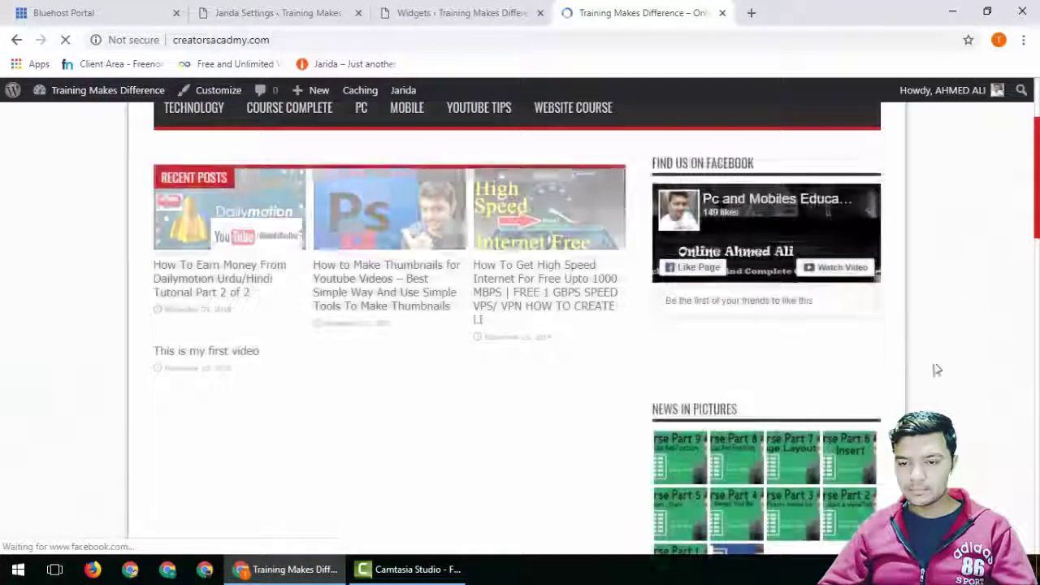
pyautogui.scroll(-1, 934, 366)
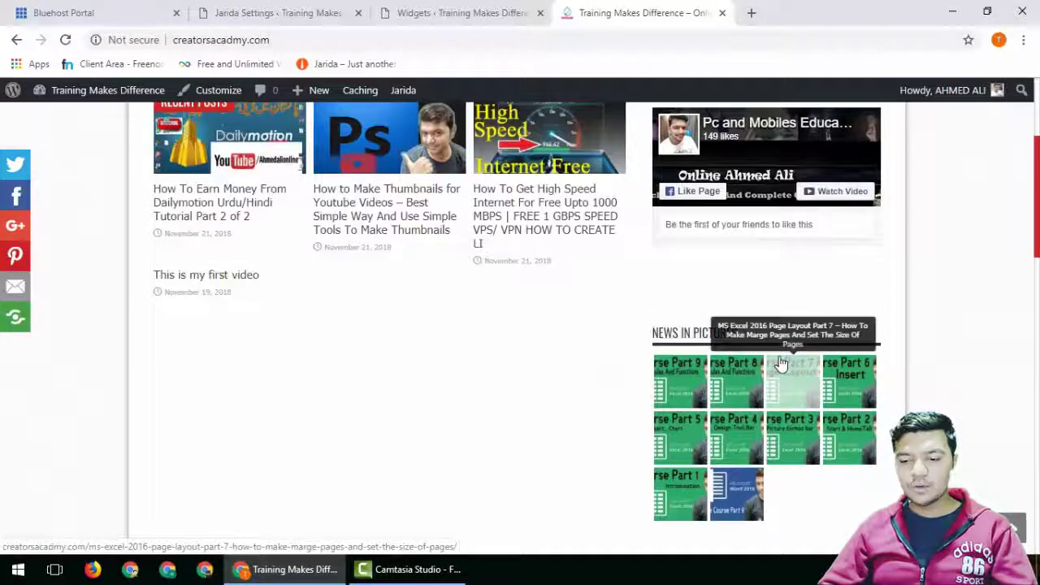
pyautogui.click(731, 402)
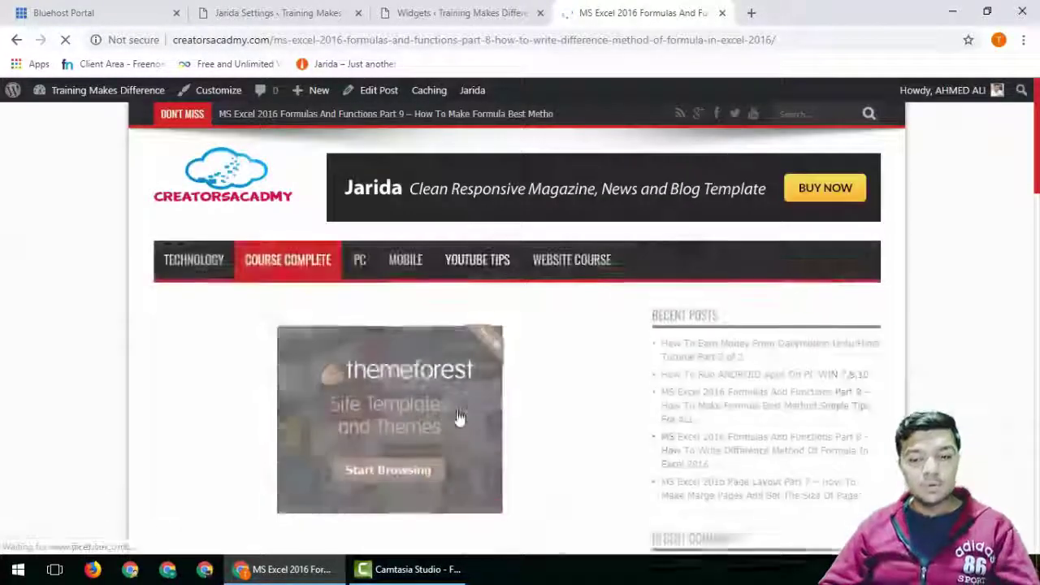
# - Examine the opened Excel Part 8 post, return to the homepage and review its Course Complete and sidebar blocks
pyautogui.scroll(-5, 457, 418)
pyautogui.scroll(-1, 392, 329)
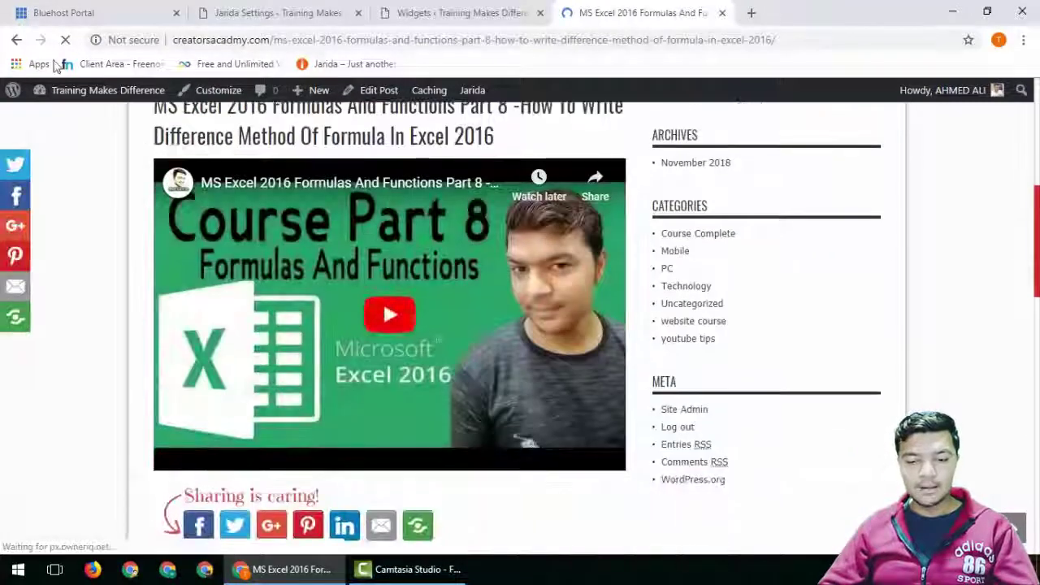
pyautogui.hotkey('alt', 'Left')
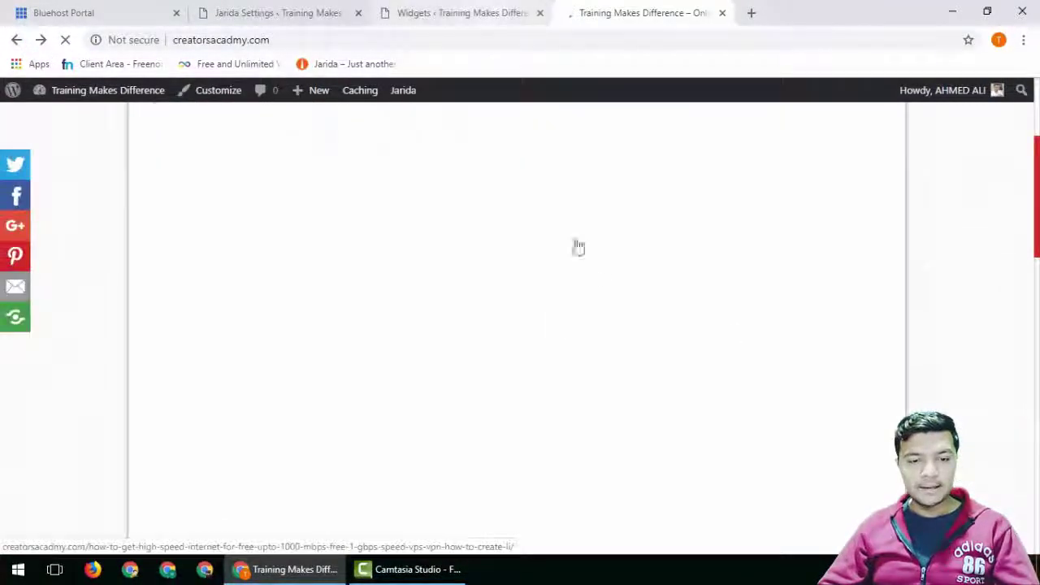
pyautogui.scroll(-15, 912, 339)
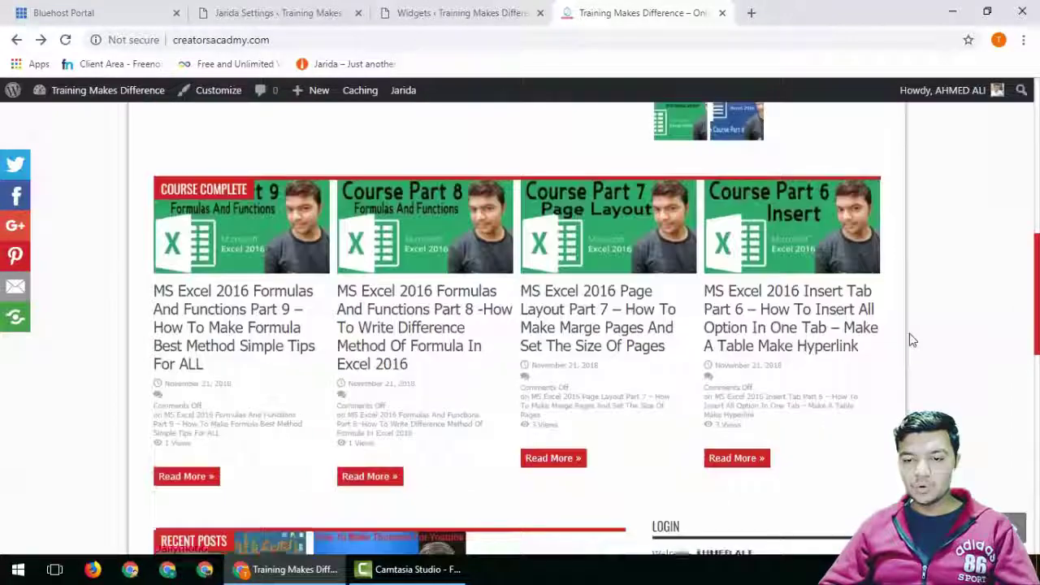
pyautogui.scroll(15, 910, 334)
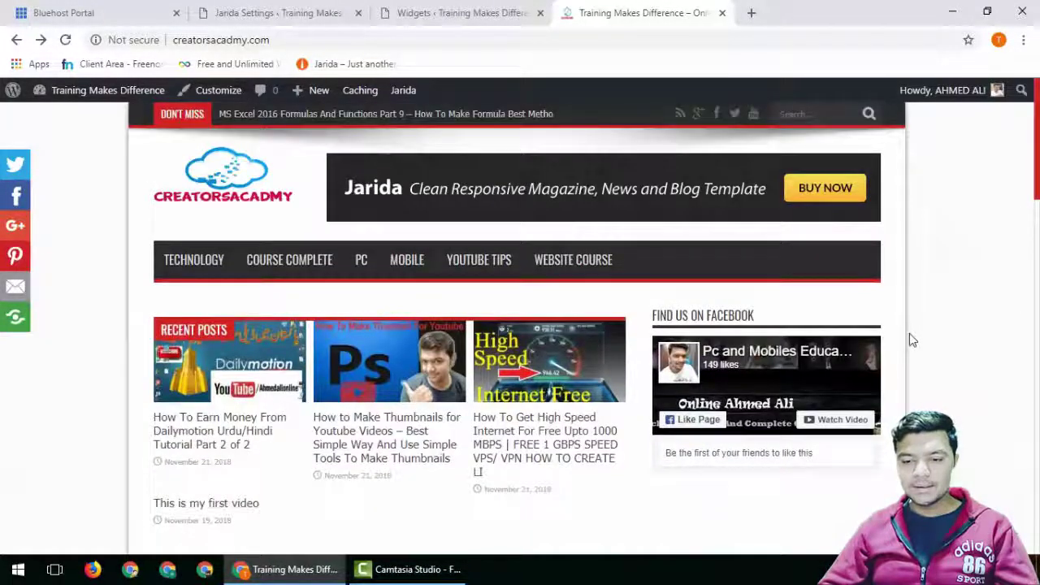
# - Open the Advanced section of the Jarida Settings and copy the entire Export code
pyautogui.click(480, 9)
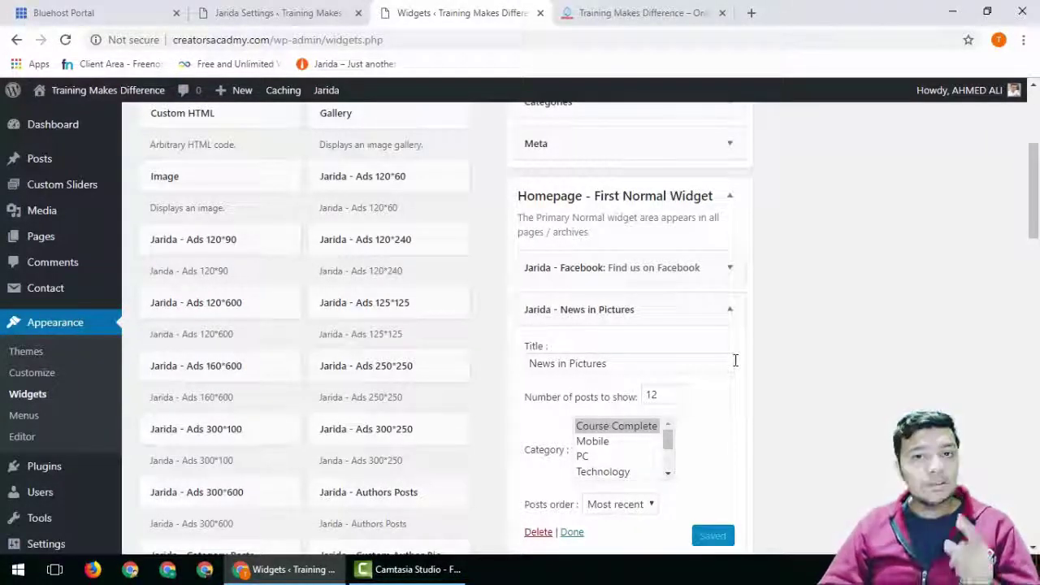
pyautogui.scroll(-3, 44, 483)
pyautogui.click(40, 480)
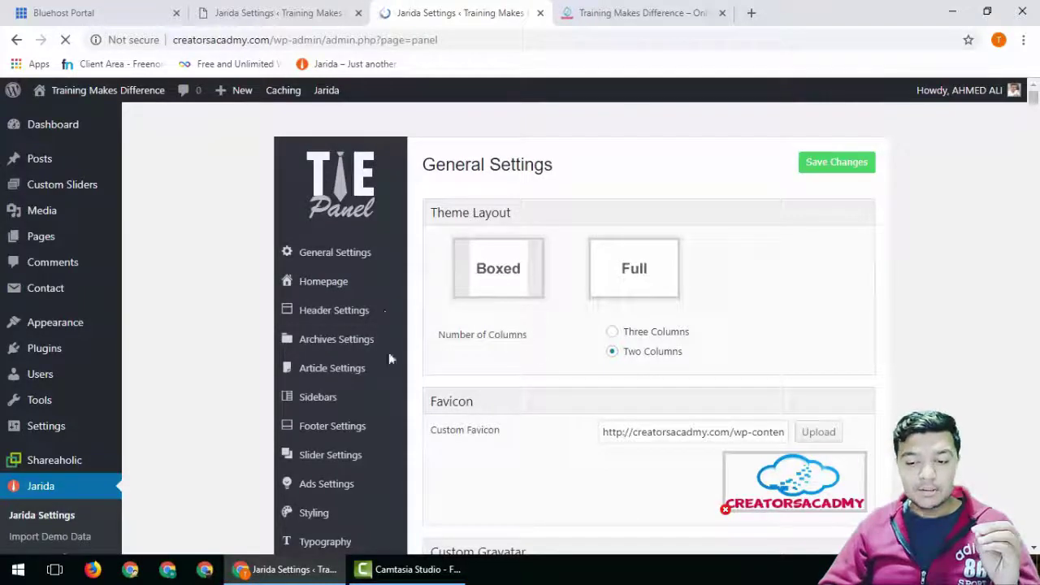
pyautogui.scroll(-4, 656, 402)
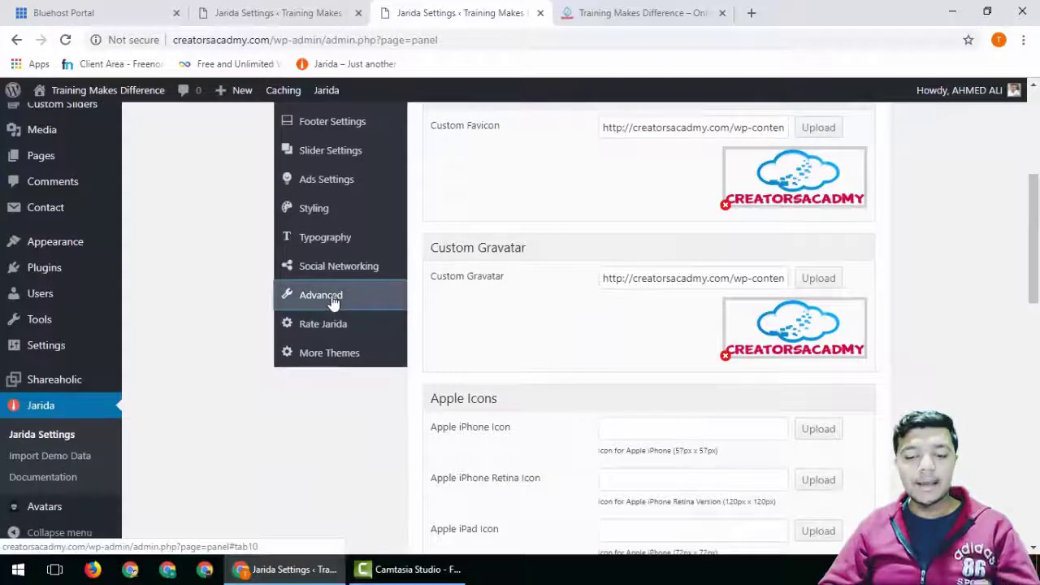
pyautogui.click(332, 298)
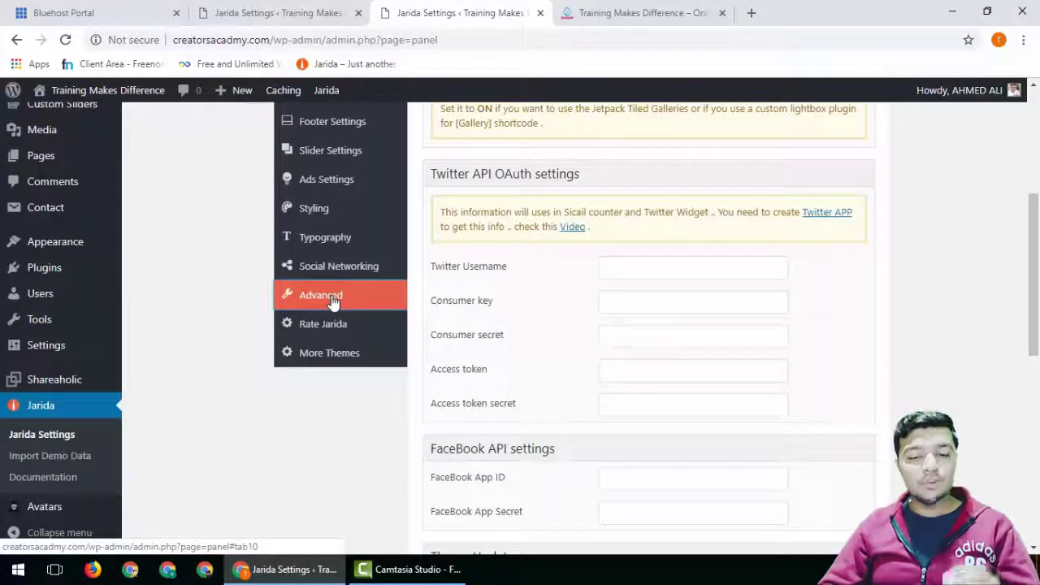
pyautogui.scroll(-5, 390, 378)
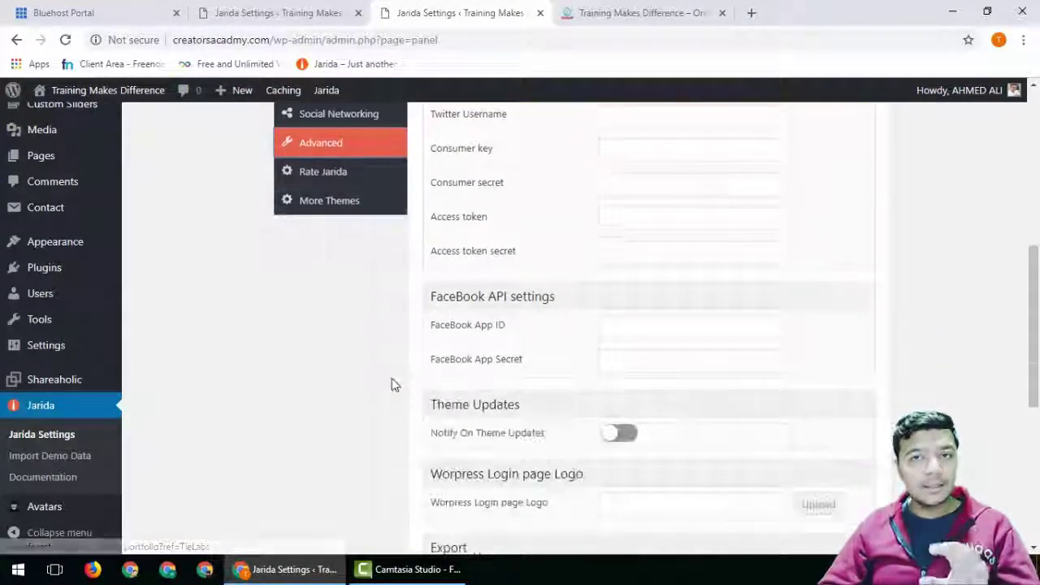
pyautogui.click(484, 378)
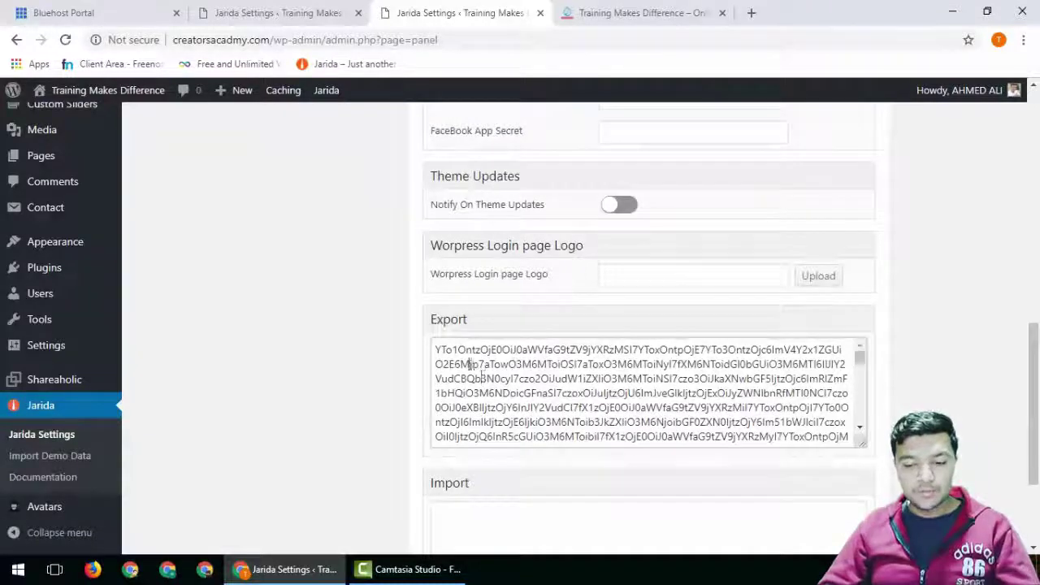
pyautogui.hotkey('ctrl', 'a')
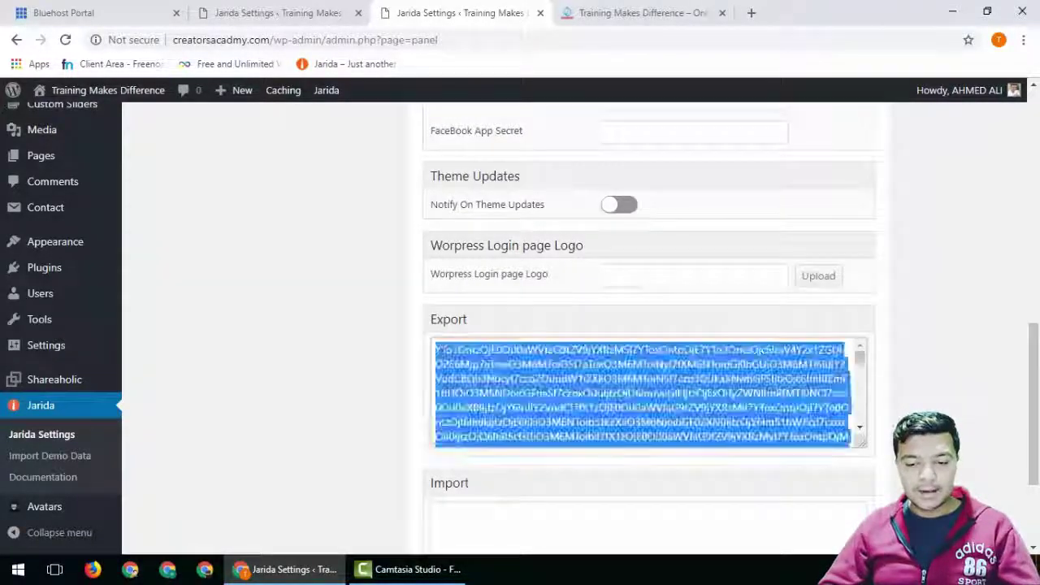
# - Create a text document on the desktop with the default name, paste the exported settings code into it, save and close it
pyautogui.click(952, 12)
pyautogui.rightClick(246, 200)
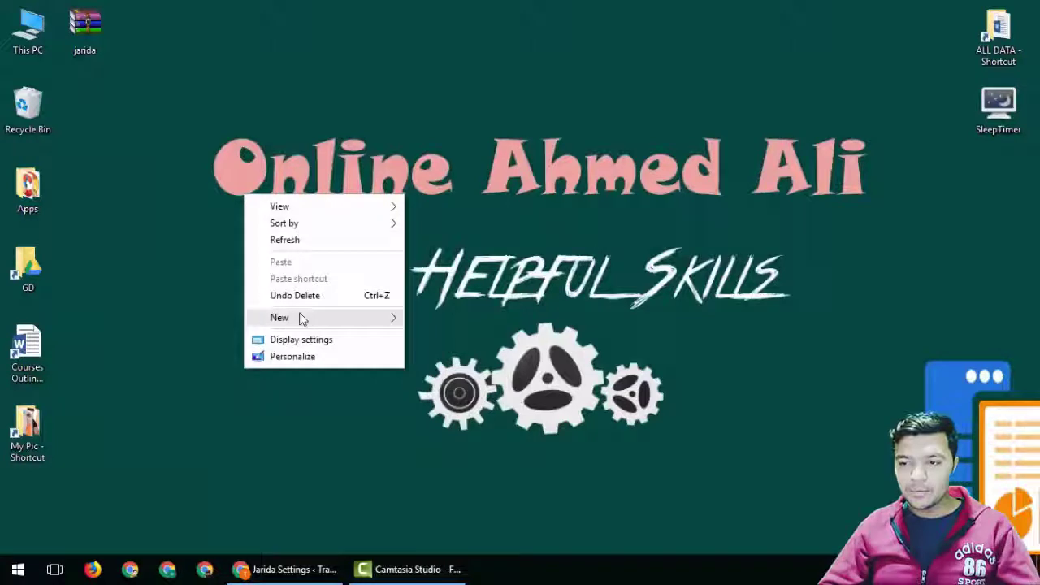
pyautogui.moveTo(298, 318)
pyautogui.click(444, 473)
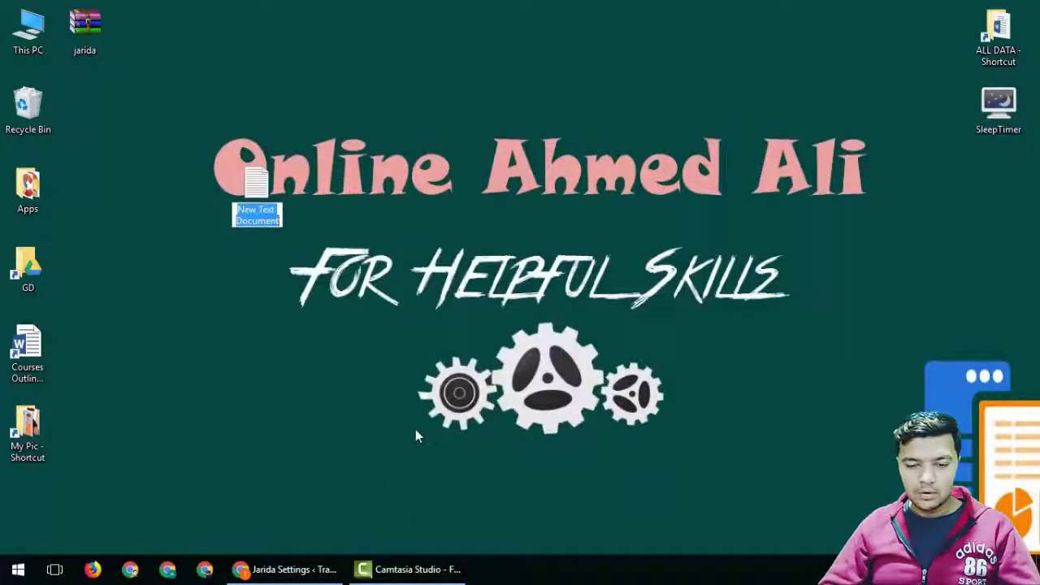
pyautogui.press('Return')
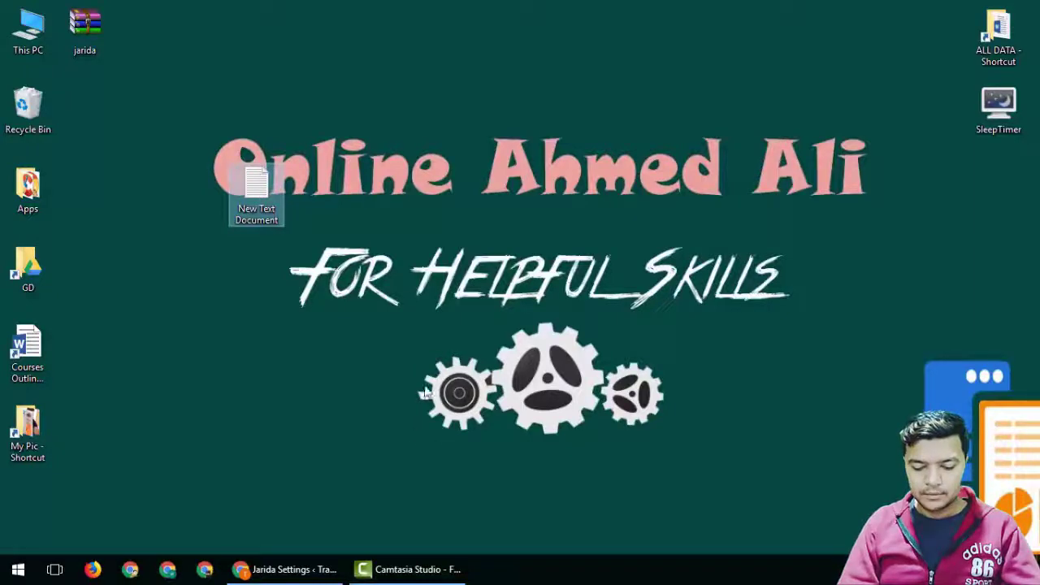
pyautogui.press('Return')
pyautogui.hotkey('ctrl', 'v')
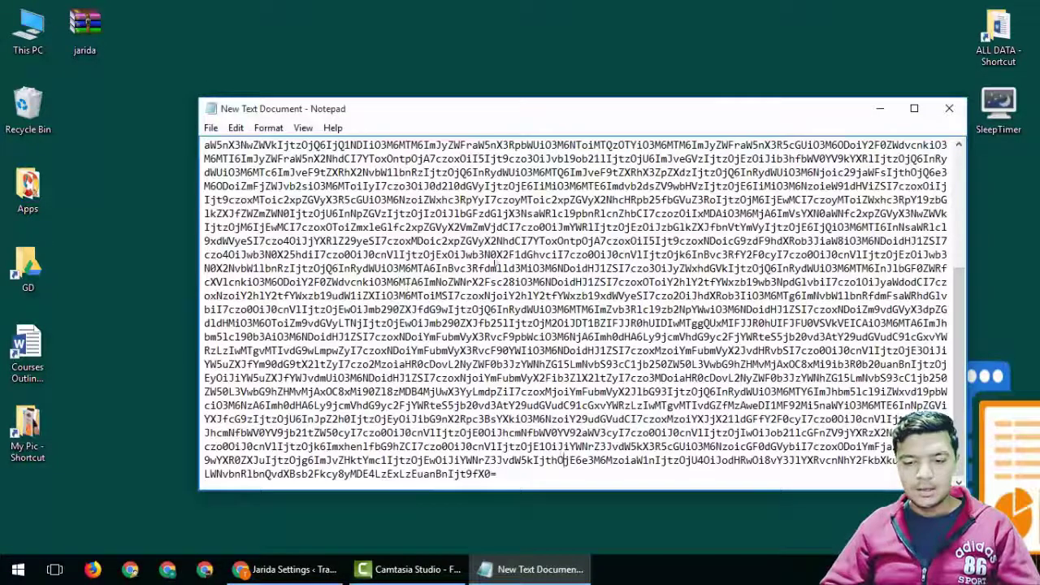
pyautogui.click(949, 108)
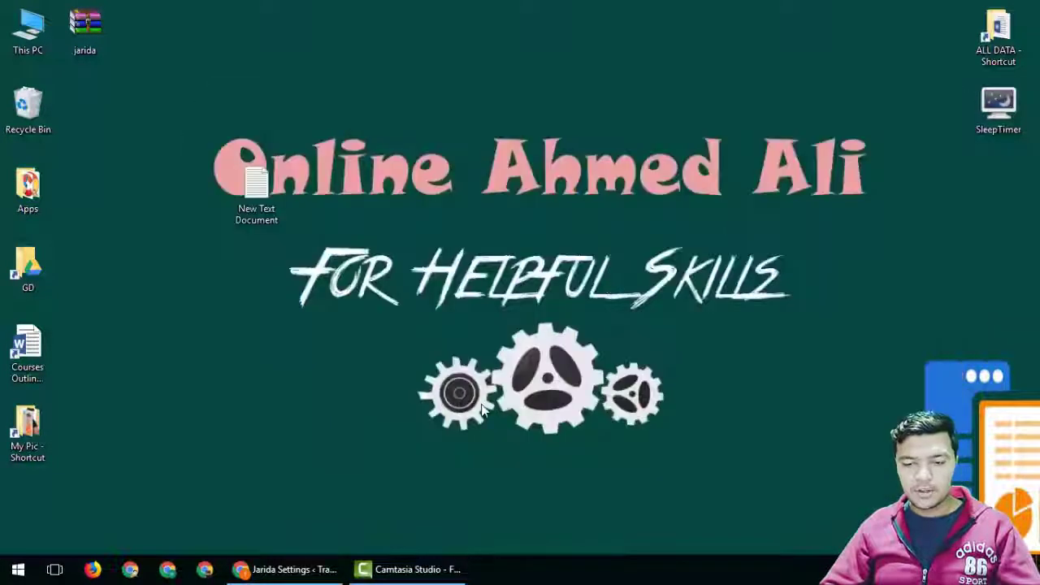
# - Set the theme layout to Full with Three Columns in the Jarida General Settings and save the changes
pyautogui.click(272, 563)
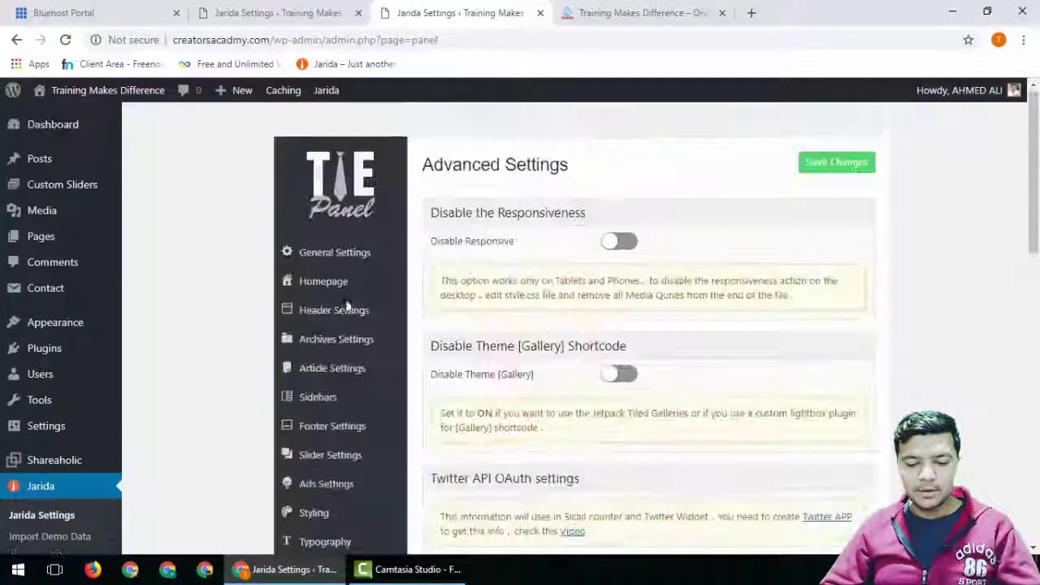
pyautogui.click(362, 253)
pyautogui.click(613, 12)
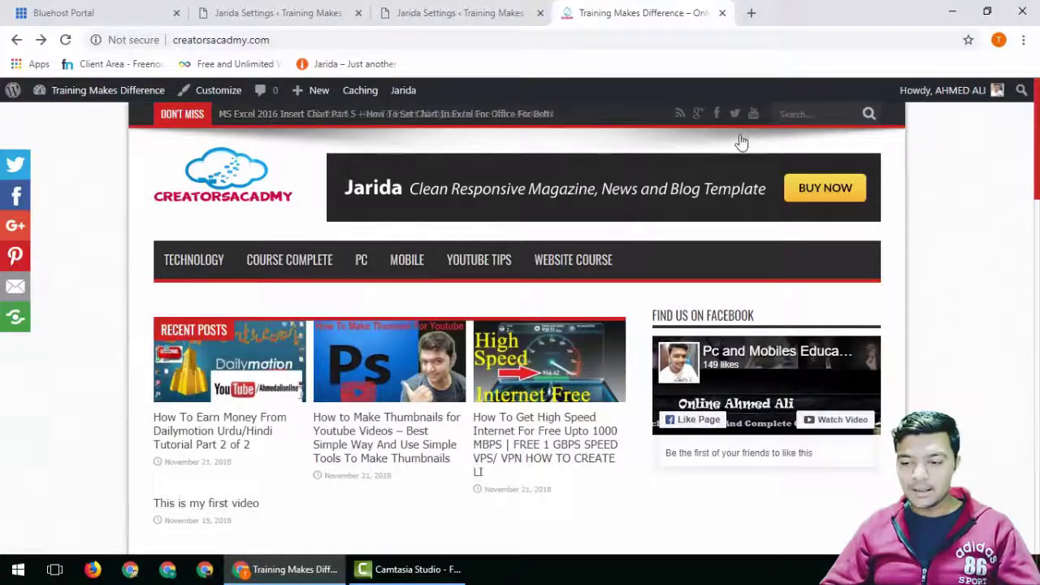
pyautogui.click(460, 12)
pyautogui.click(624, 281)
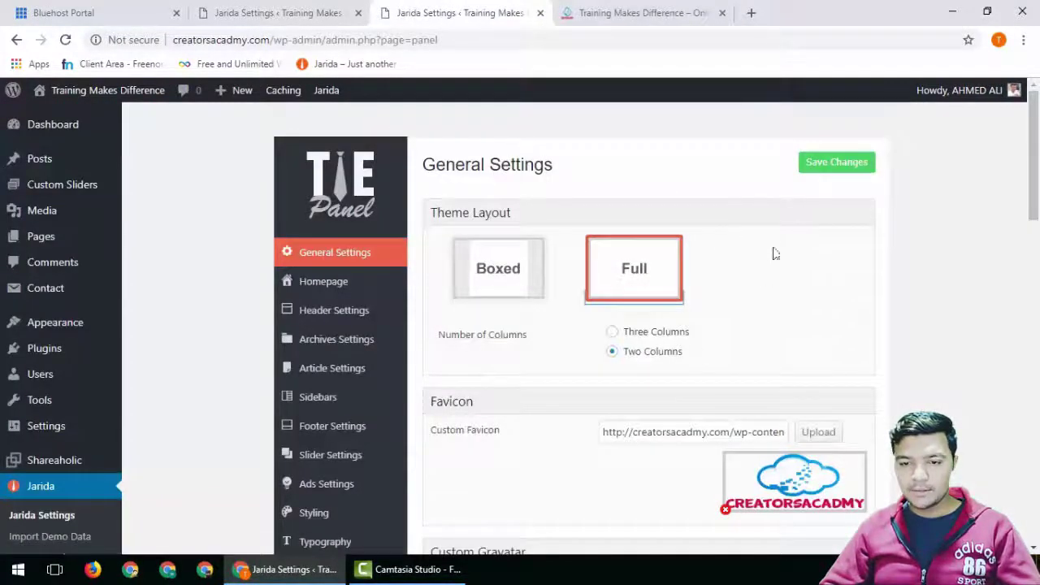
pyautogui.click(834, 163)
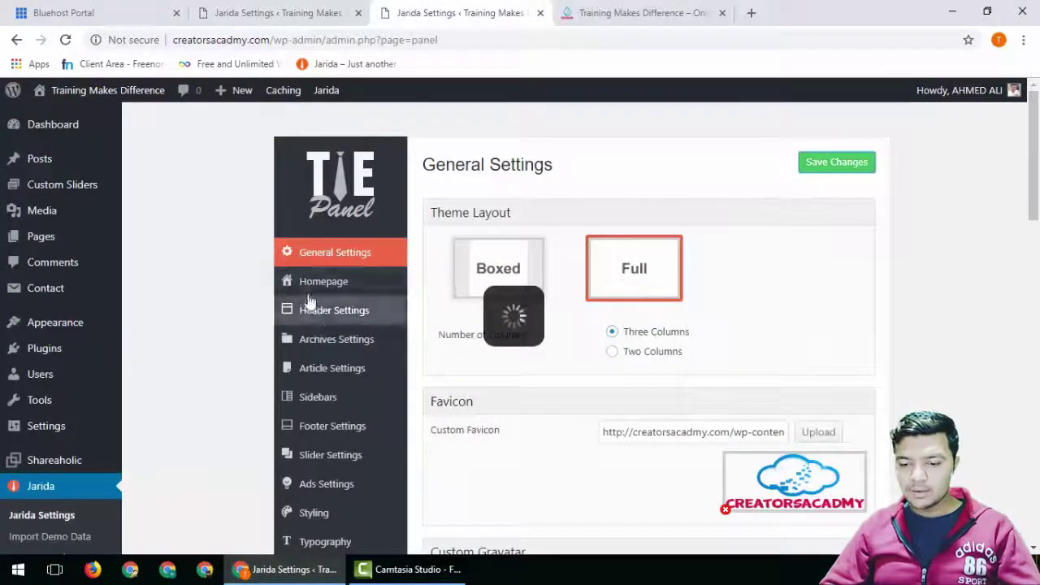
# - Set the Logo Setting to Display Site Title in the Header Settings and save the changes
pyautogui.click(333, 317)
pyautogui.scroll(-5, 406, 358)
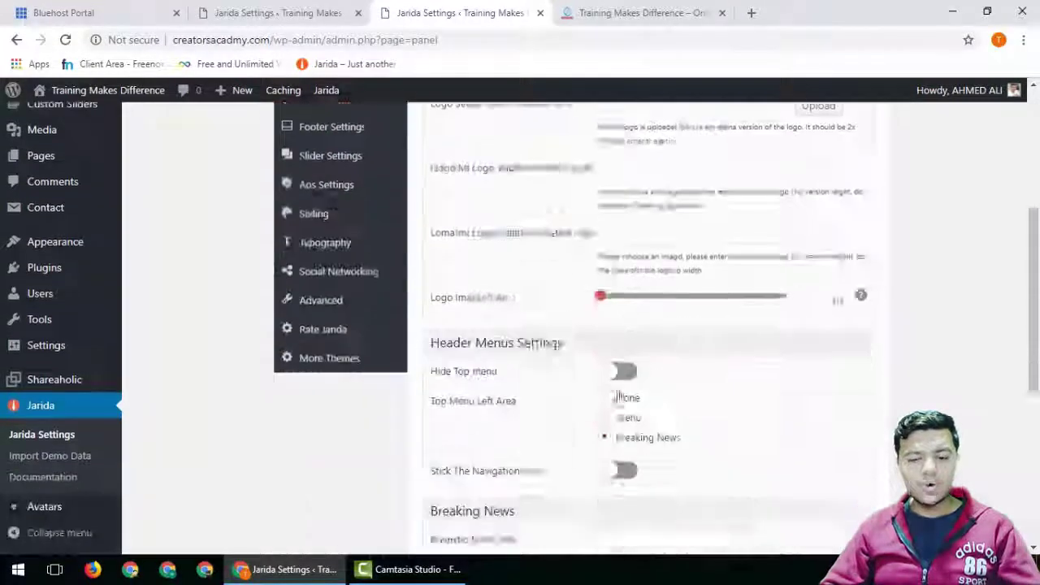
pyautogui.scroll(2, 548, 370)
pyautogui.scroll(2, 569, 284)
pyautogui.click(605, 180)
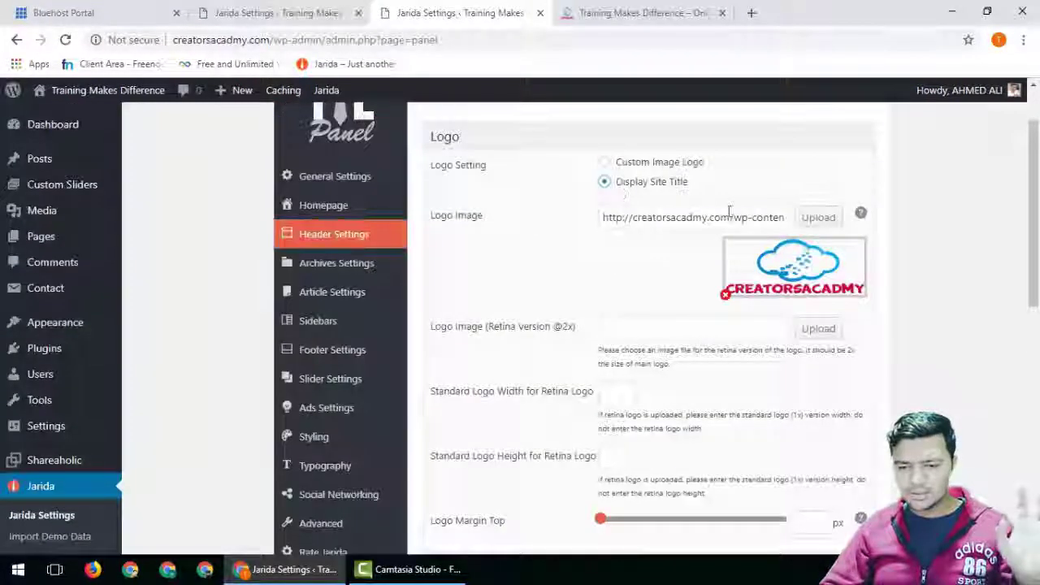
pyautogui.scroll(1, 731, 199)
pyautogui.click(821, 163)
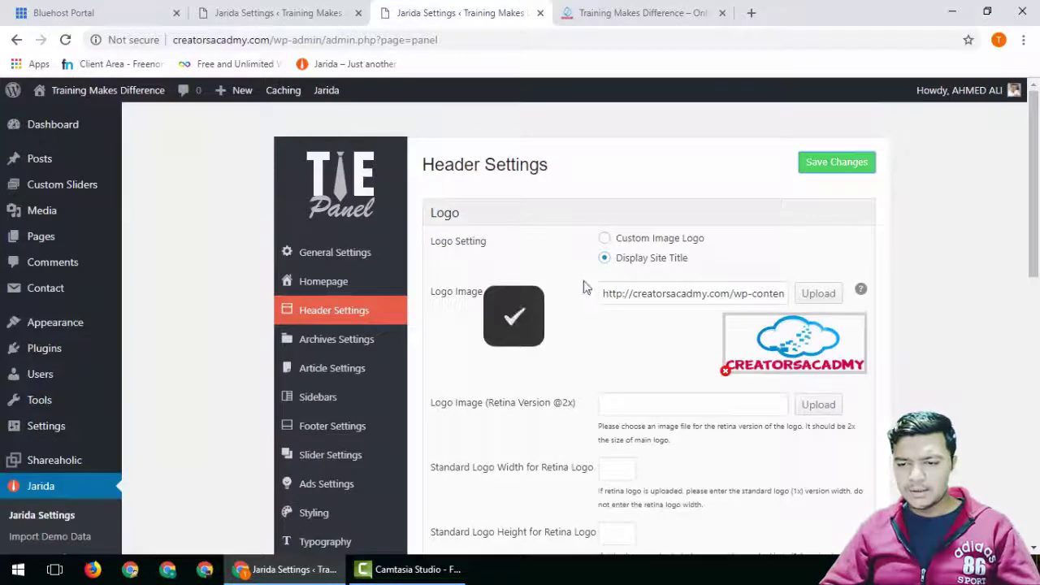
# - Reload the homepage to examine the changed layout and header, and return to the Jarida Settings
pyautogui.hotkey('ctrl', 'Tab')
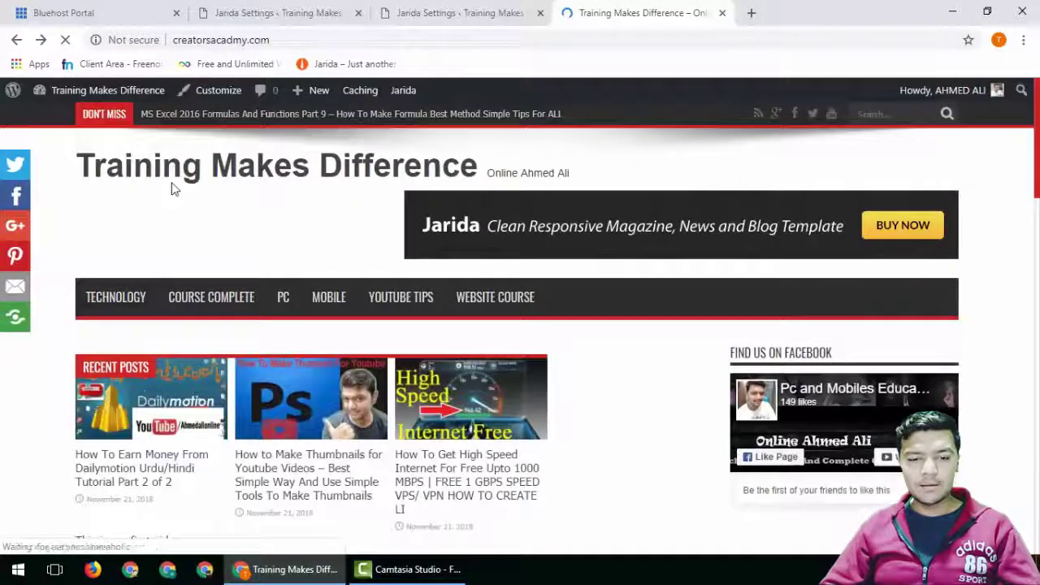
pyautogui.scroll(-4, 349, 241)
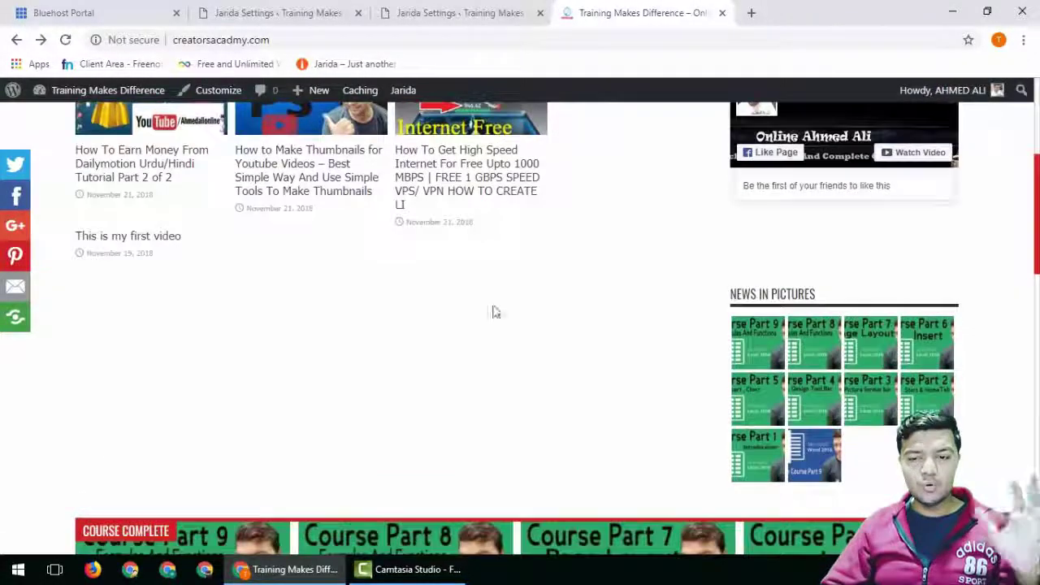
pyautogui.click(435, 6)
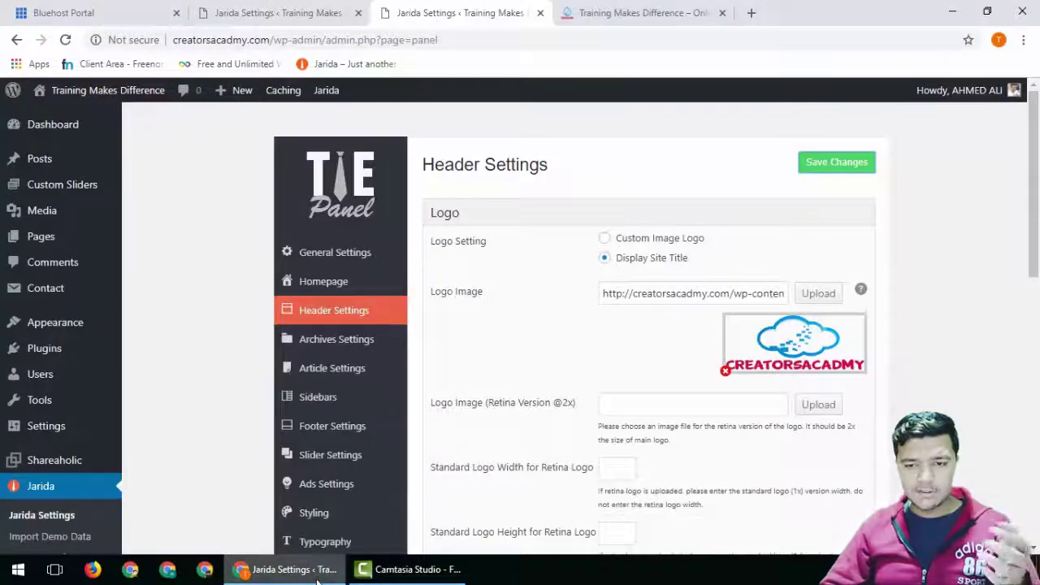
# - Copy all the backup code from New Text Document on the desktop and return to the Jarida Settings in the browser
pyautogui.press('super+d')
pyautogui.doubleClick(274, 202)
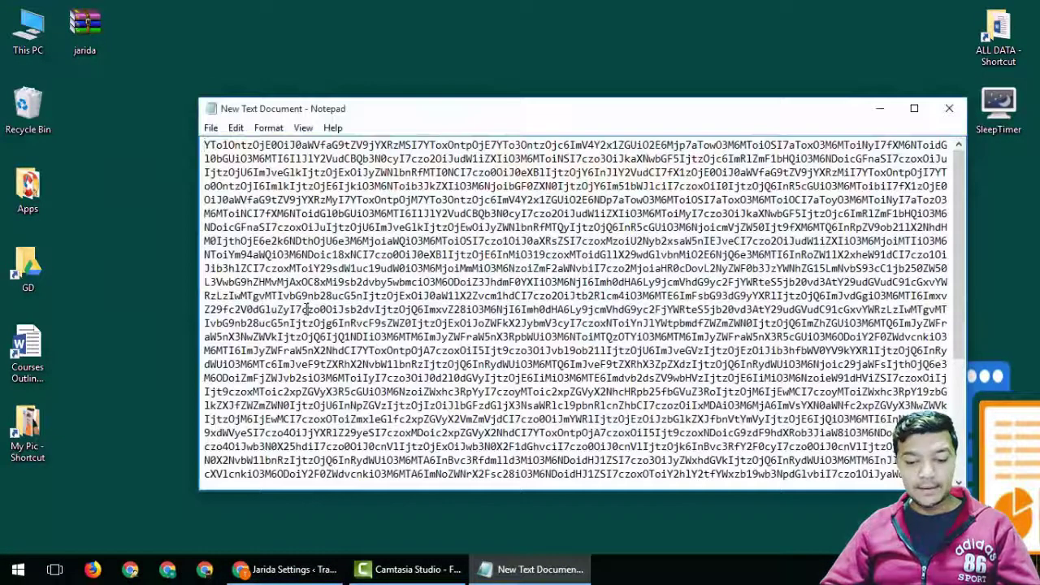
pyautogui.hotkey('ctrl', 'a')
pyautogui.click(288, 569)
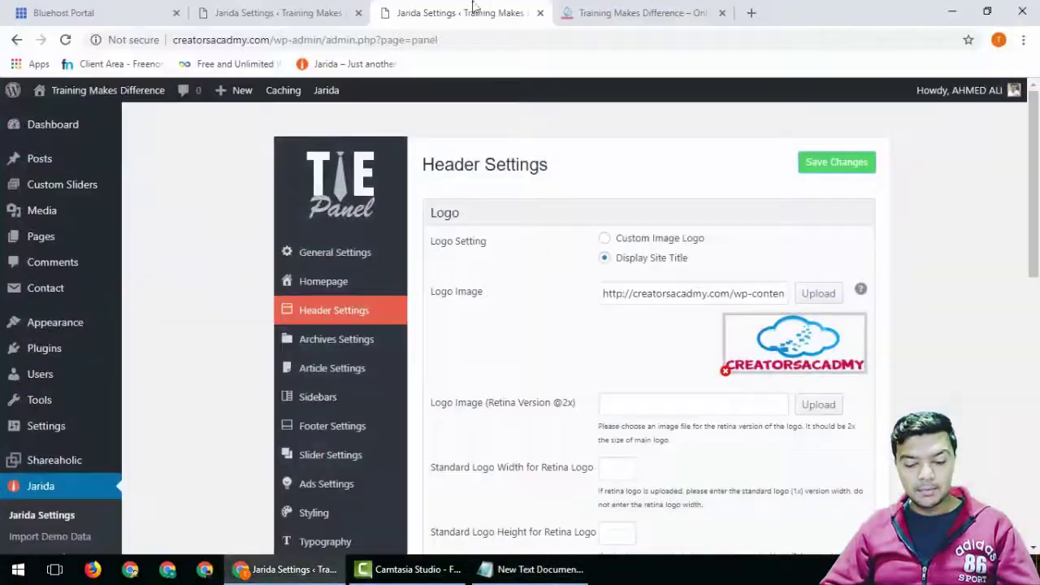
# - Paste the backup code into the Import field of the Advanced settings and save the changes
pyautogui.scroll(-3, 300, 438)
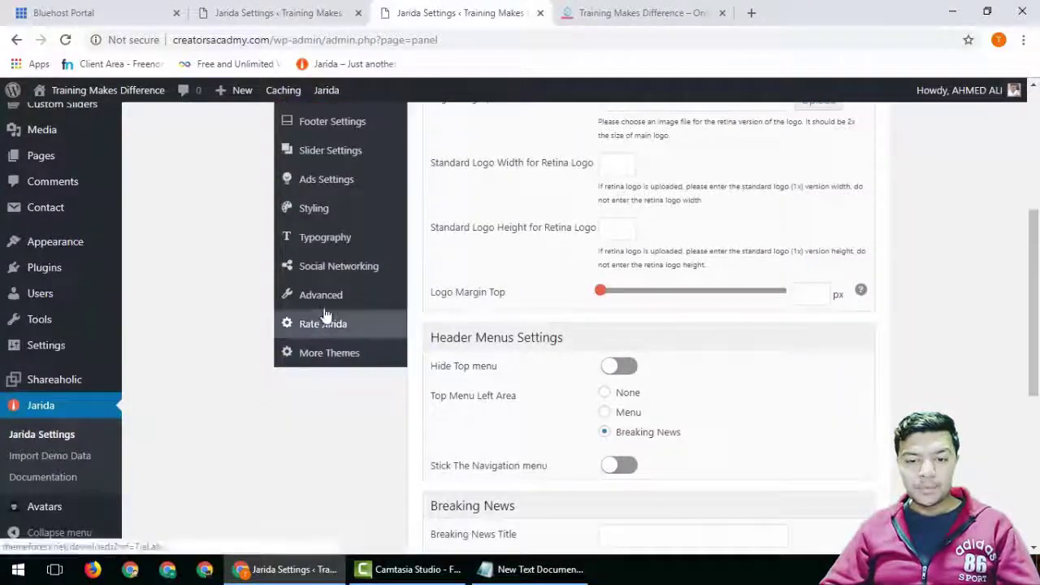
pyautogui.click(325, 298)
pyautogui.scroll(-7, 693, 399)
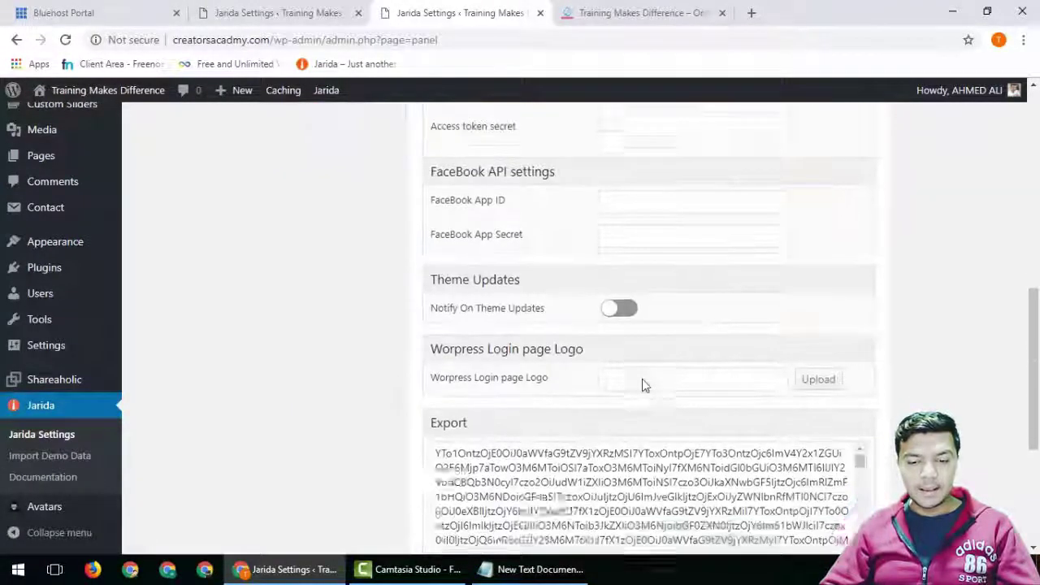
pyautogui.click(511, 411)
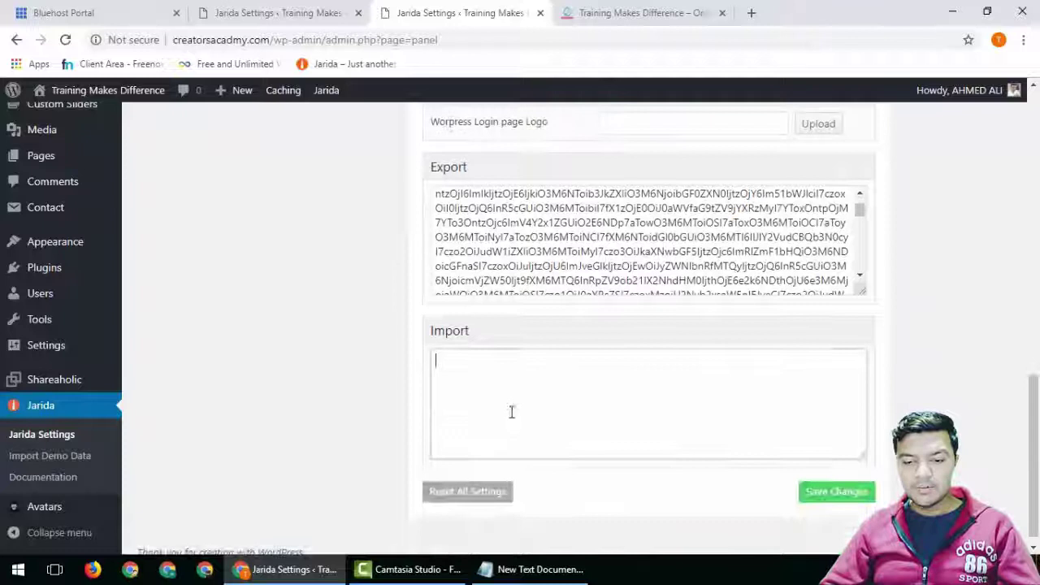
pyautogui.hotkey('ctrl', 'v')
pyautogui.click(818, 497)
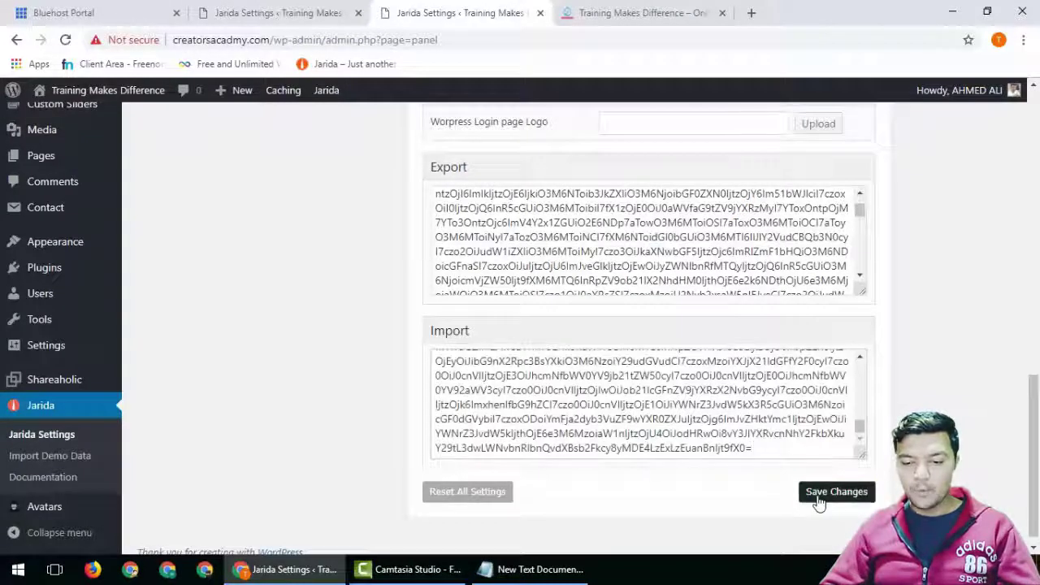
# - Reload the homepage and check its layout, logo, post blocks and sidebar widgets against the imported settings
pyautogui.click(614, 6)
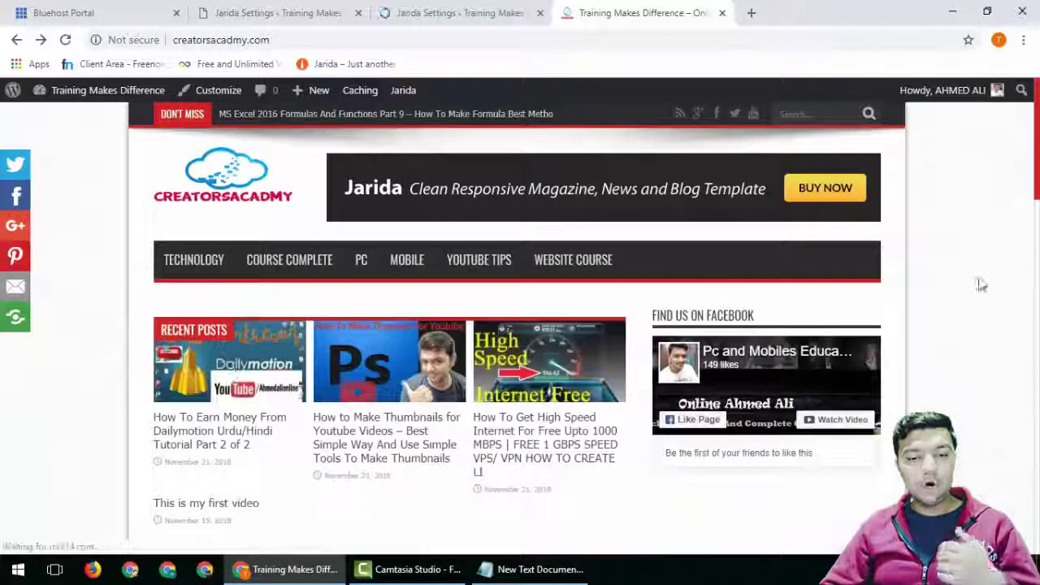
pyautogui.scroll(-5, 609, 338)
pyautogui.scroll(-4, 587, 393)
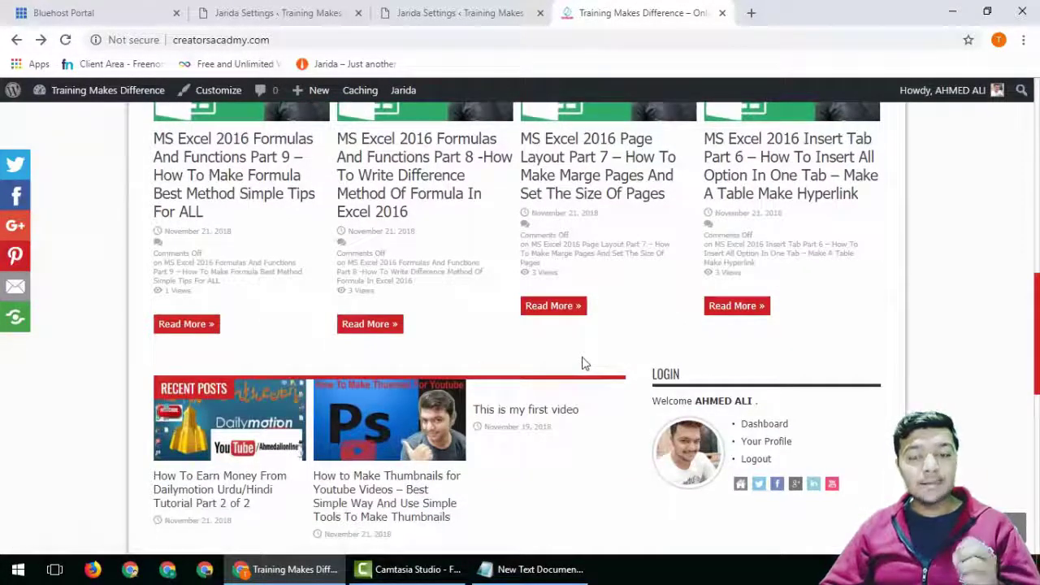
pyautogui.scroll(10, 582, 363)
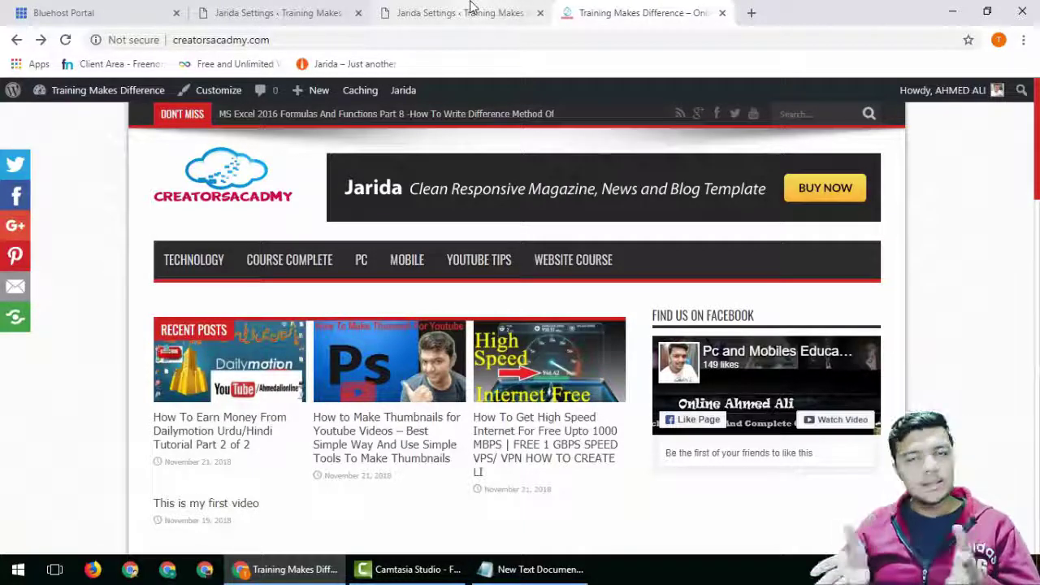
# - Open the Advanced section of the Bluehost portal and display the installed WordPress themes
pyautogui.click(81, 12)
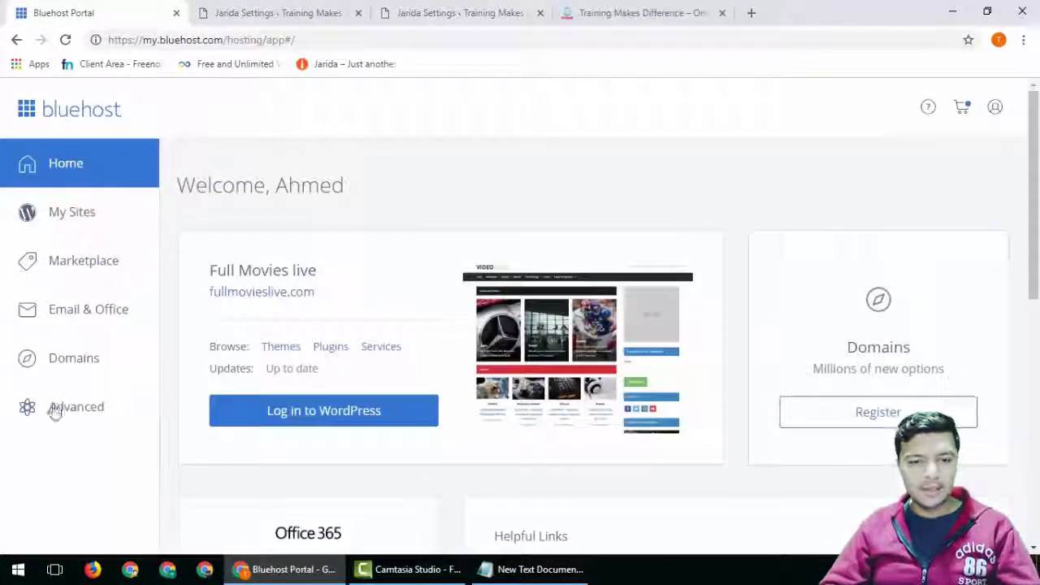
pyautogui.click(54, 411)
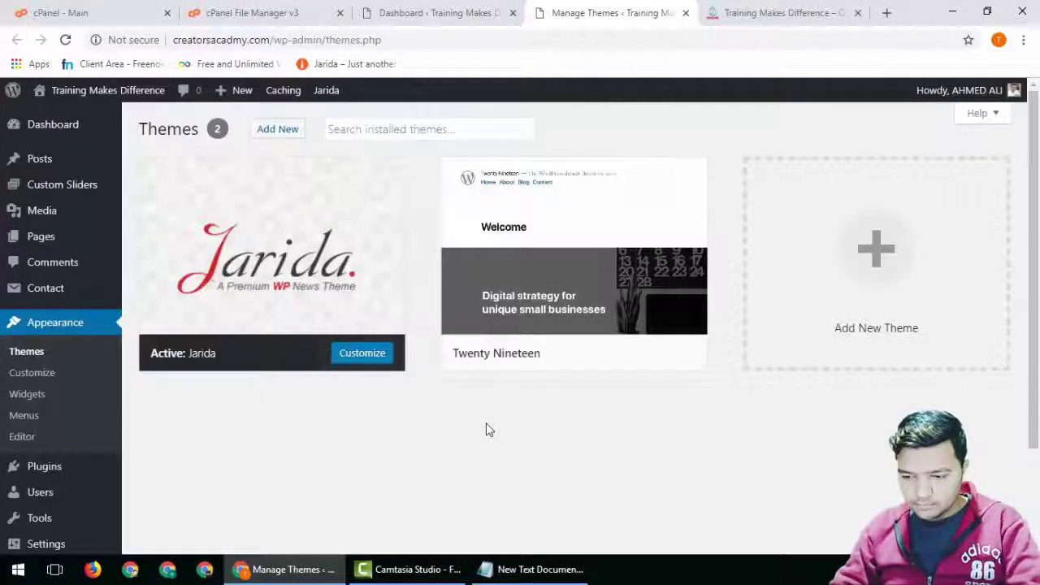
pyautogui.click(25, 351)
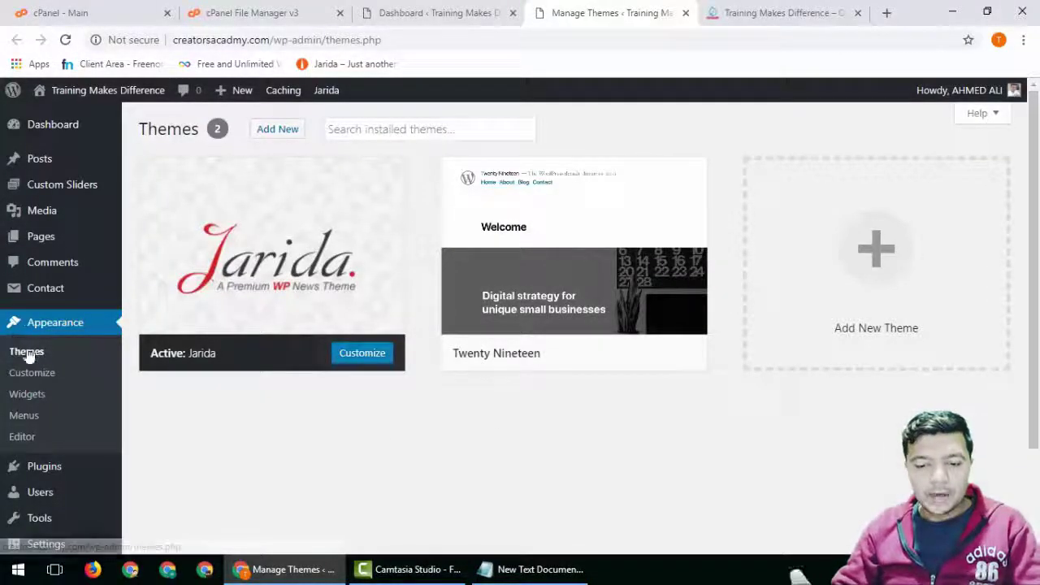
# - Browse to the themes folder in public_html/creatorsacadmy/wp-content in the cPanel File Manager
pyautogui.click(316, 9)
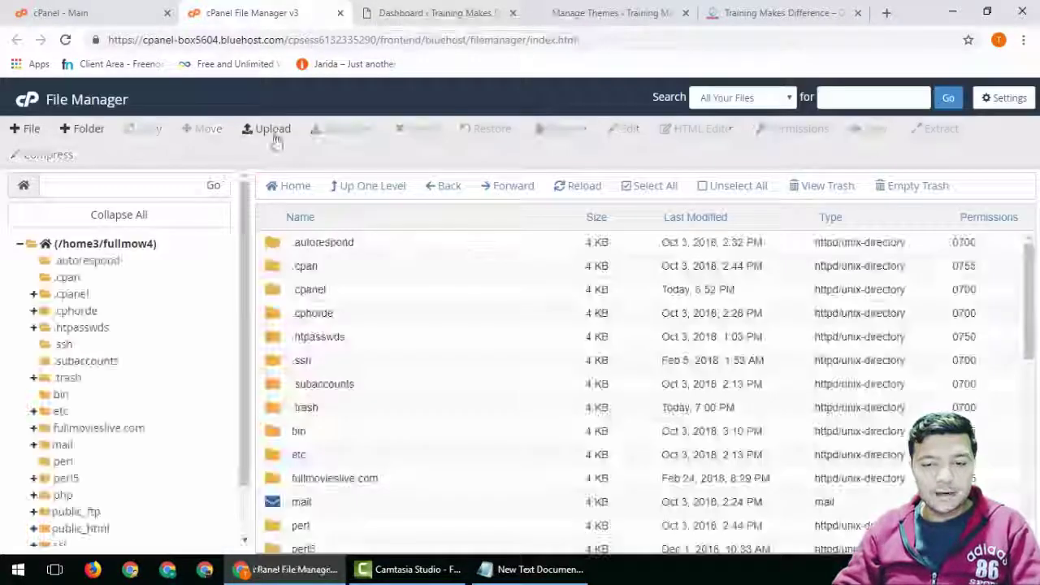
pyautogui.scroll(-1, 18, 514)
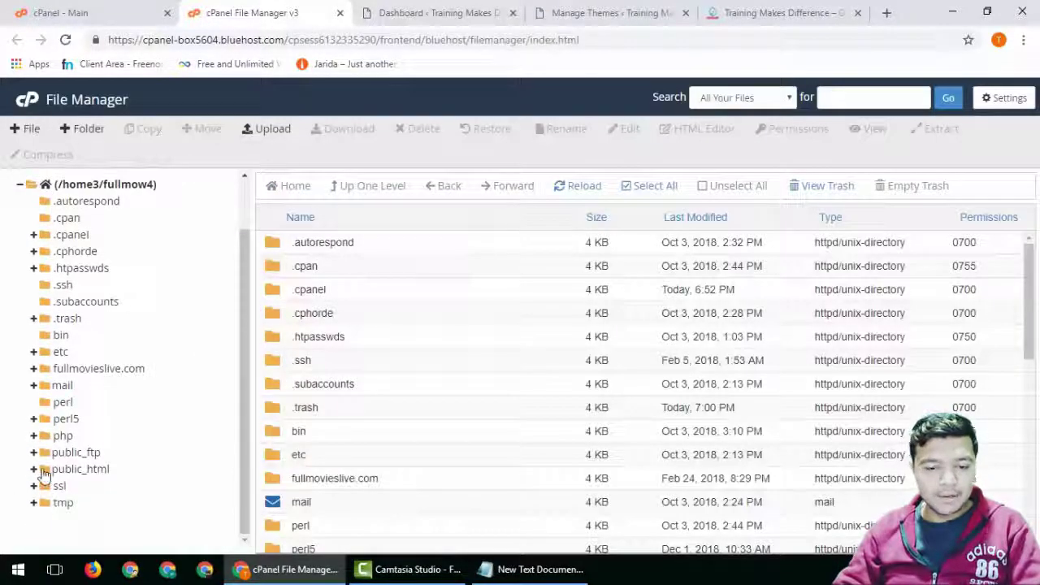
pyautogui.click(47, 474)
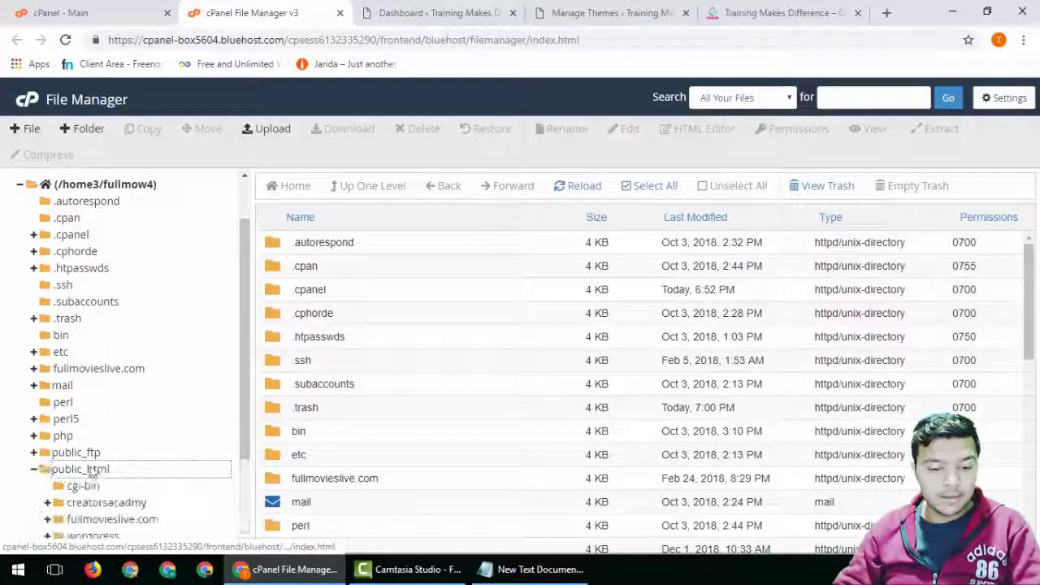
pyautogui.click(89, 427)
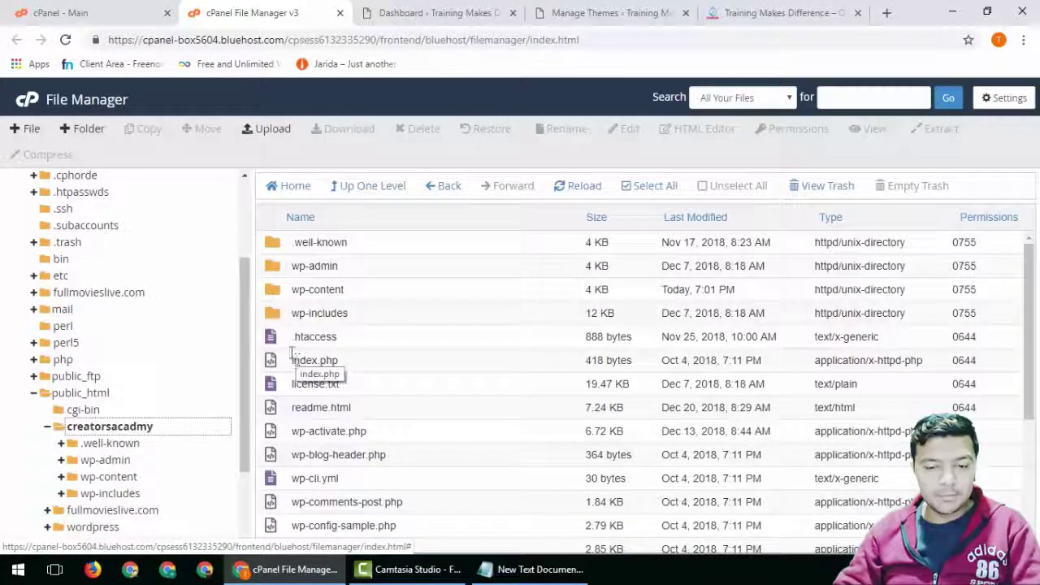
pyautogui.doubleClick(267, 293)
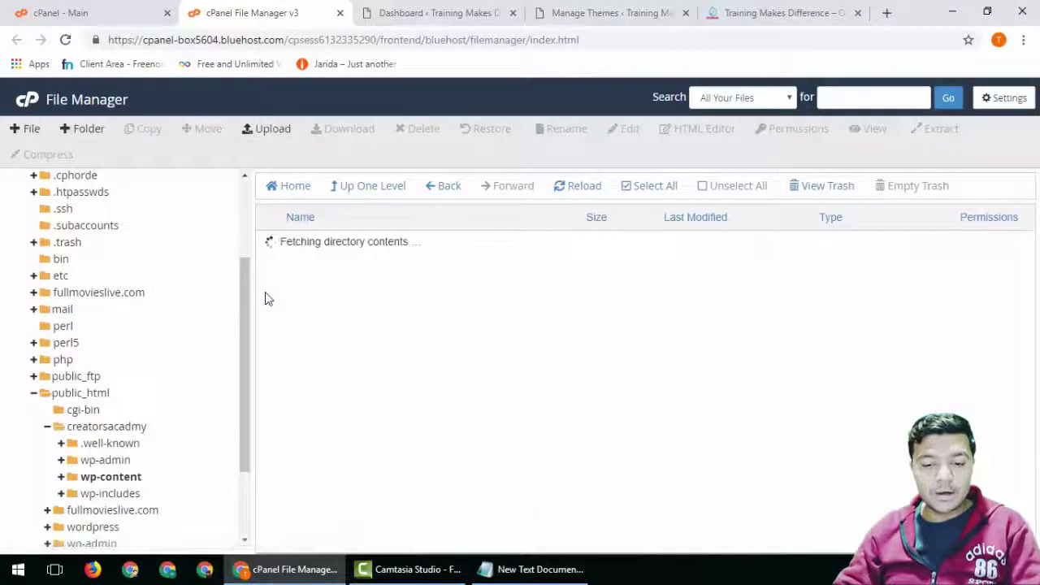
pyautogui.doubleClick(280, 292)
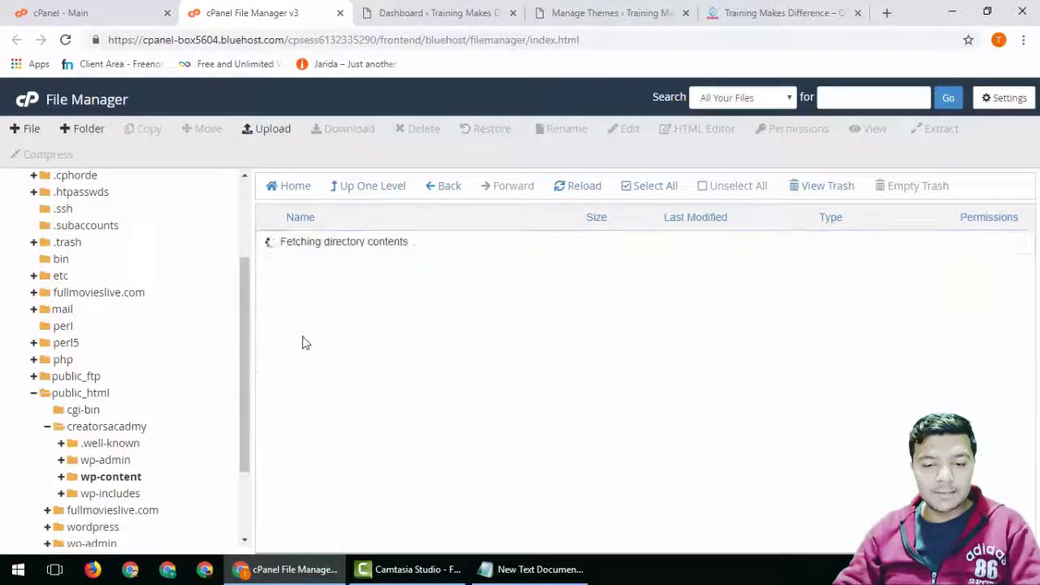
# - Check the homepage and compare the installed Jarida and Twenty Nineteen themes with the themes folder
pyautogui.click(437, 9)
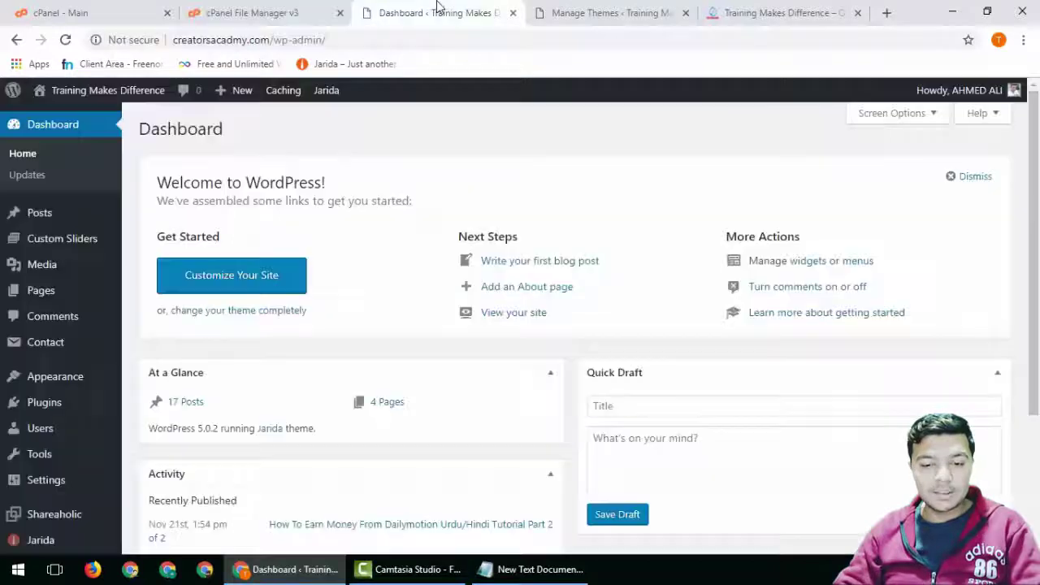
pyautogui.click(544, 10)
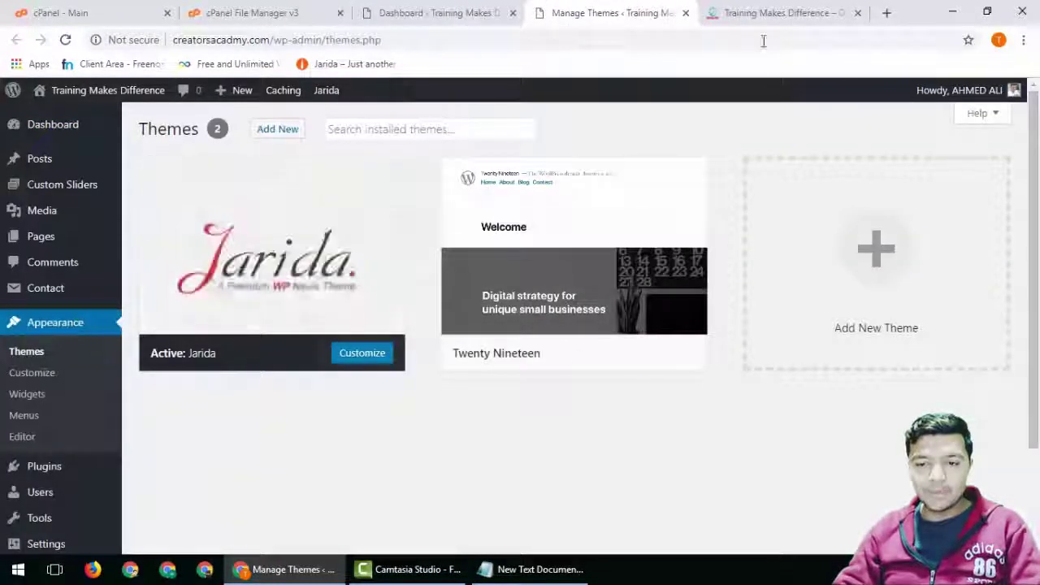
pyautogui.click(768, 13)
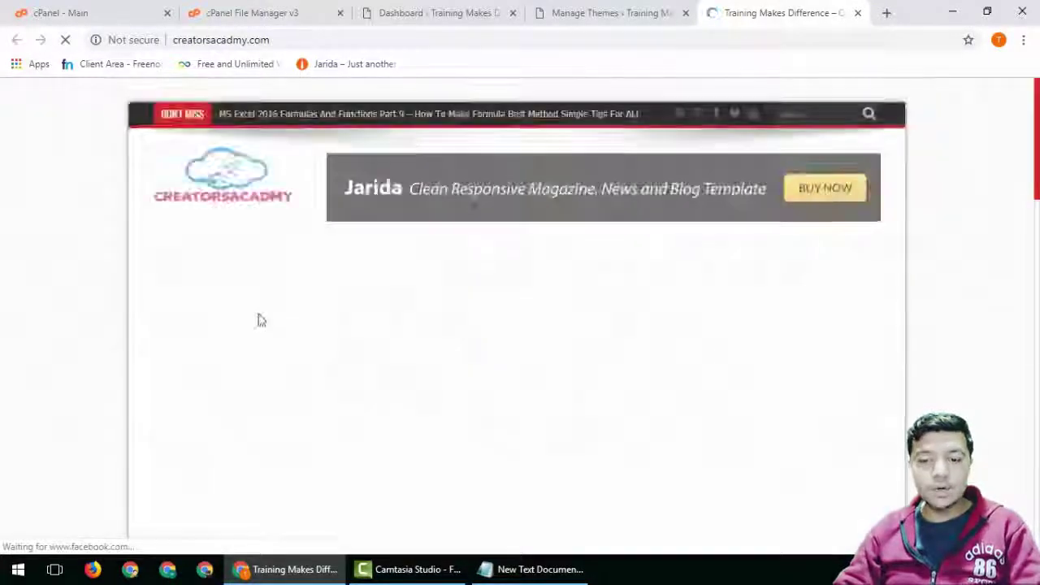
pyautogui.click(592, 9)
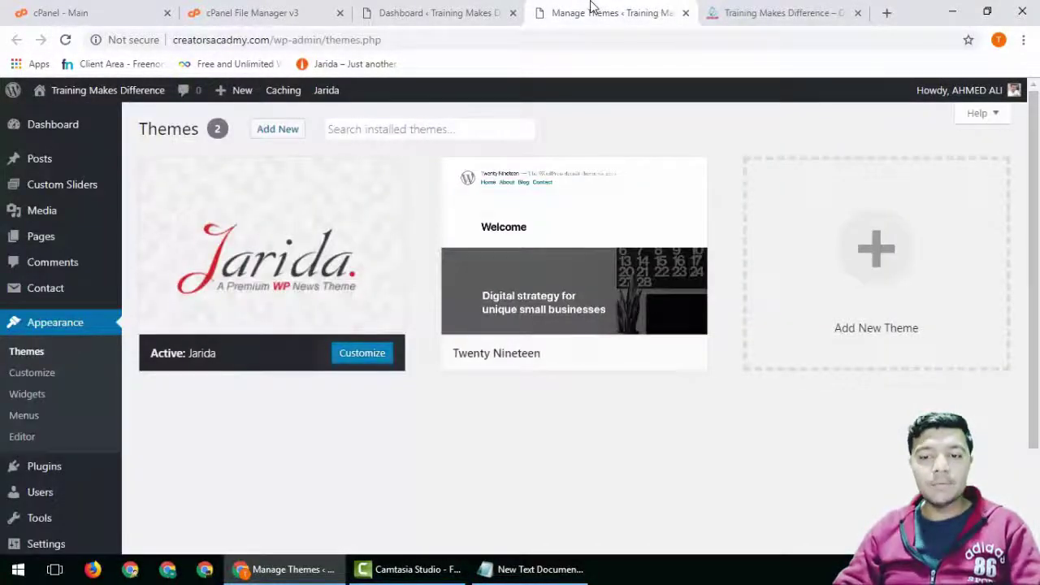
pyautogui.moveTo(521, 279)
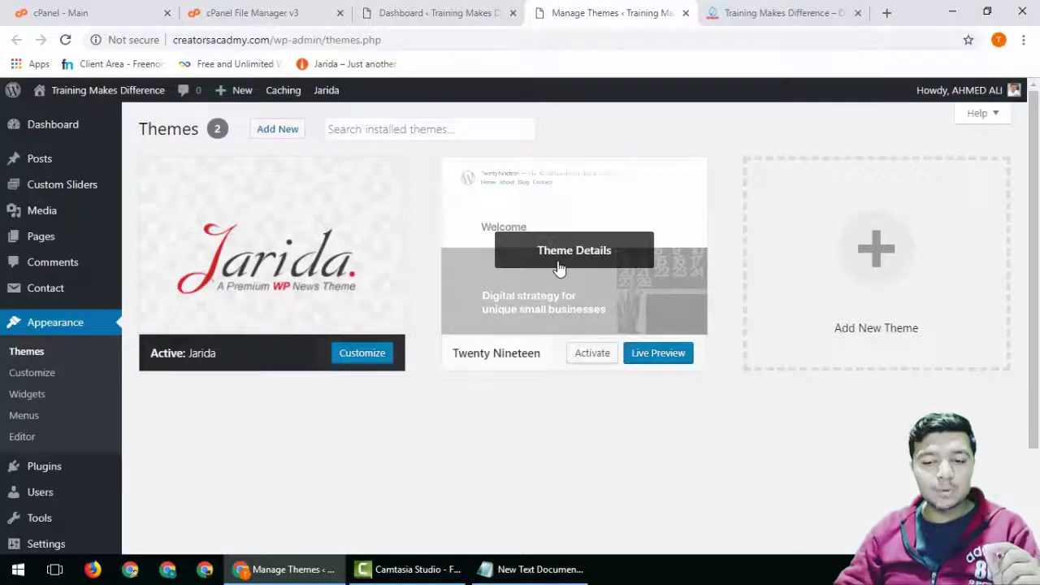
pyautogui.moveTo(325, 298)
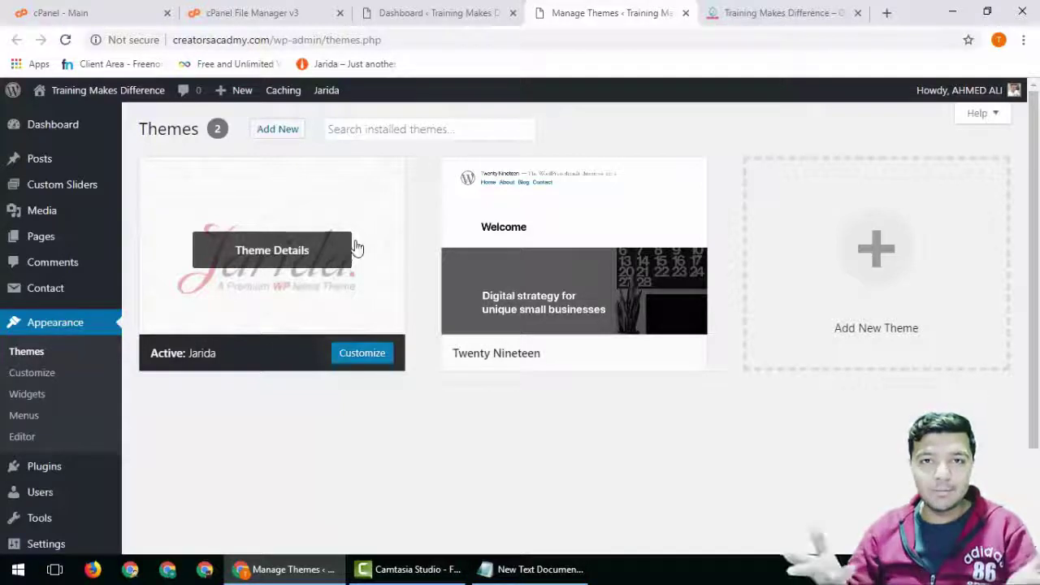
pyautogui.moveTo(569, 295)
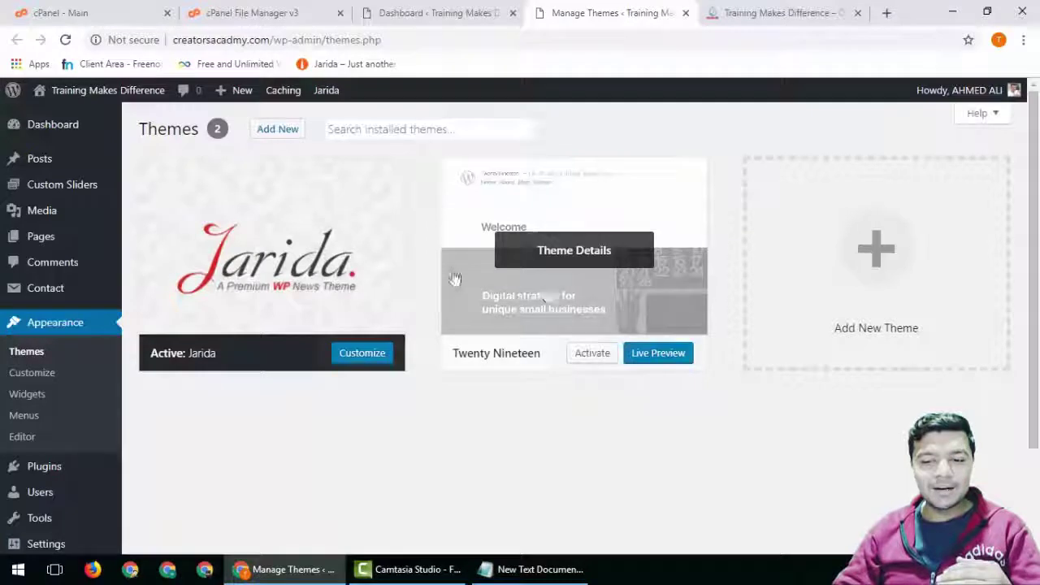
# - Delete the jarida folder from the themes directory in the File Manager and confirm the deletion
pyautogui.click(249, 12)
pyautogui.click(286, 244)
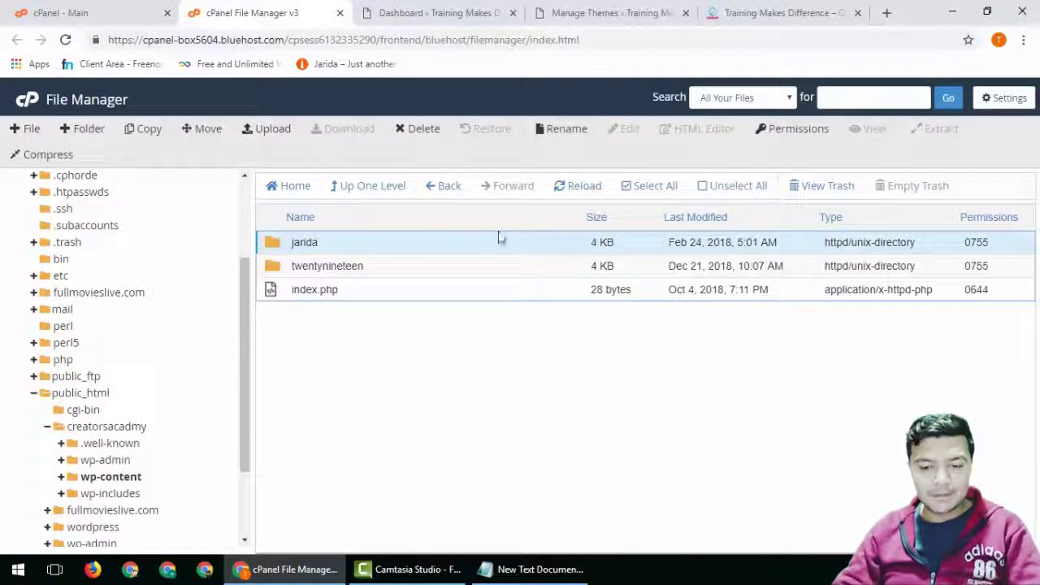
pyautogui.rightClick(306, 244)
pyautogui.click(341, 346)
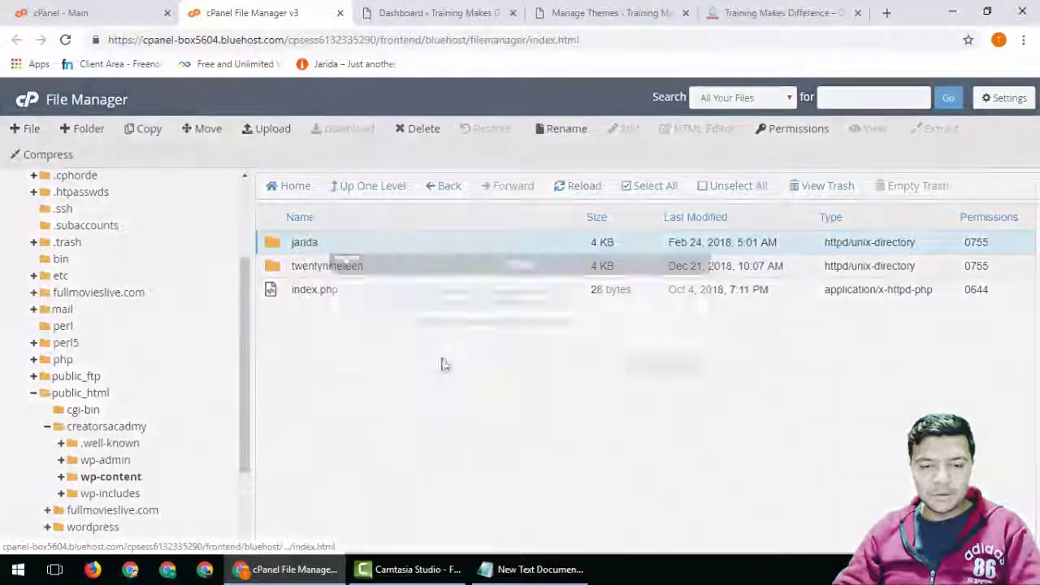
pyautogui.click(640, 367)
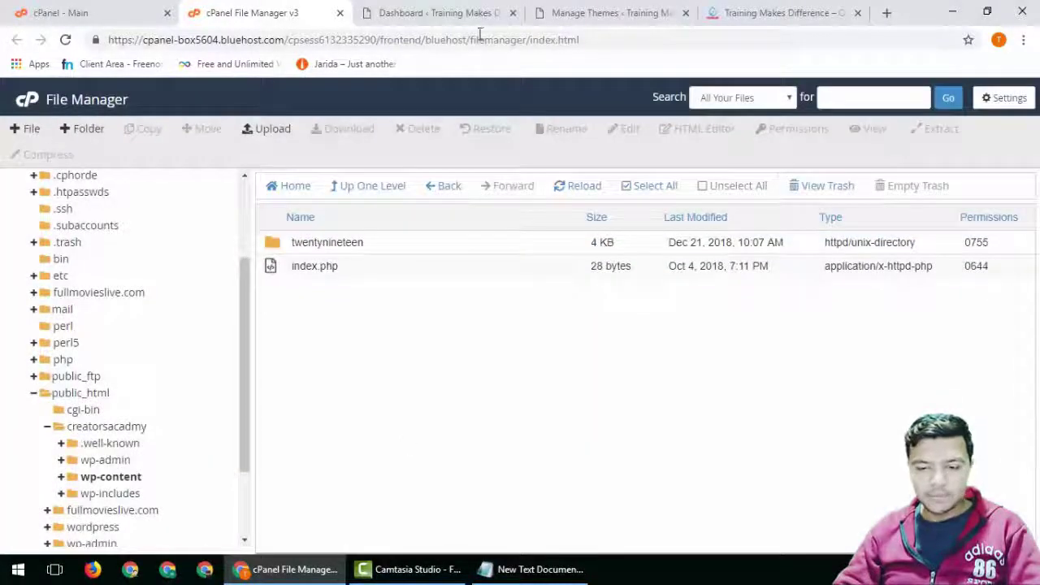
# - Reload the Manage Themes page and the homepage to check the effect of the deleted theme folder
pyautogui.click(580, 12)
pyautogui.click(66, 40)
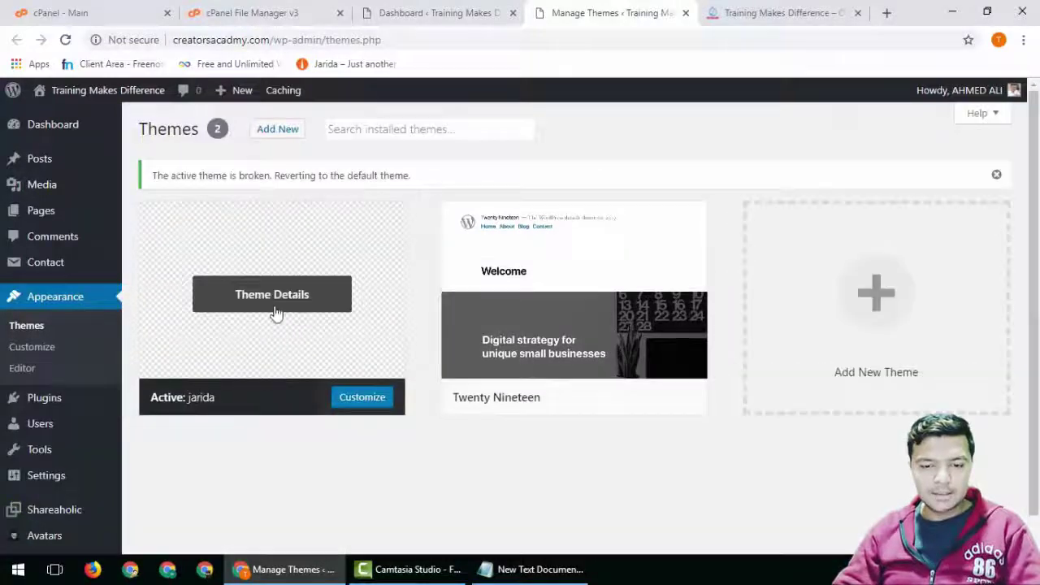
pyautogui.hotkey('ctrl', 'Tab')
pyautogui.click(66, 40)
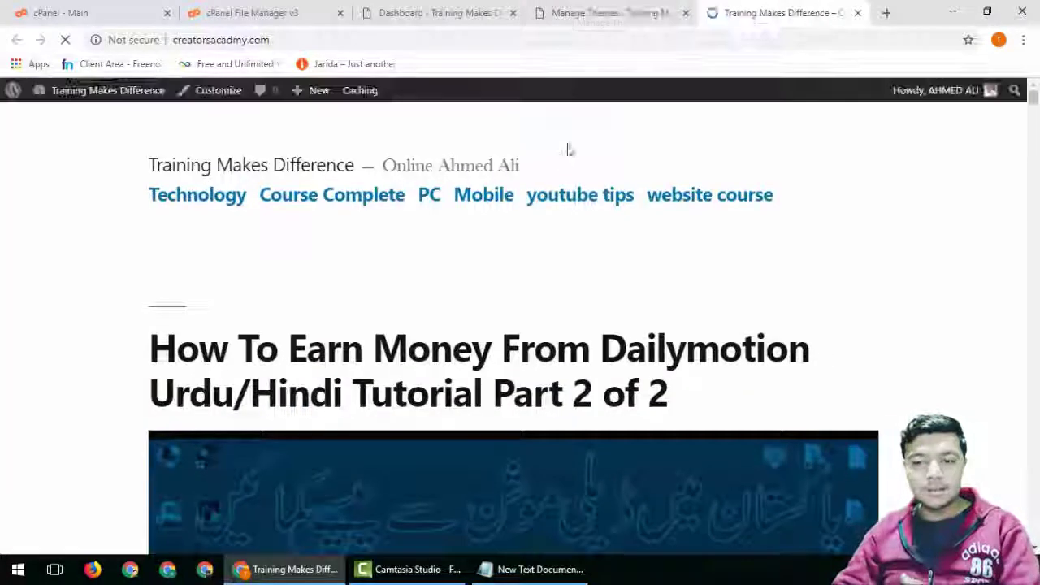
# - Activate the Twenty Nineteen theme and open its theme details
pyautogui.click(594, 27)
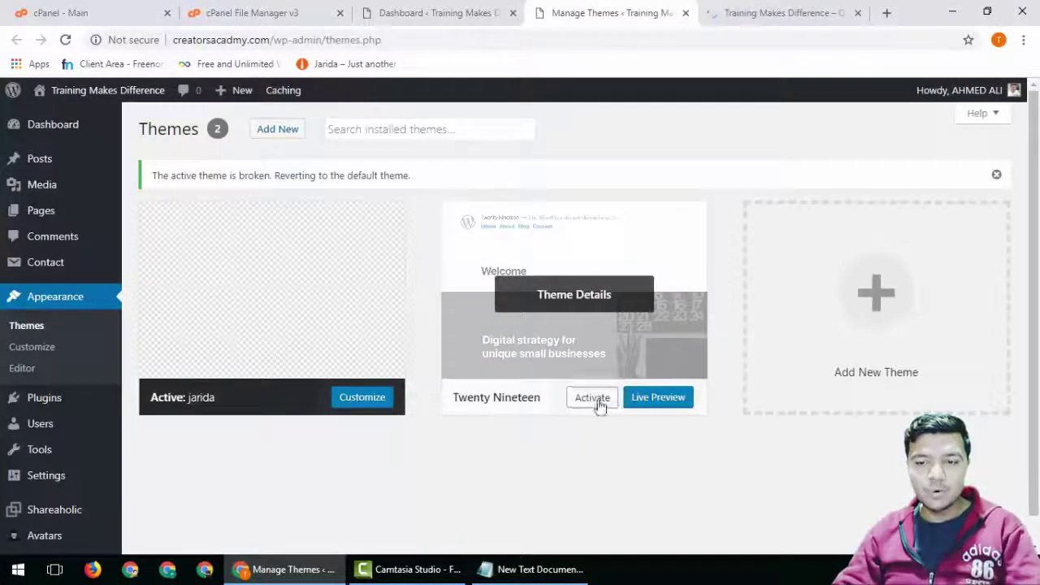
pyautogui.click(595, 398)
pyautogui.click(314, 336)
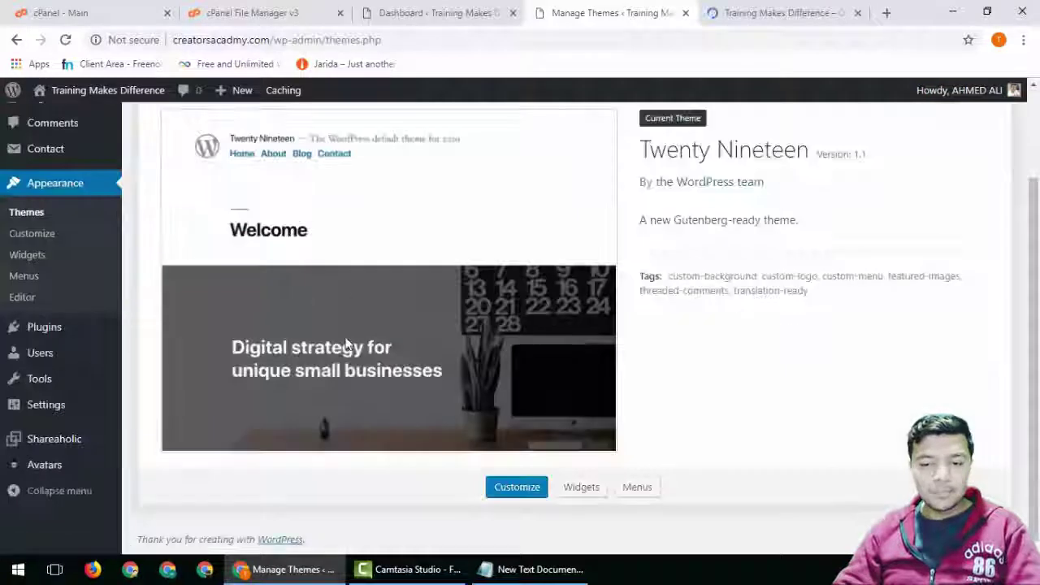
# - Examine the homepage's header and post layout under the Twenty Nineteen theme
pyautogui.hotkey('ctrl', 'Tab')
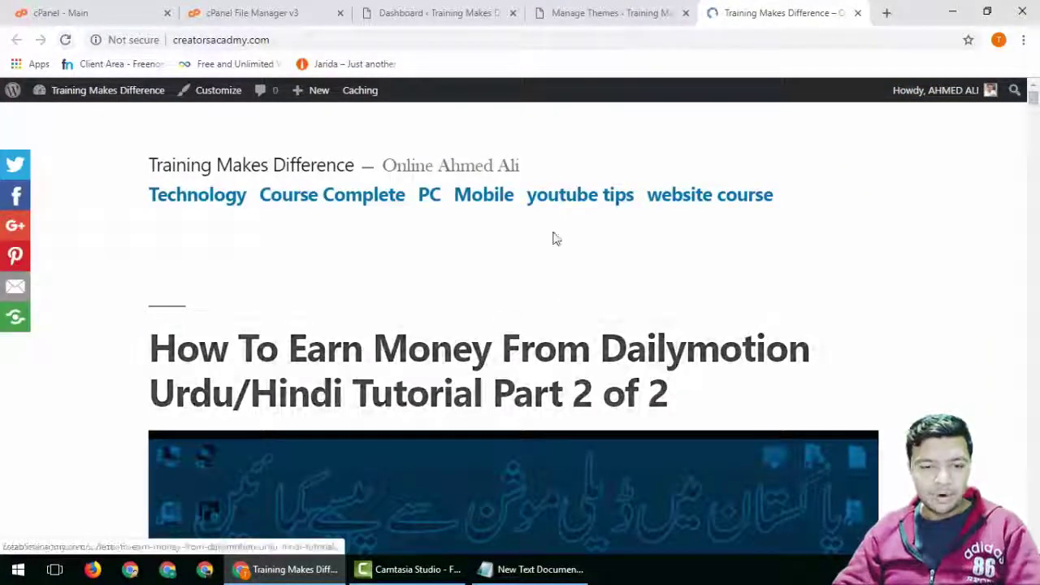
pyautogui.scroll(-9, 395, 244)
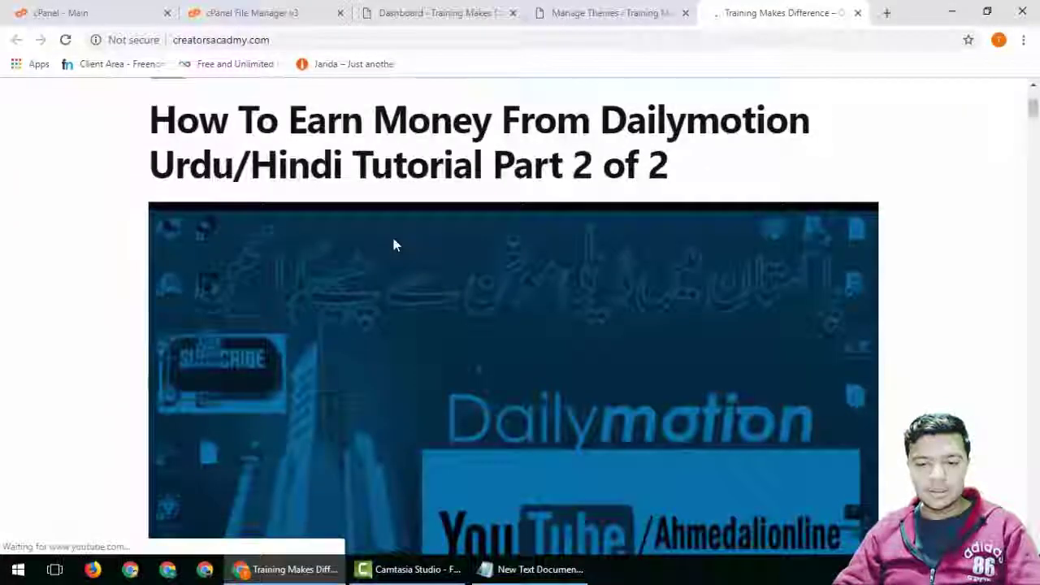
pyautogui.scroll(-1, 396, 244)
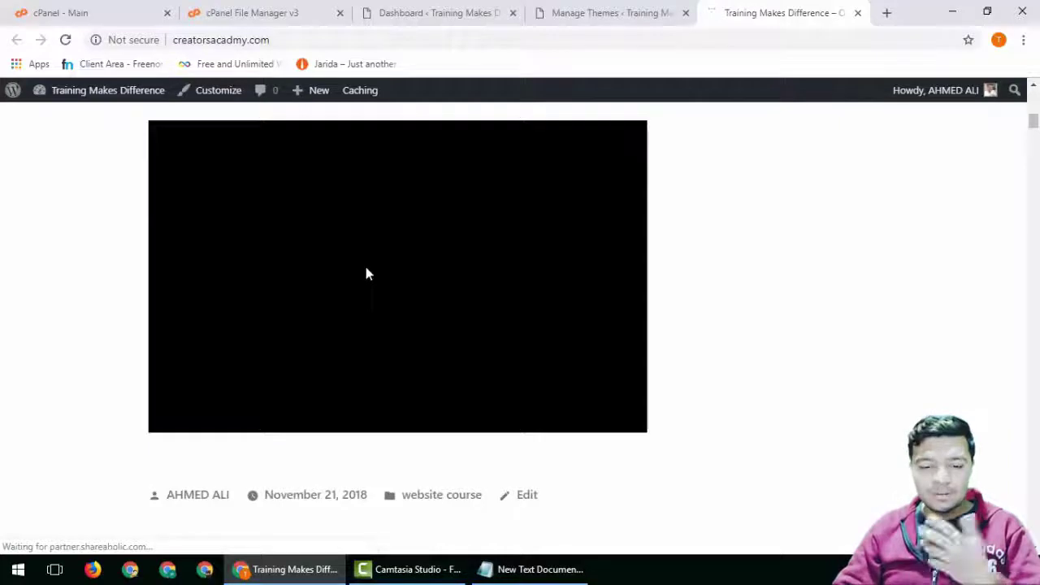
pyautogui.scroll(-5, 366, 264)
pyautogui.scroll(-10, 366, 274)
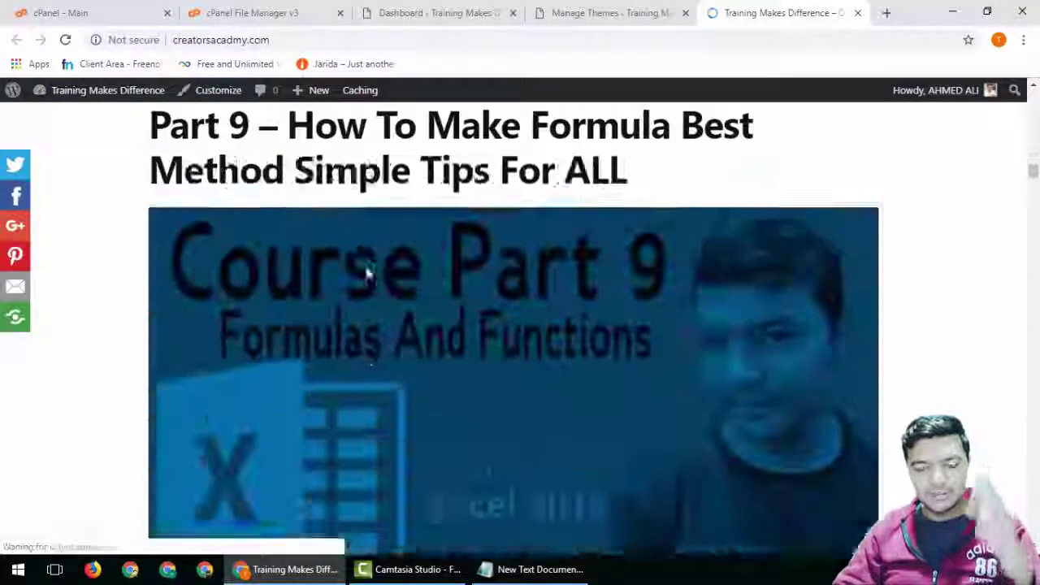
pyautogui.scroll(-10, 366, 273)
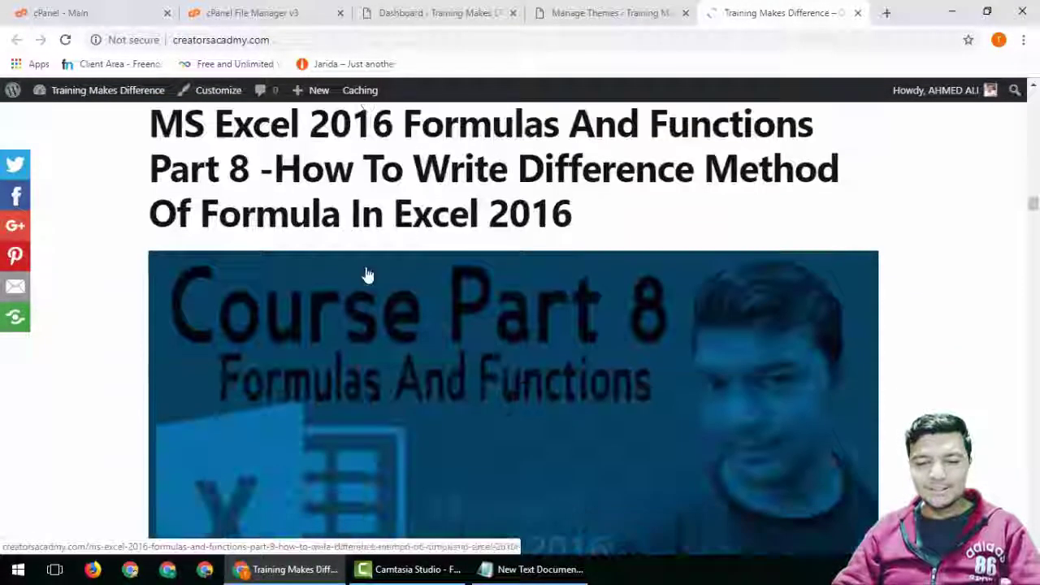
pyautogui.scroll(-5, 362, 273)
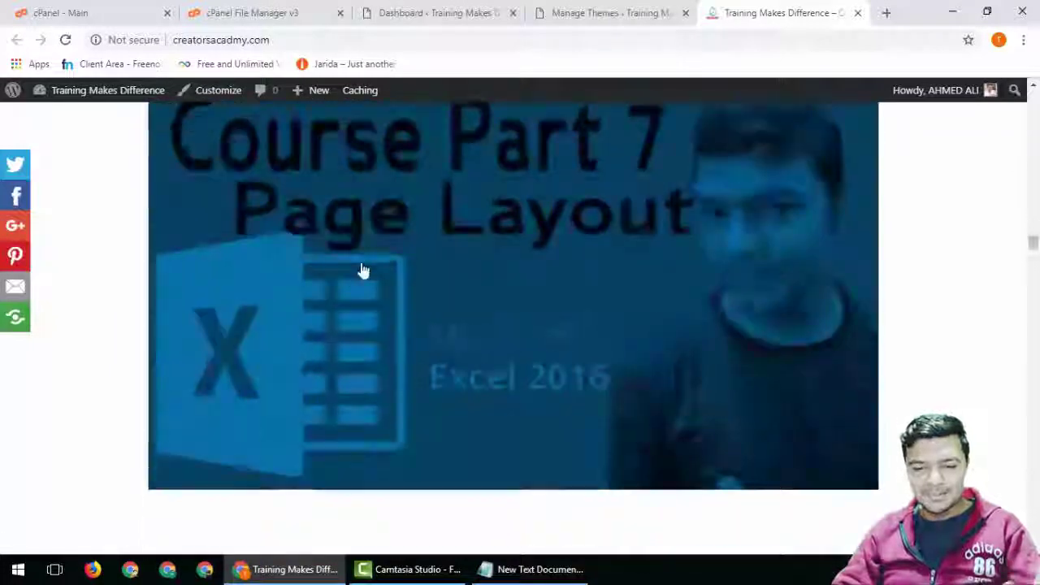
# - Upload the jarida zip archive from the desktop to the wp-content/themes folder and refresh the File Manager listing
pyautogui.click(480, 10)
pyautogui.click(260, 10)
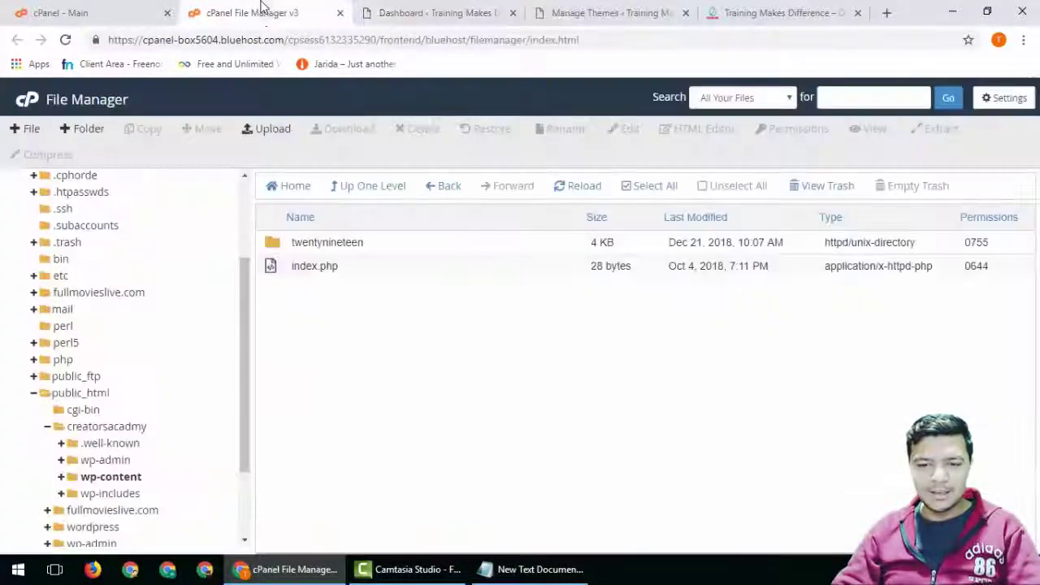
pyautogui.click(273, 130)
pyautogui.click(519, 364)
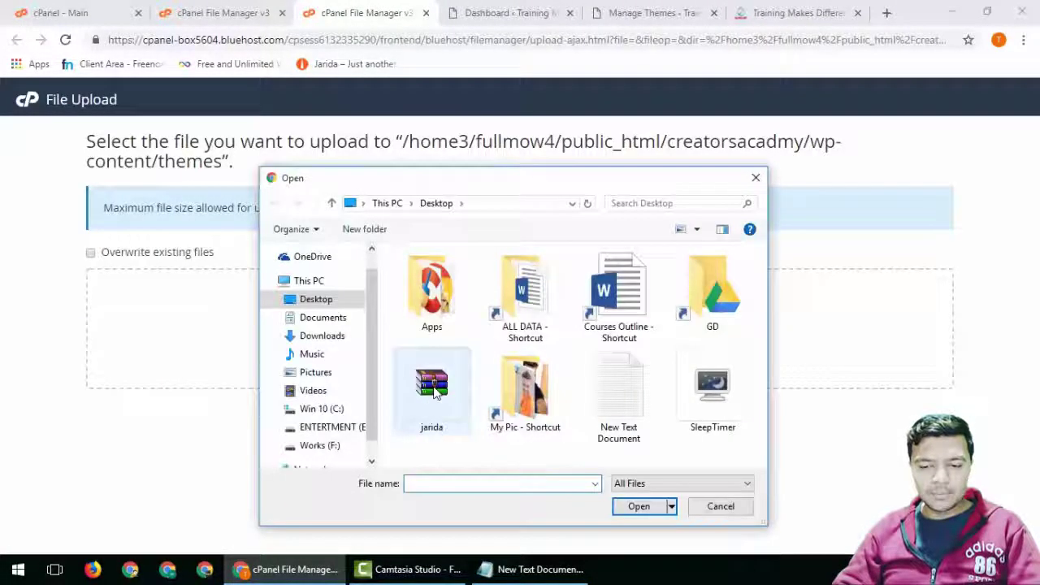
pyautogui.click(434, 390)
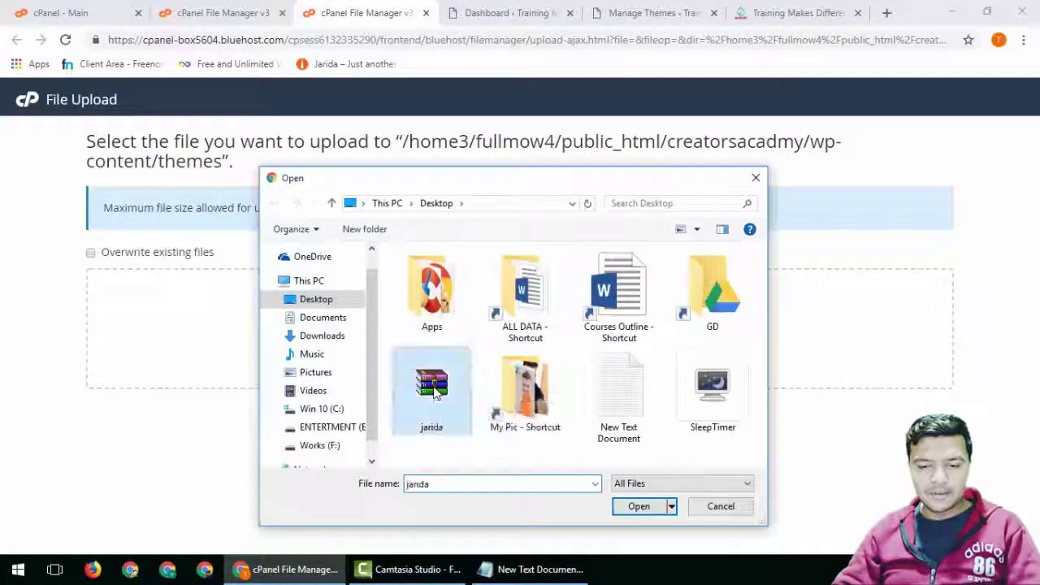
pyautogui.click(638, 506)
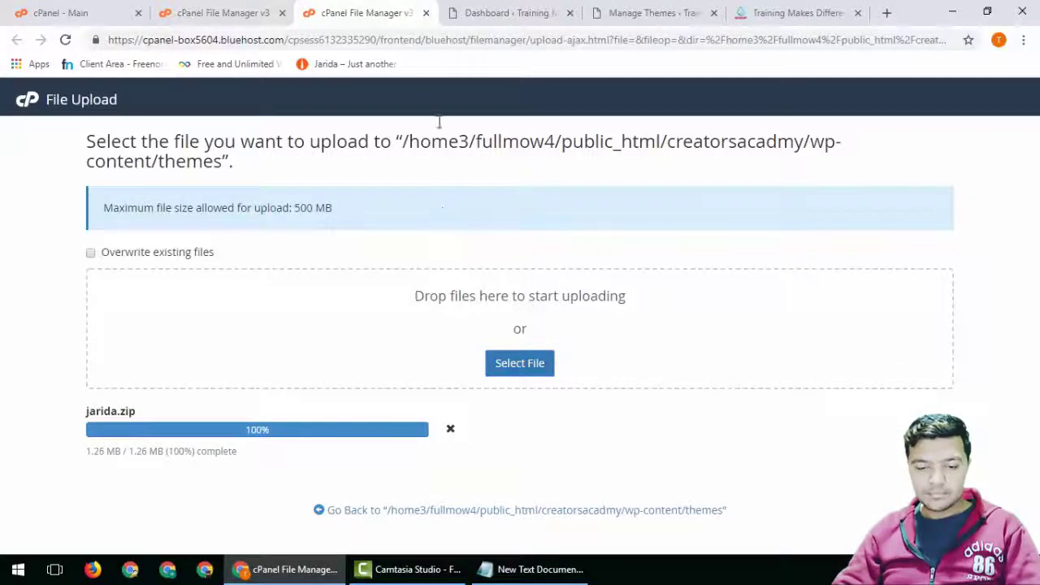
pyautogui.click(424, 13)
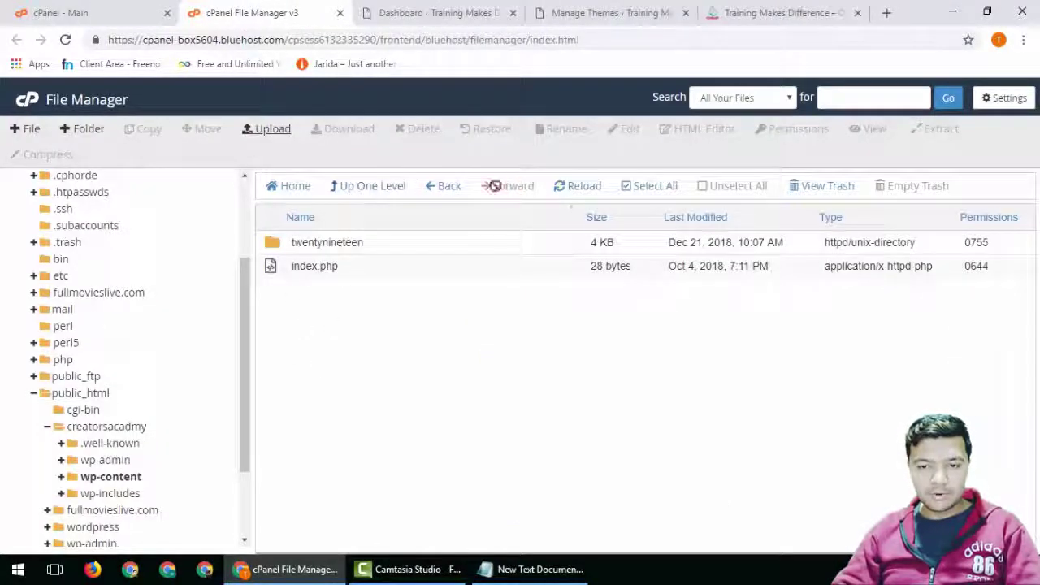
pyautogui.click(592, 190)
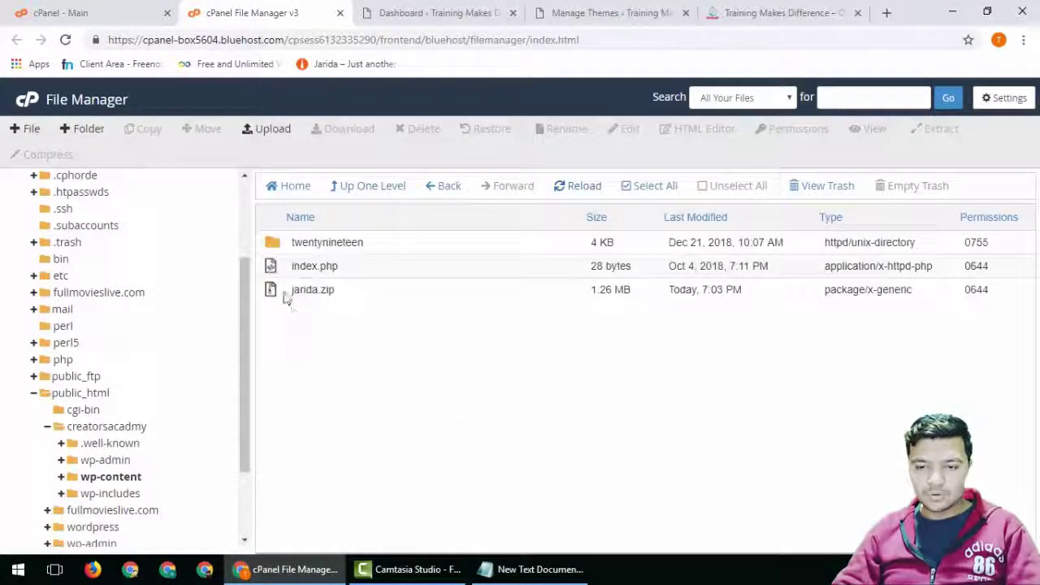
# - Extract jarida.zip into /public_html/creatorsacadmy/wp-content/themes and refresh the folder listing
pyautogui.click(273, 295)
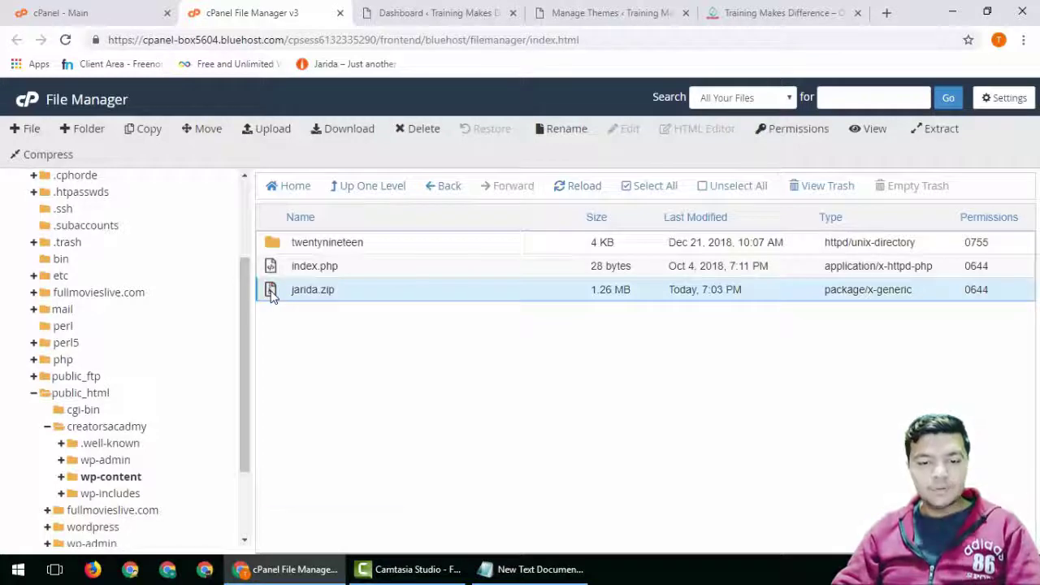
pyautogui.rightClick(273, 295)
pyautogui.click(303, 461)
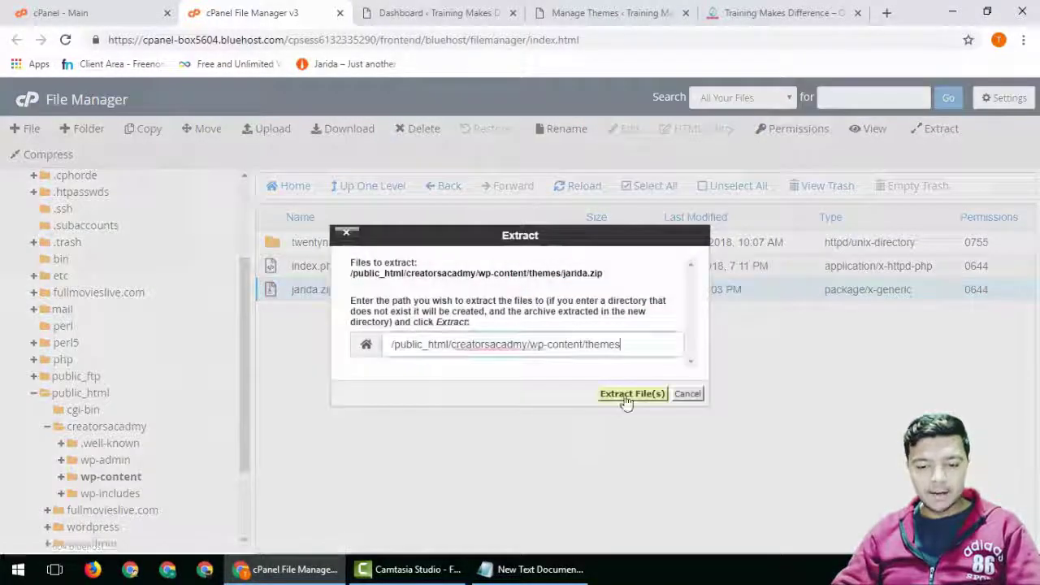
pyautogui.click(627, 397)
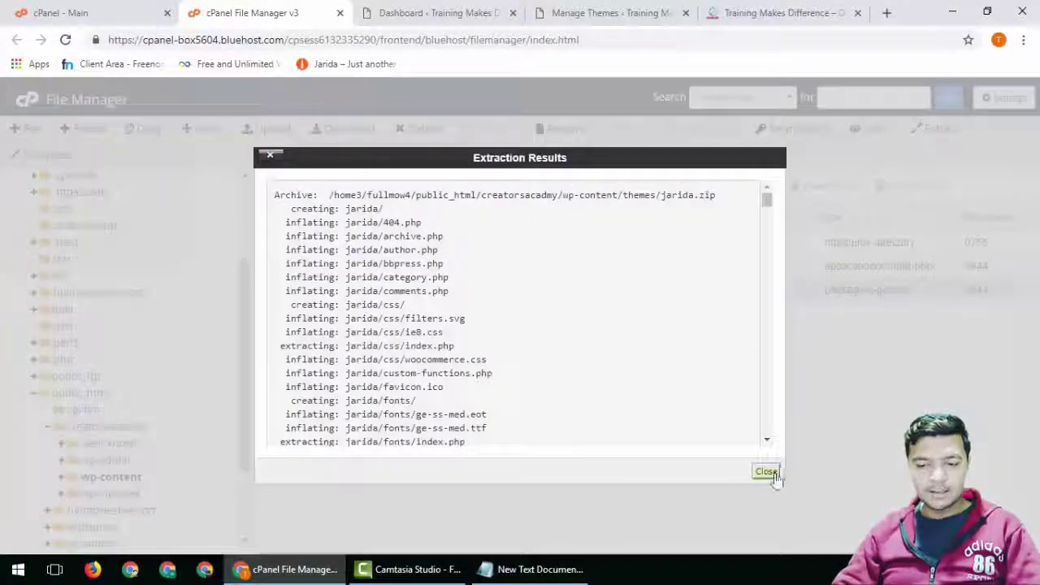
pyautogui.click(766, 472)
pyautogui.click(569, 188)
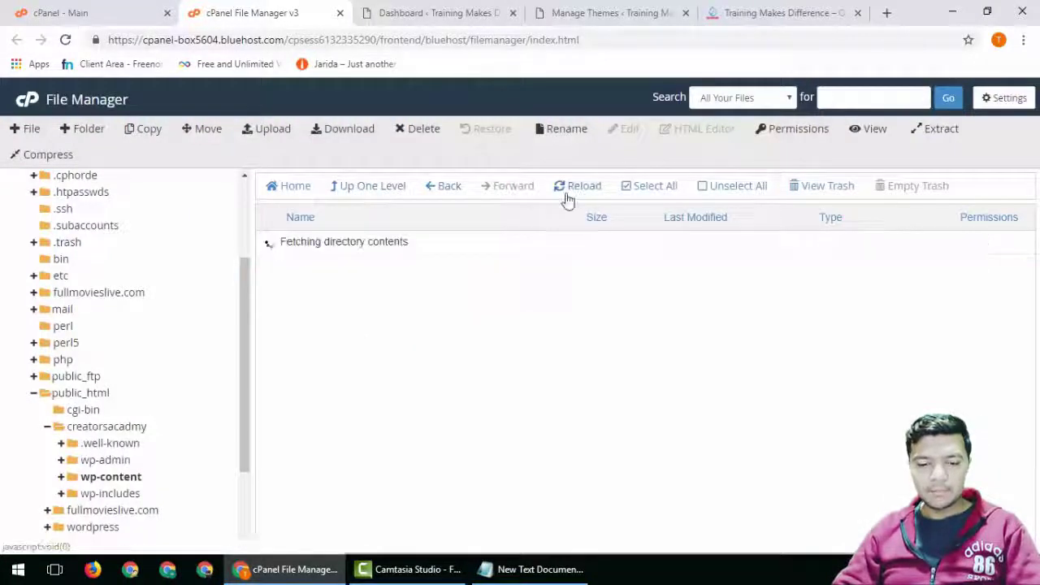
# - Reload the WordPress Manage Themes page and activate the Jarida theme
pyautogui.click(437, 13)
pyautogui.click(606, 13)
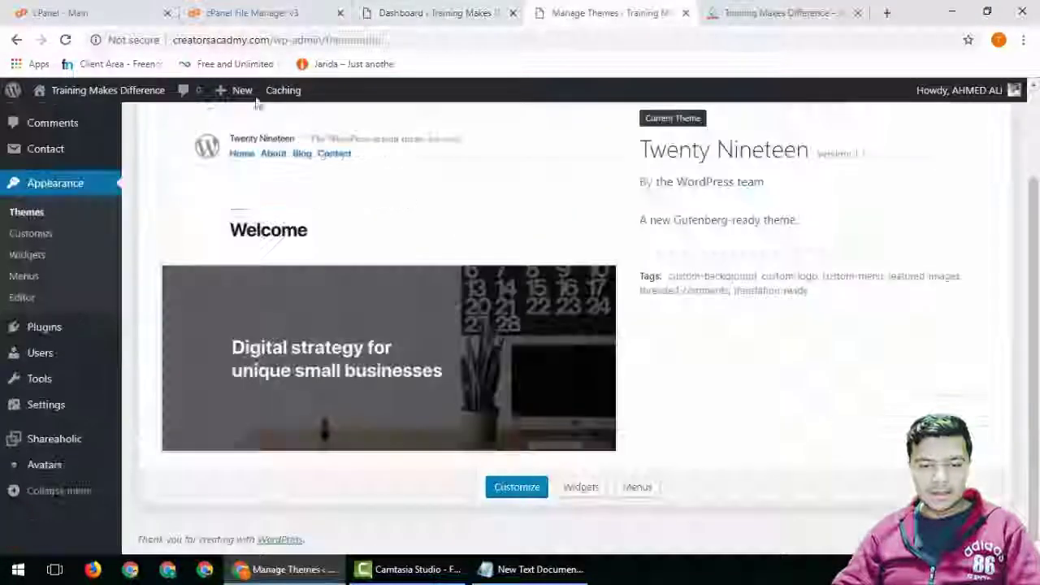
pyautogui.click(66, 41)
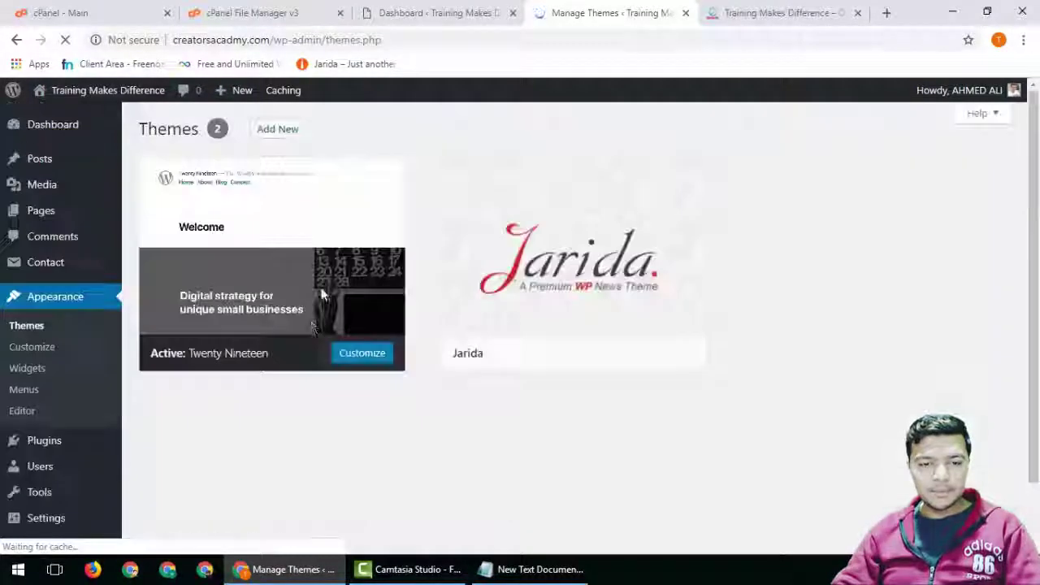
pyautogui.scroll(-1, 506, 355)
pyautogui.moveTo(592, 217)
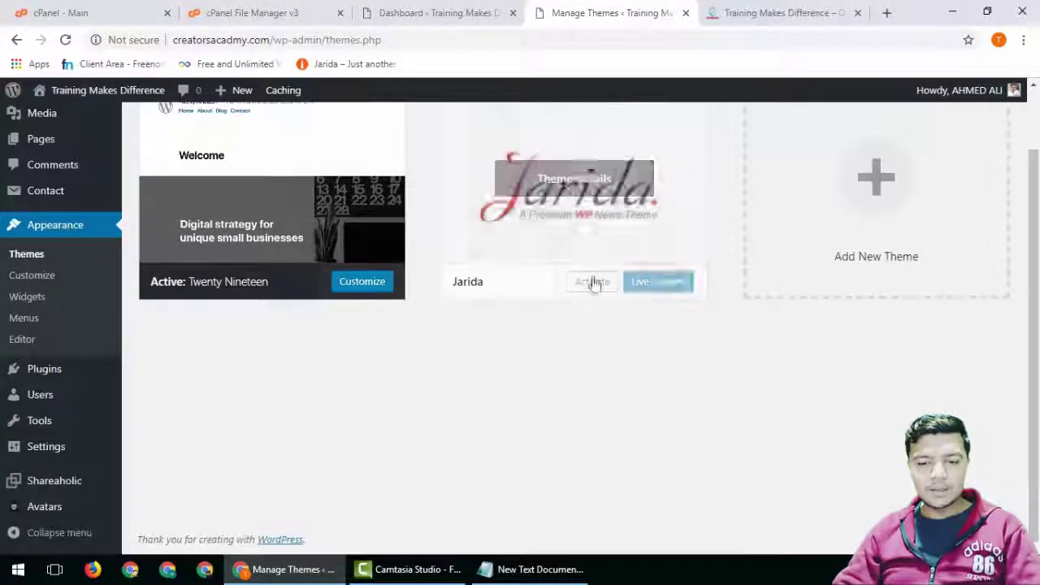
pyautogui.click(776, 13)
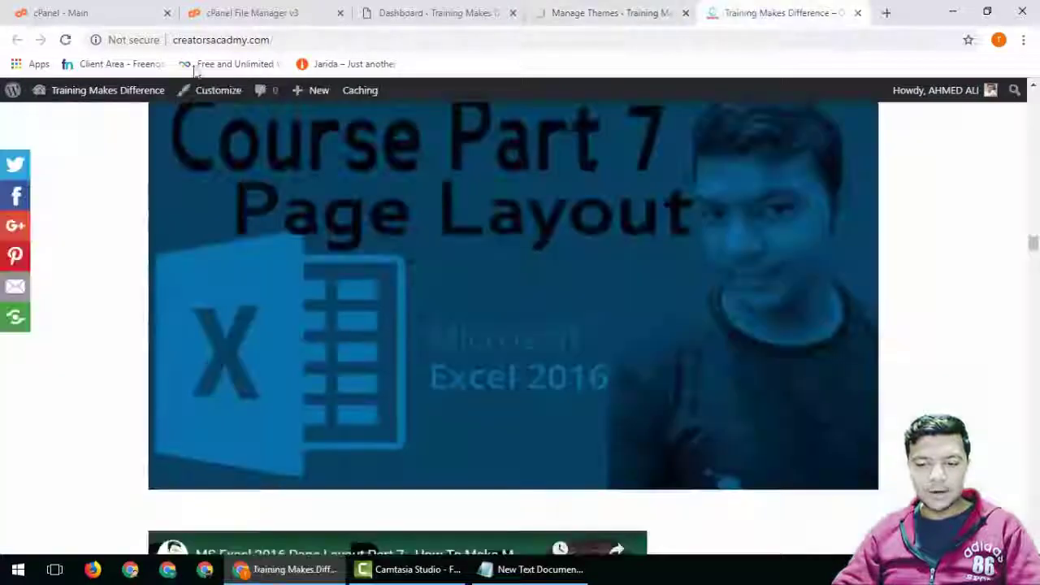
pyautogui.click(541, 10)
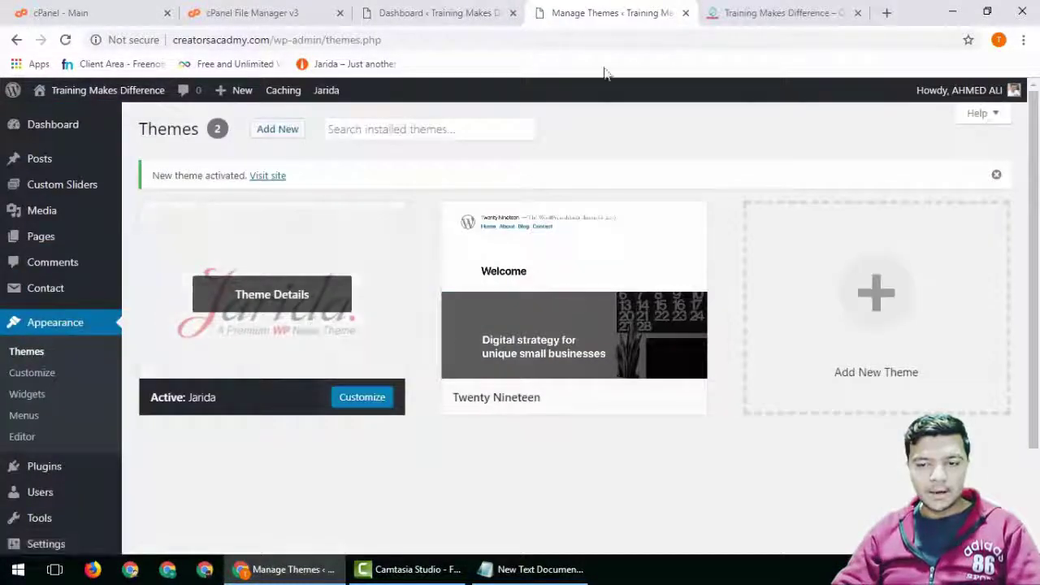
# - Reload the site's homepage and examine its header, post sections, sidebar and footer under the Jarida theme
pyautogui.hotkey('ctrl', 'Tab')
pyautogui.click(67, 39)
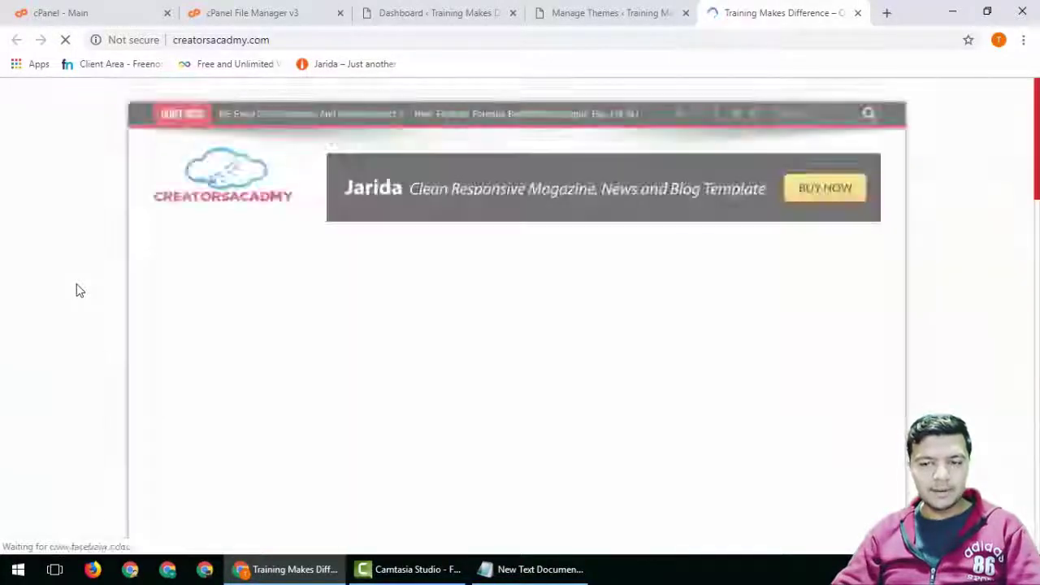
pyautogui.scroll(-10, 561, 284)
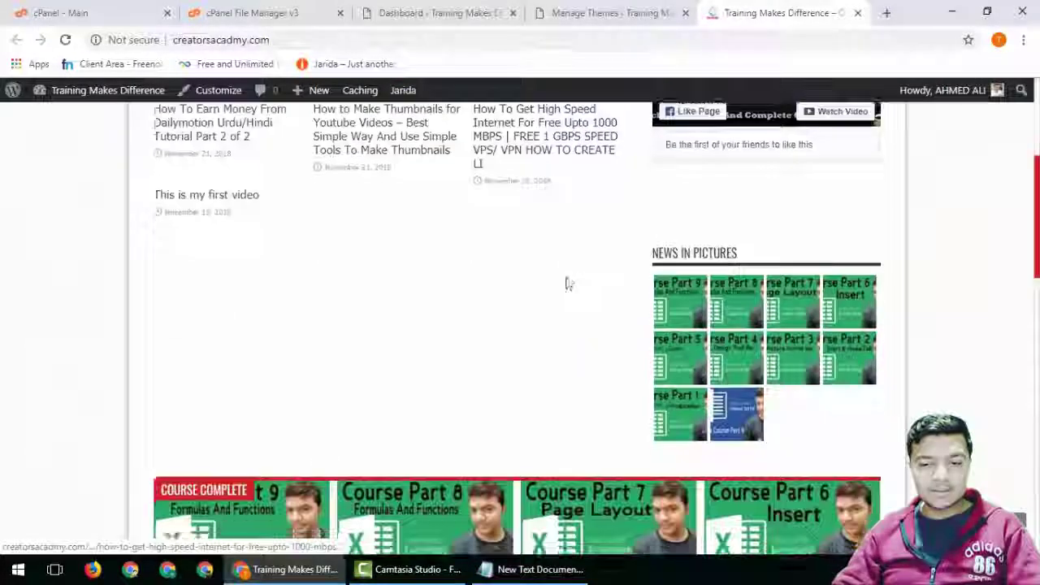
pyautogui.scroll(-8, 562, 288)
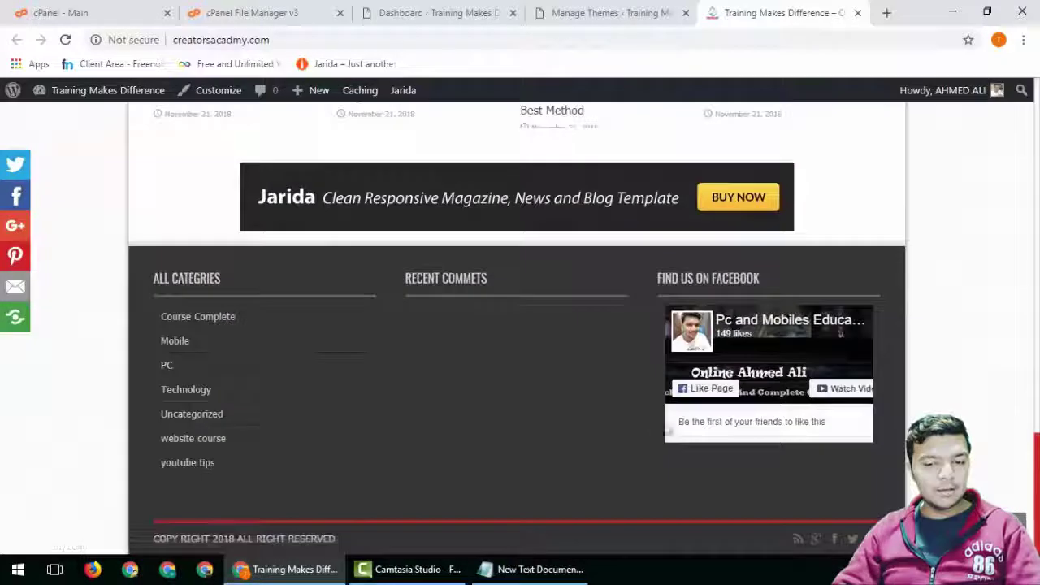
pyautogui.scroll(6, 865, 414)
pyautogui.scroll(10, 863, 408)
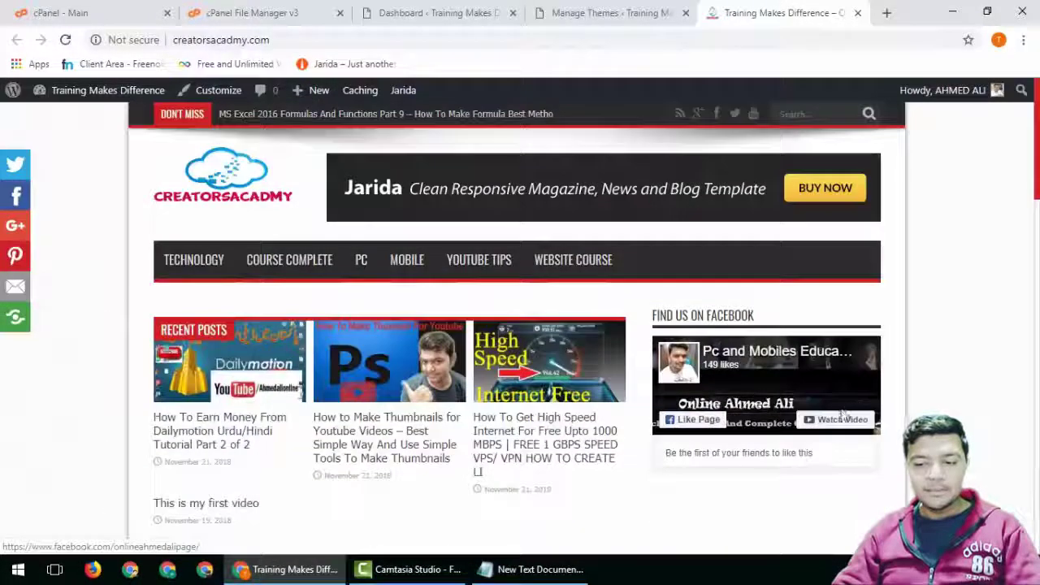